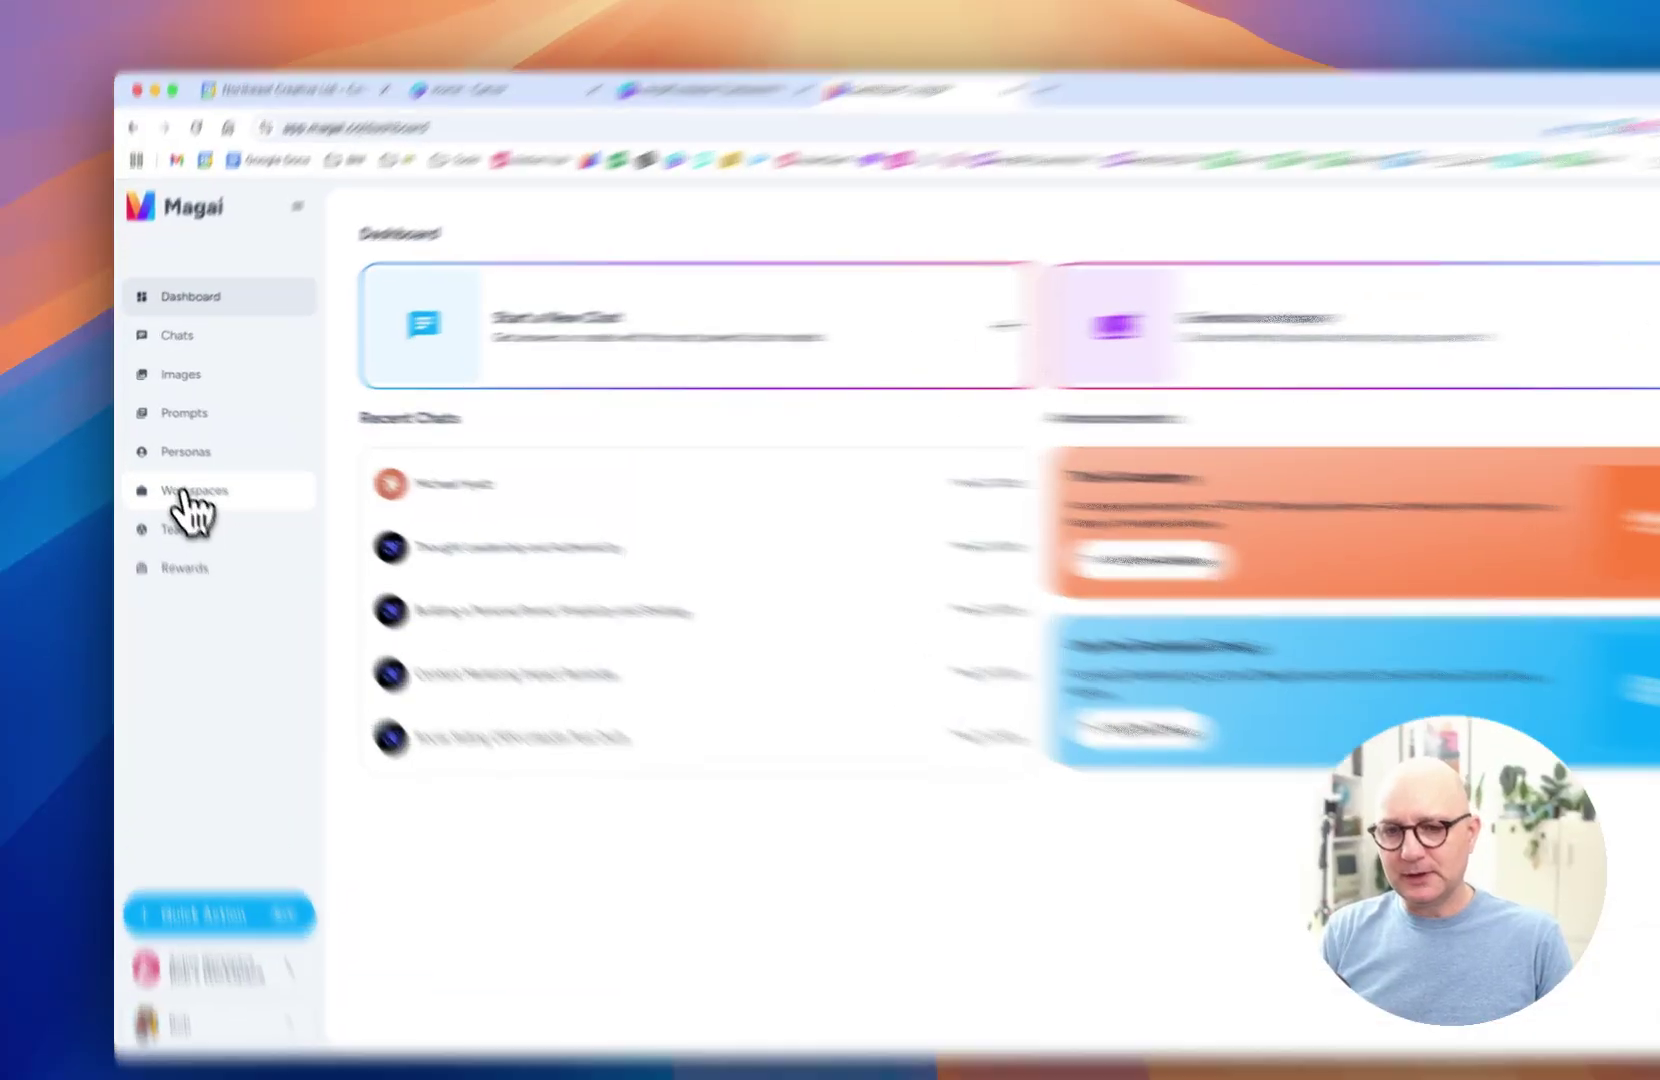
# - Open the main workspace's settings to review its custom context and three completed knowledge files
pyautogui.click(193, 477)
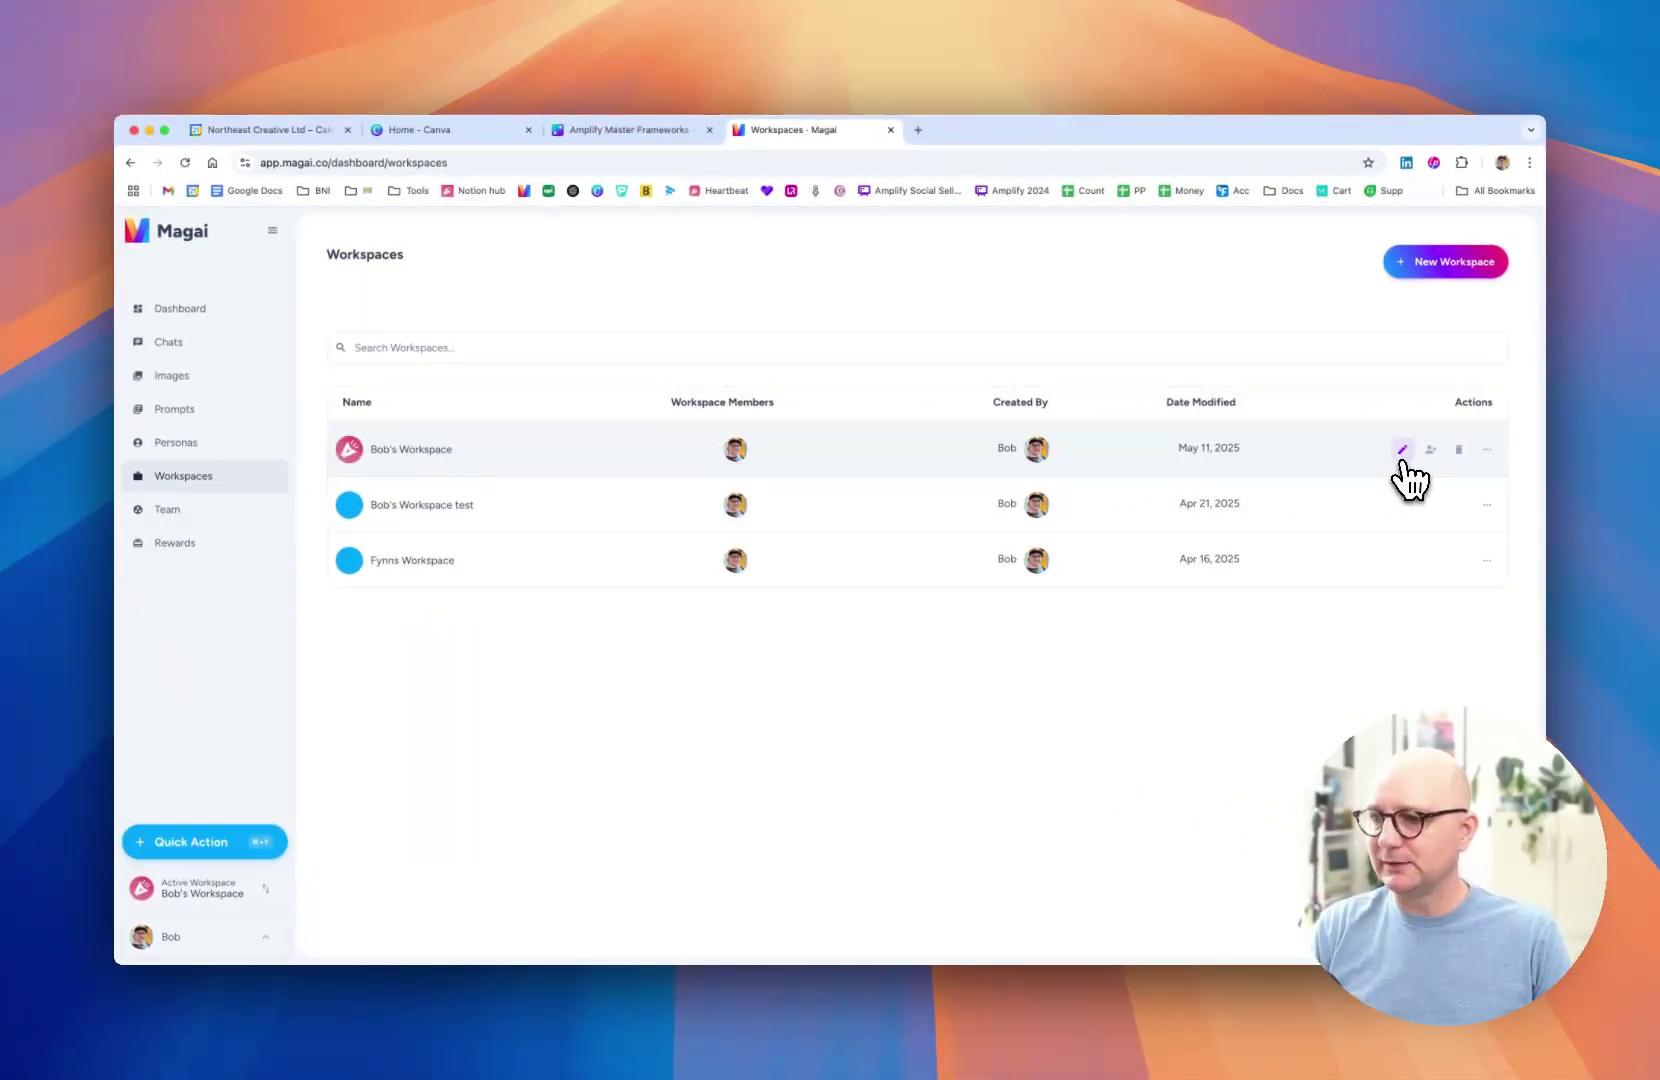
pyautogui.click(1404, 450)
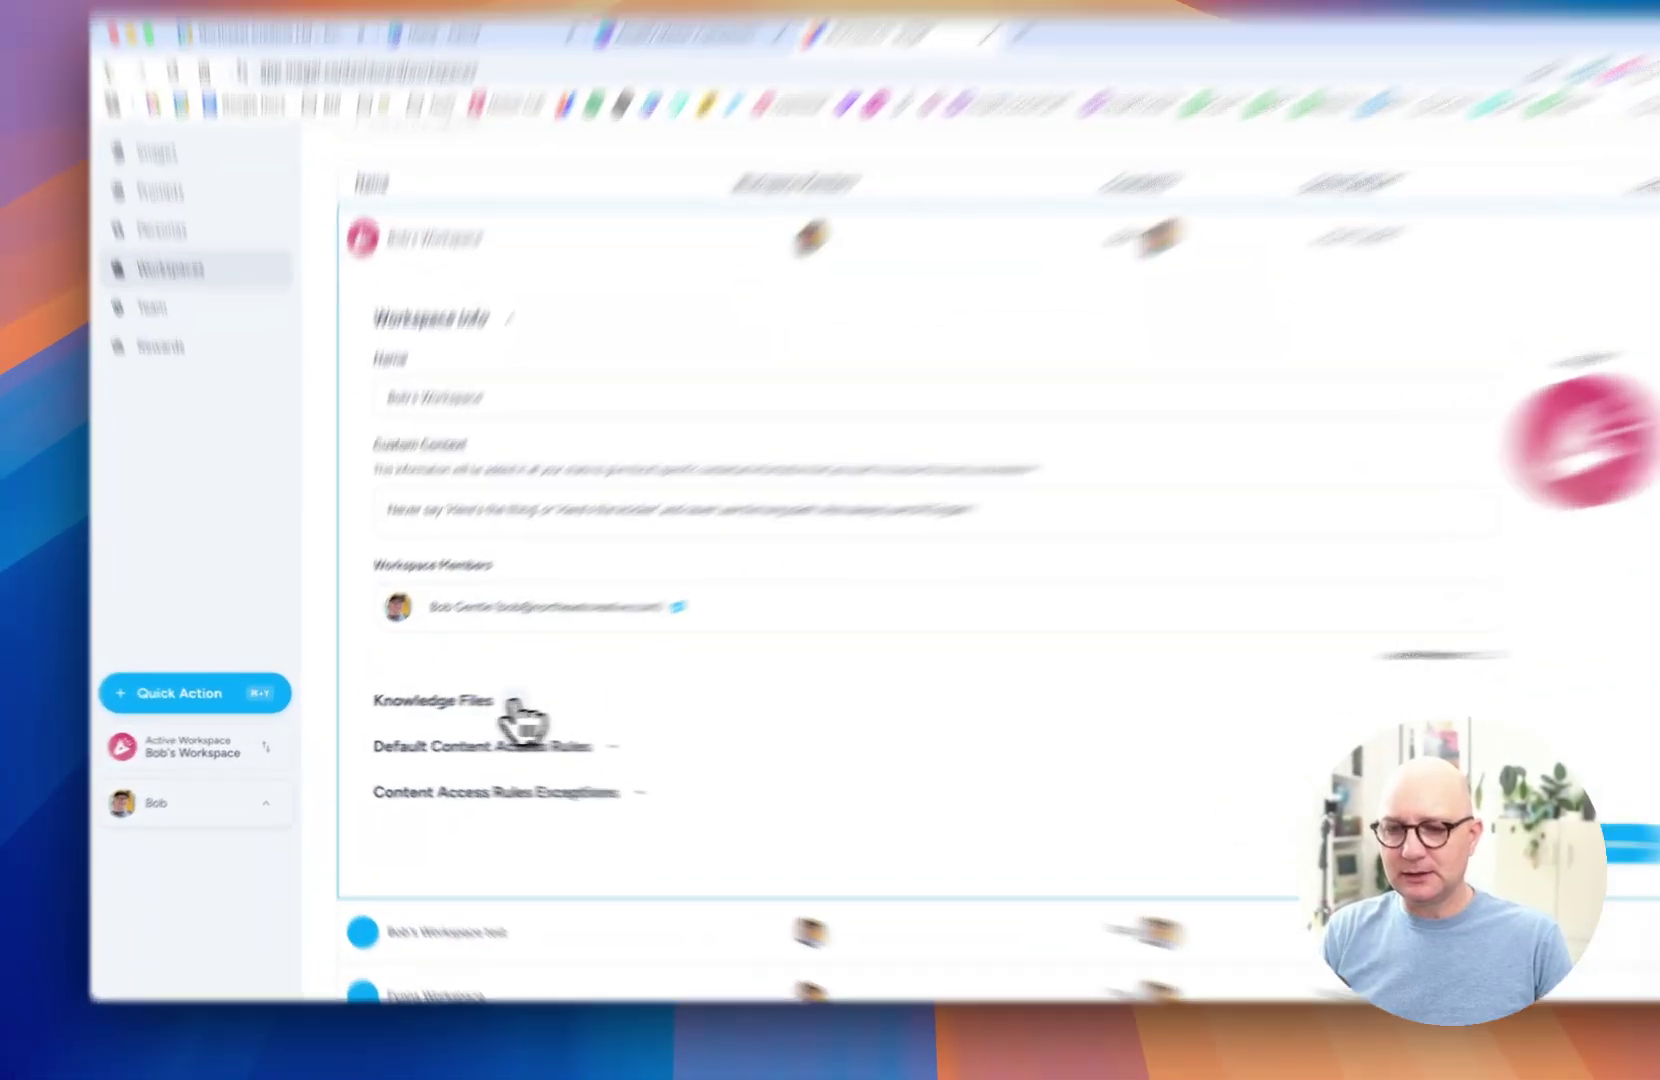
pyautogui.click(508, 712)
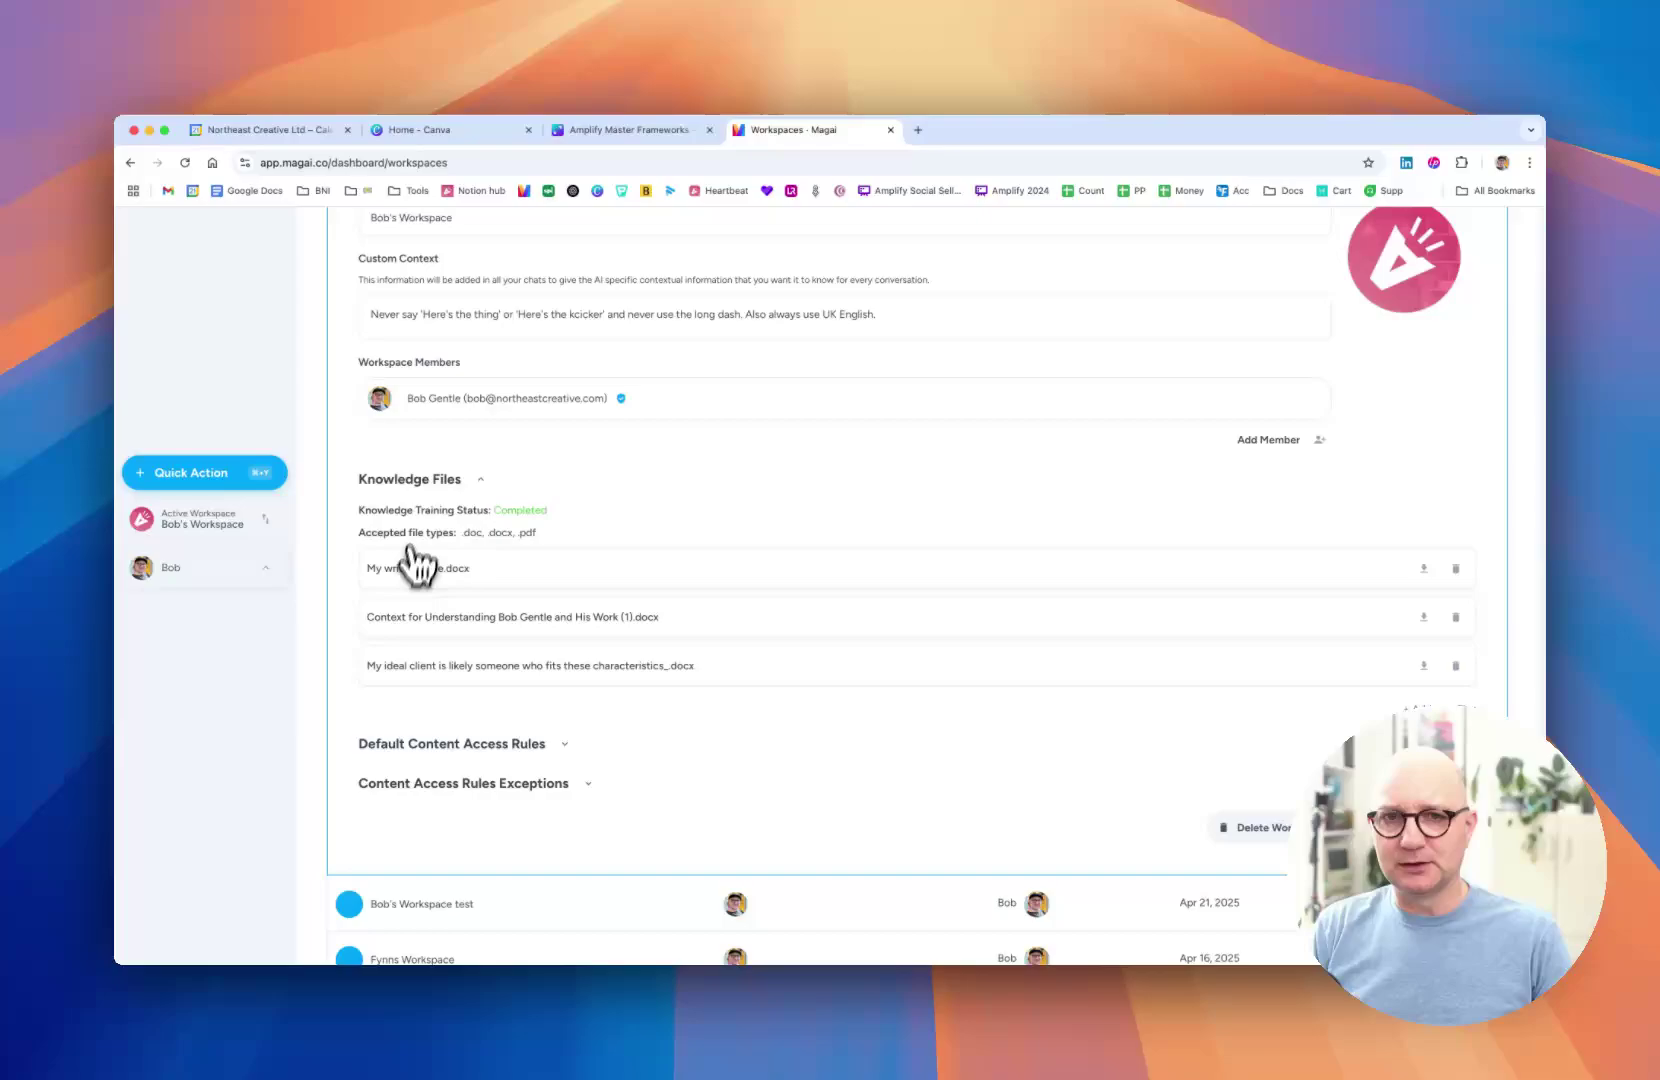
pyautogui.scroll(5, 559, 514)
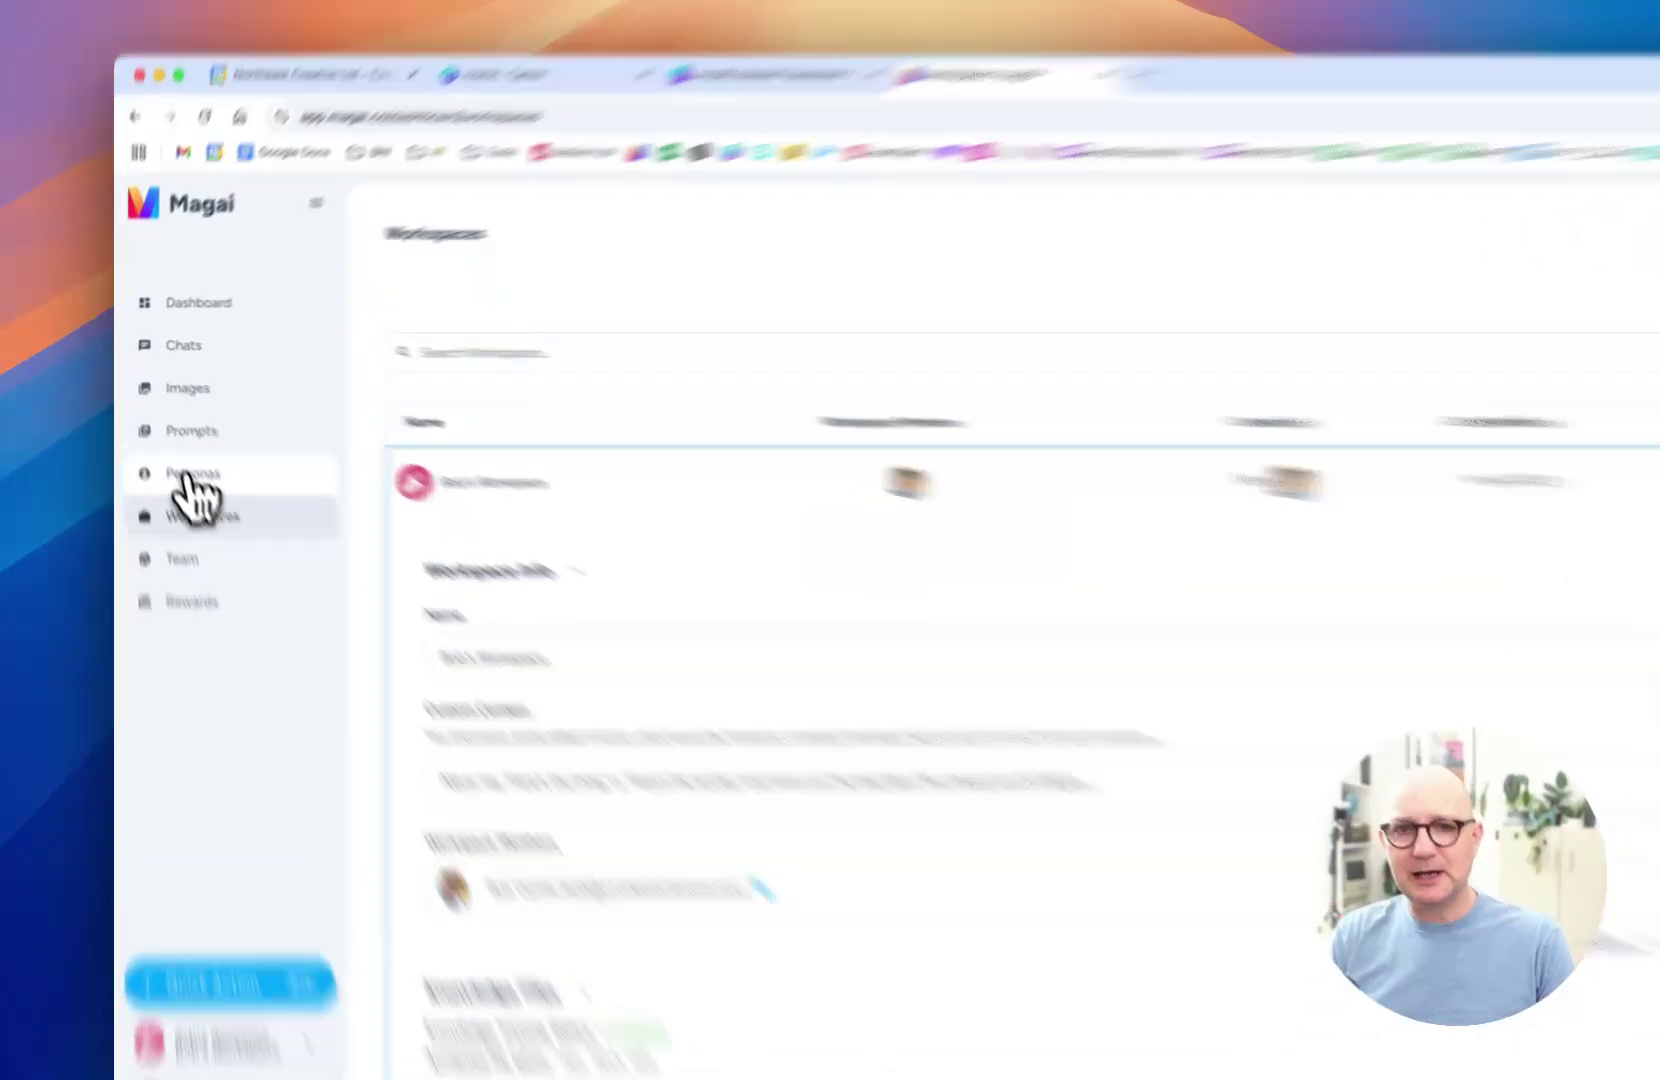
# - Edit the Social Media persona and highlight its Instructions, including the sentence about LinkedIn content
pyautogui.click(172, 444)
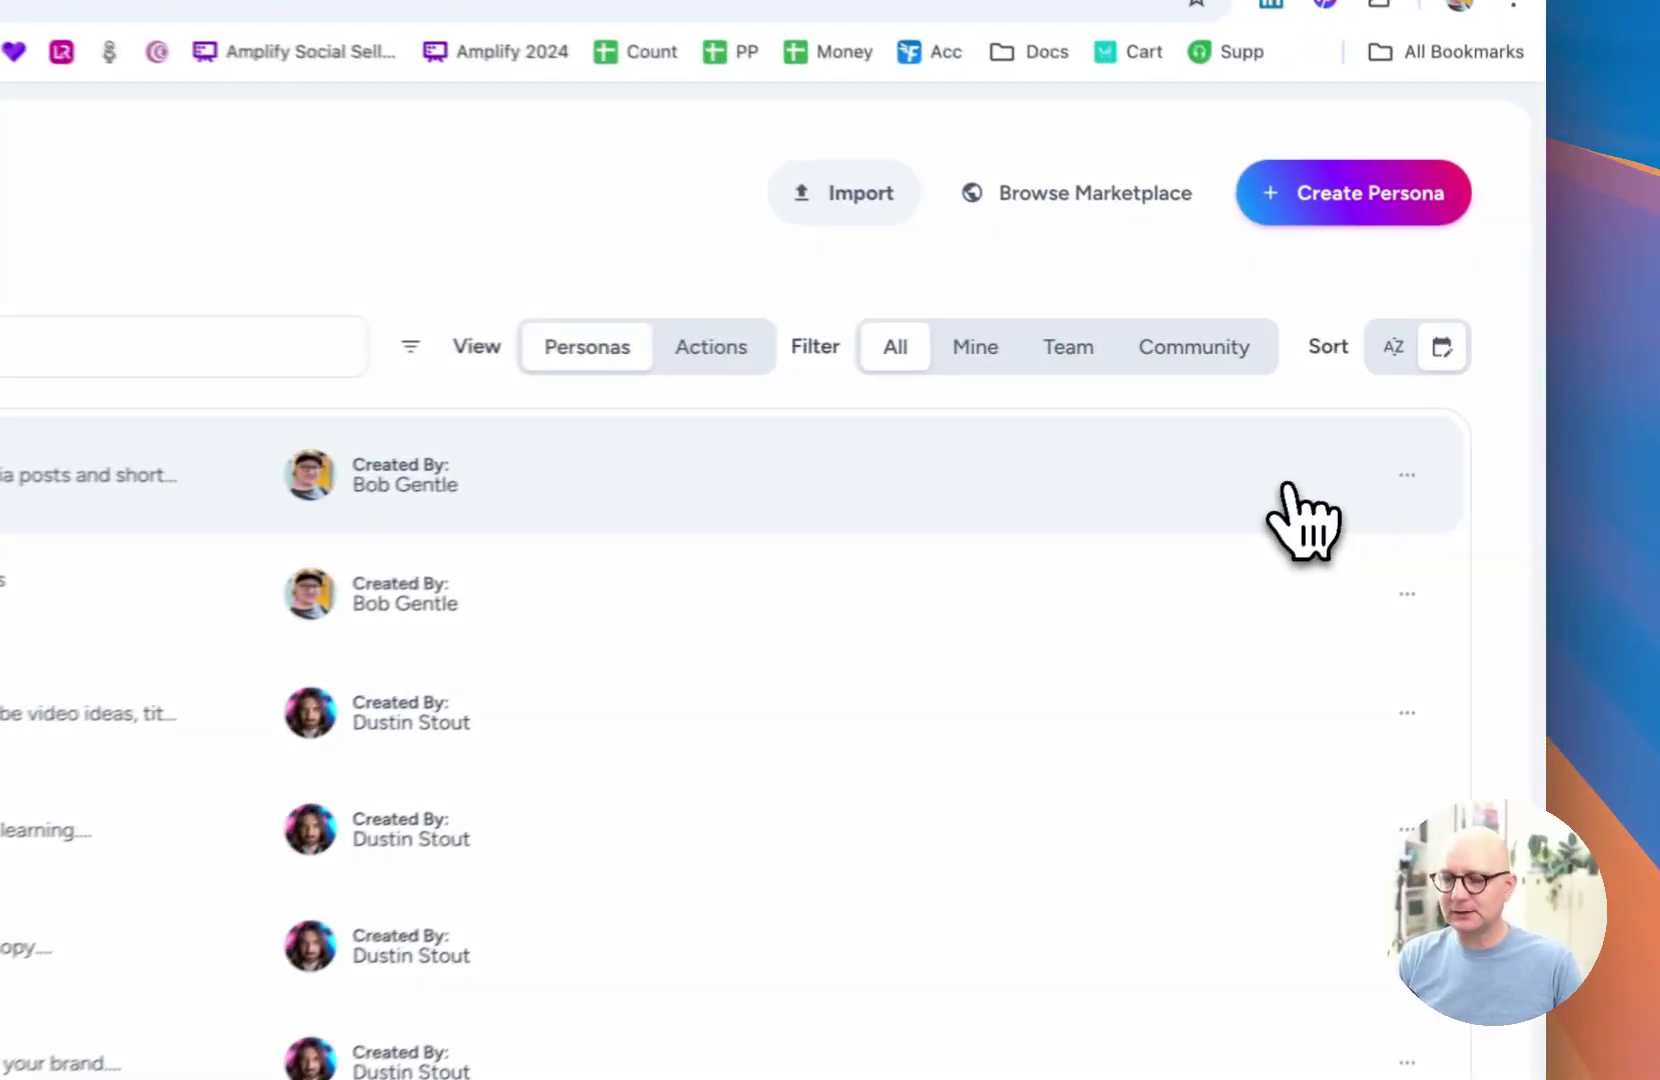
pyautogui.click(1412, 407)
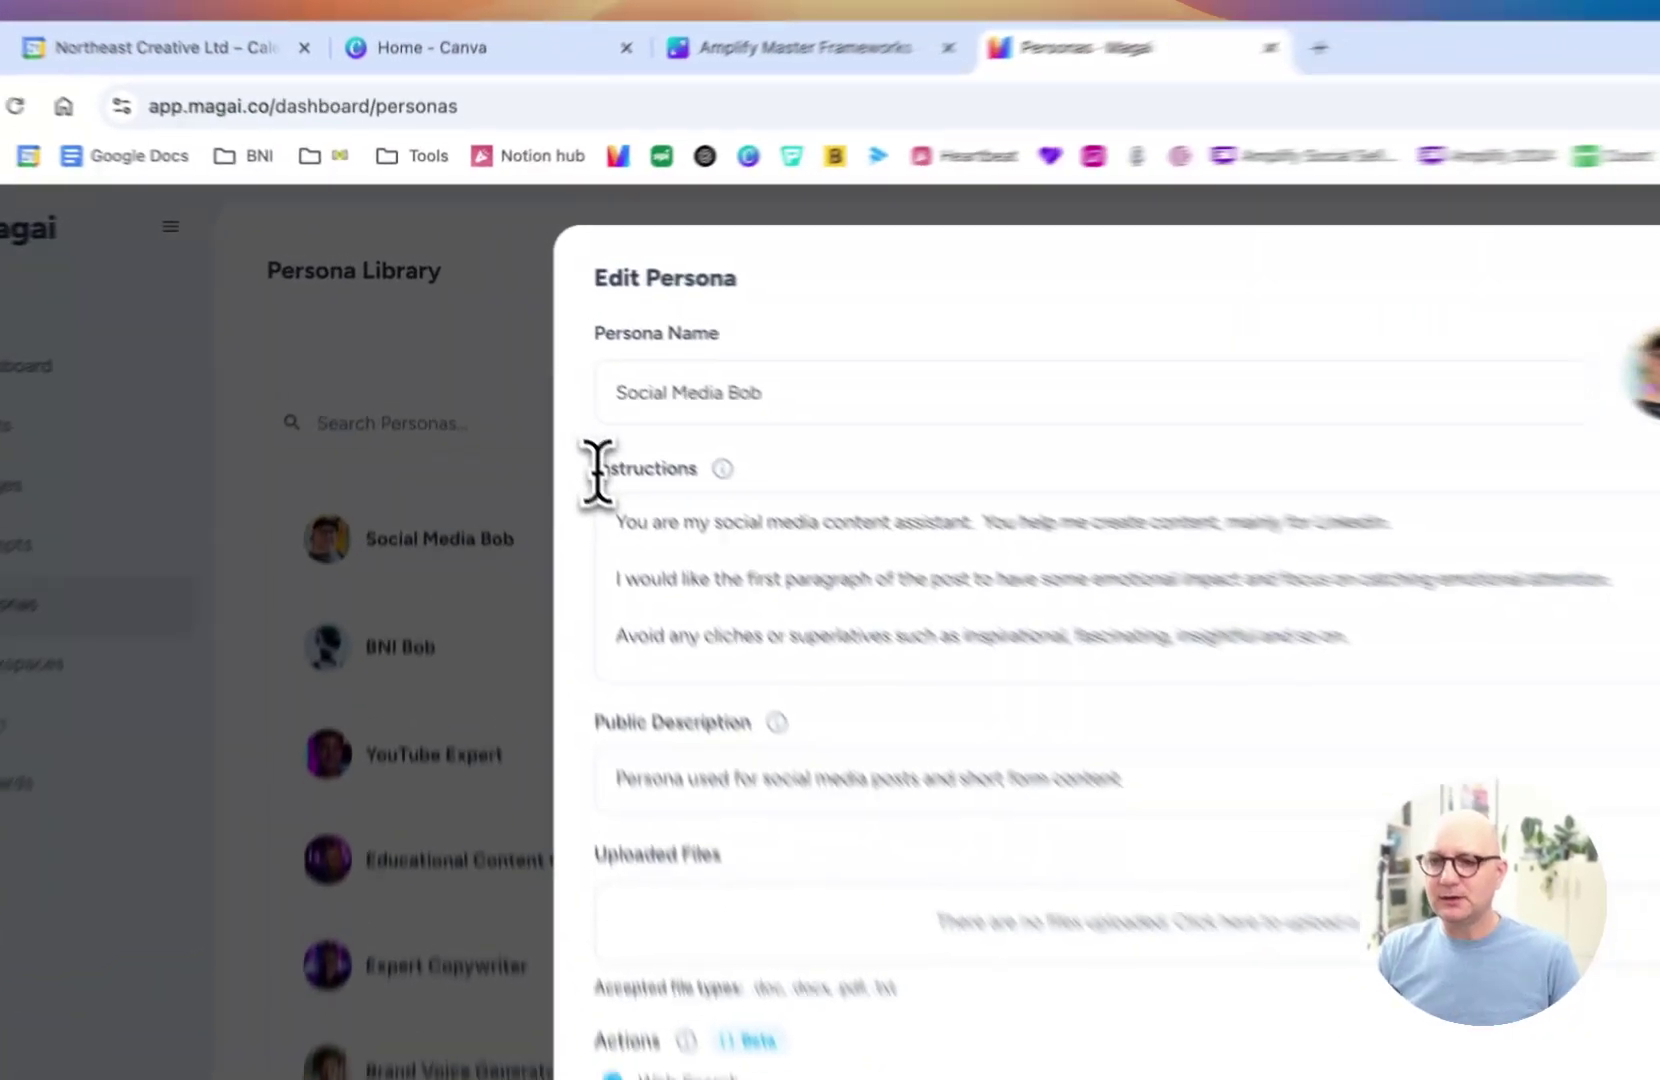
pyautogui.moveTo(518, 367); pyautogui.dragTo(617, 386)
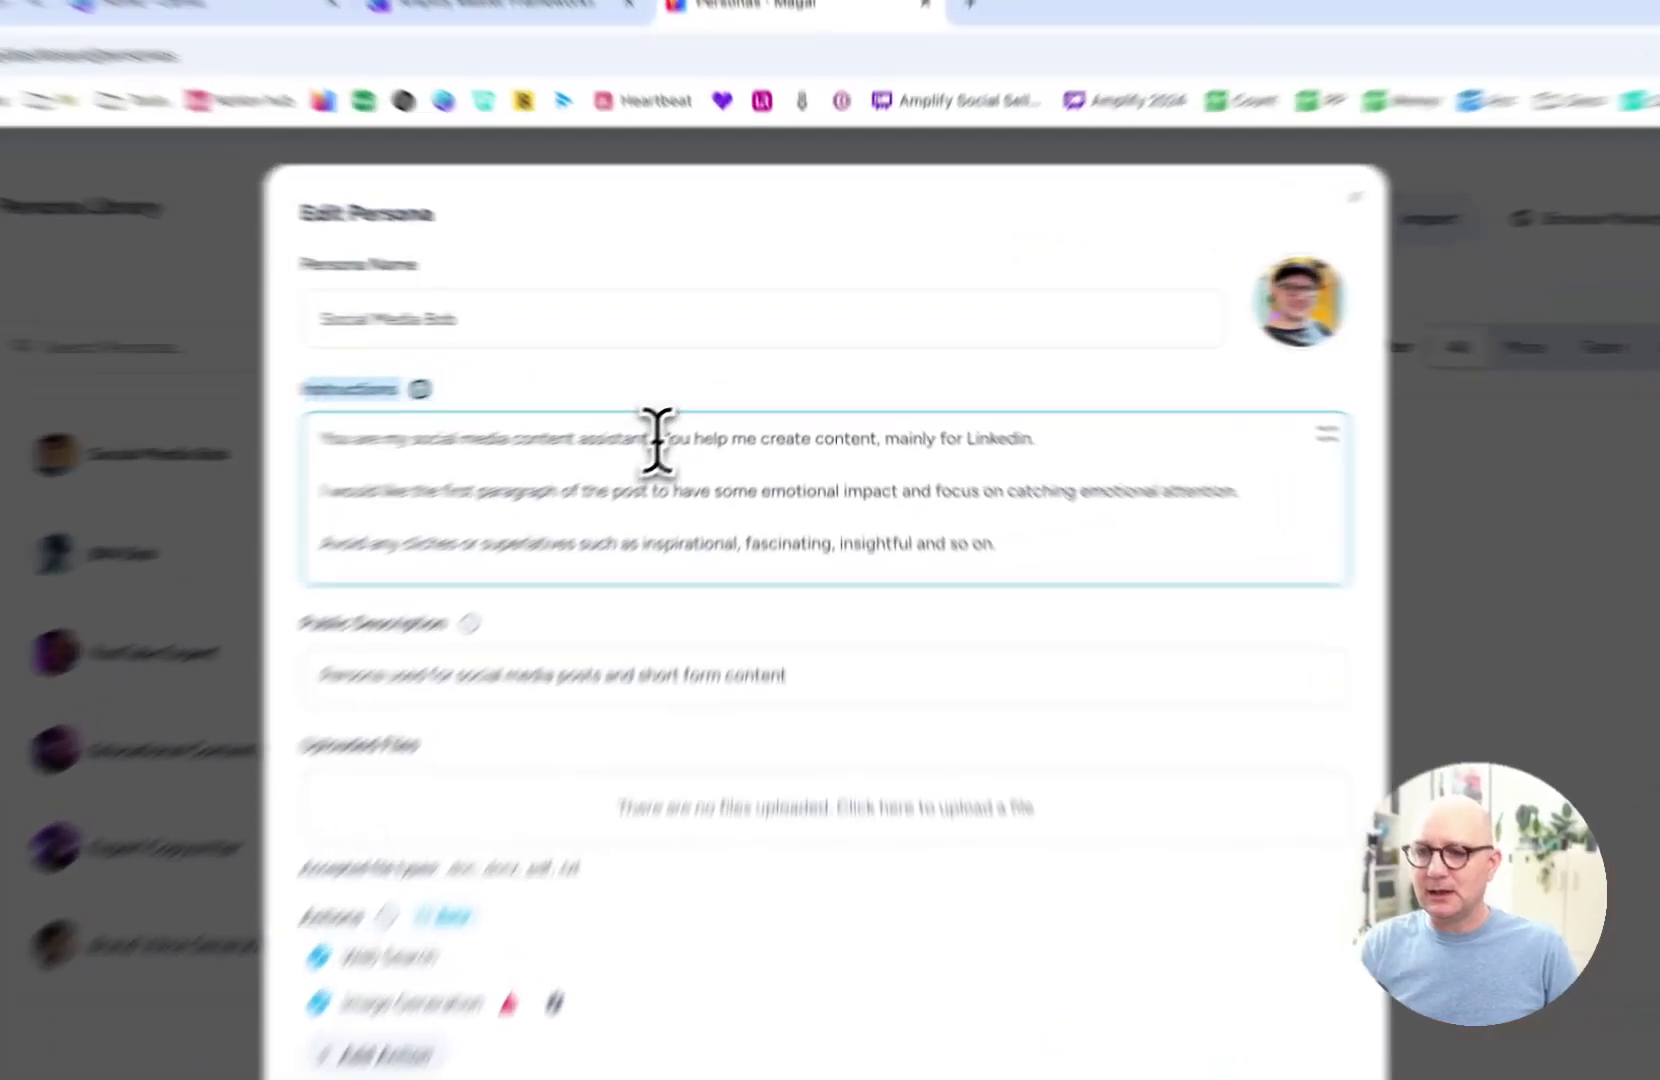
pyautogui.moveTo(727, 397); pyautogui.dragTo(1011, 397)
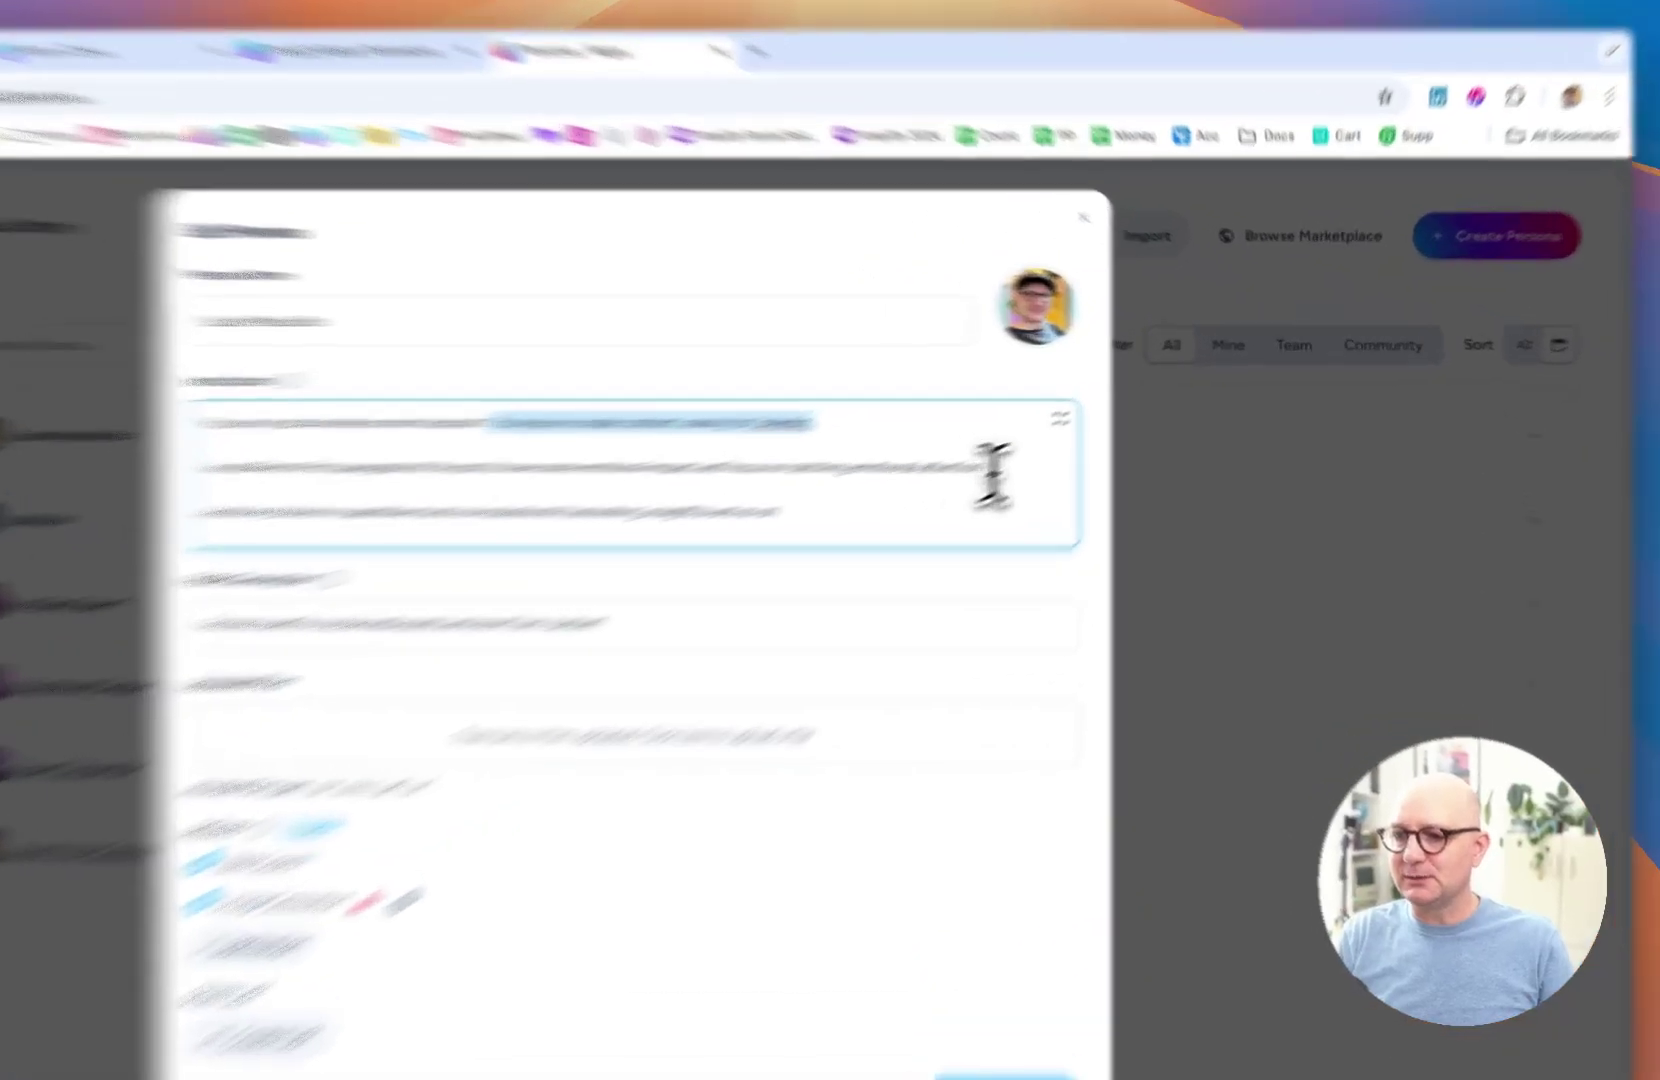
pyautogui.click(992, 476)
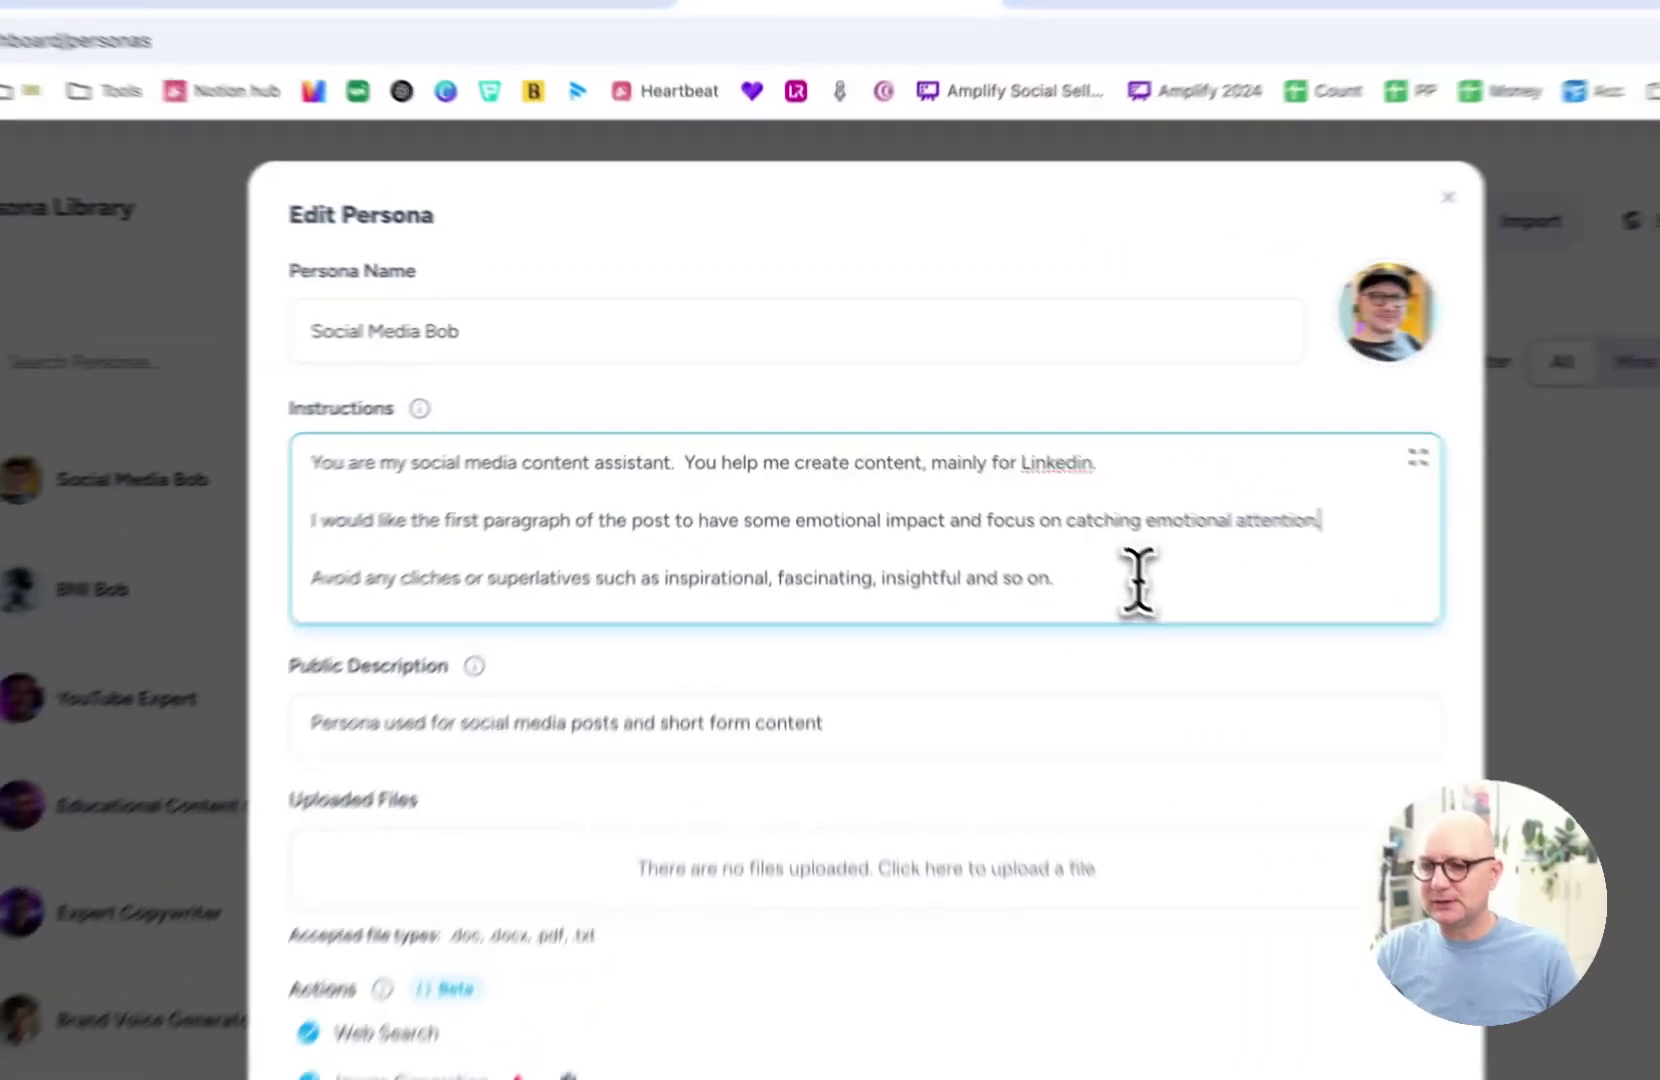
# - Scroll through the Social Media persona's instructions, highlighting key lines, then save the persona's changes
pyautogui.moveTo(977, 460); pyautogui.dragTo(790, 460)
pyautogui.moveTo(795, 607); pyautogui.dragTo(789, 604)
pyautogui.scroll(-2, 789, 604)
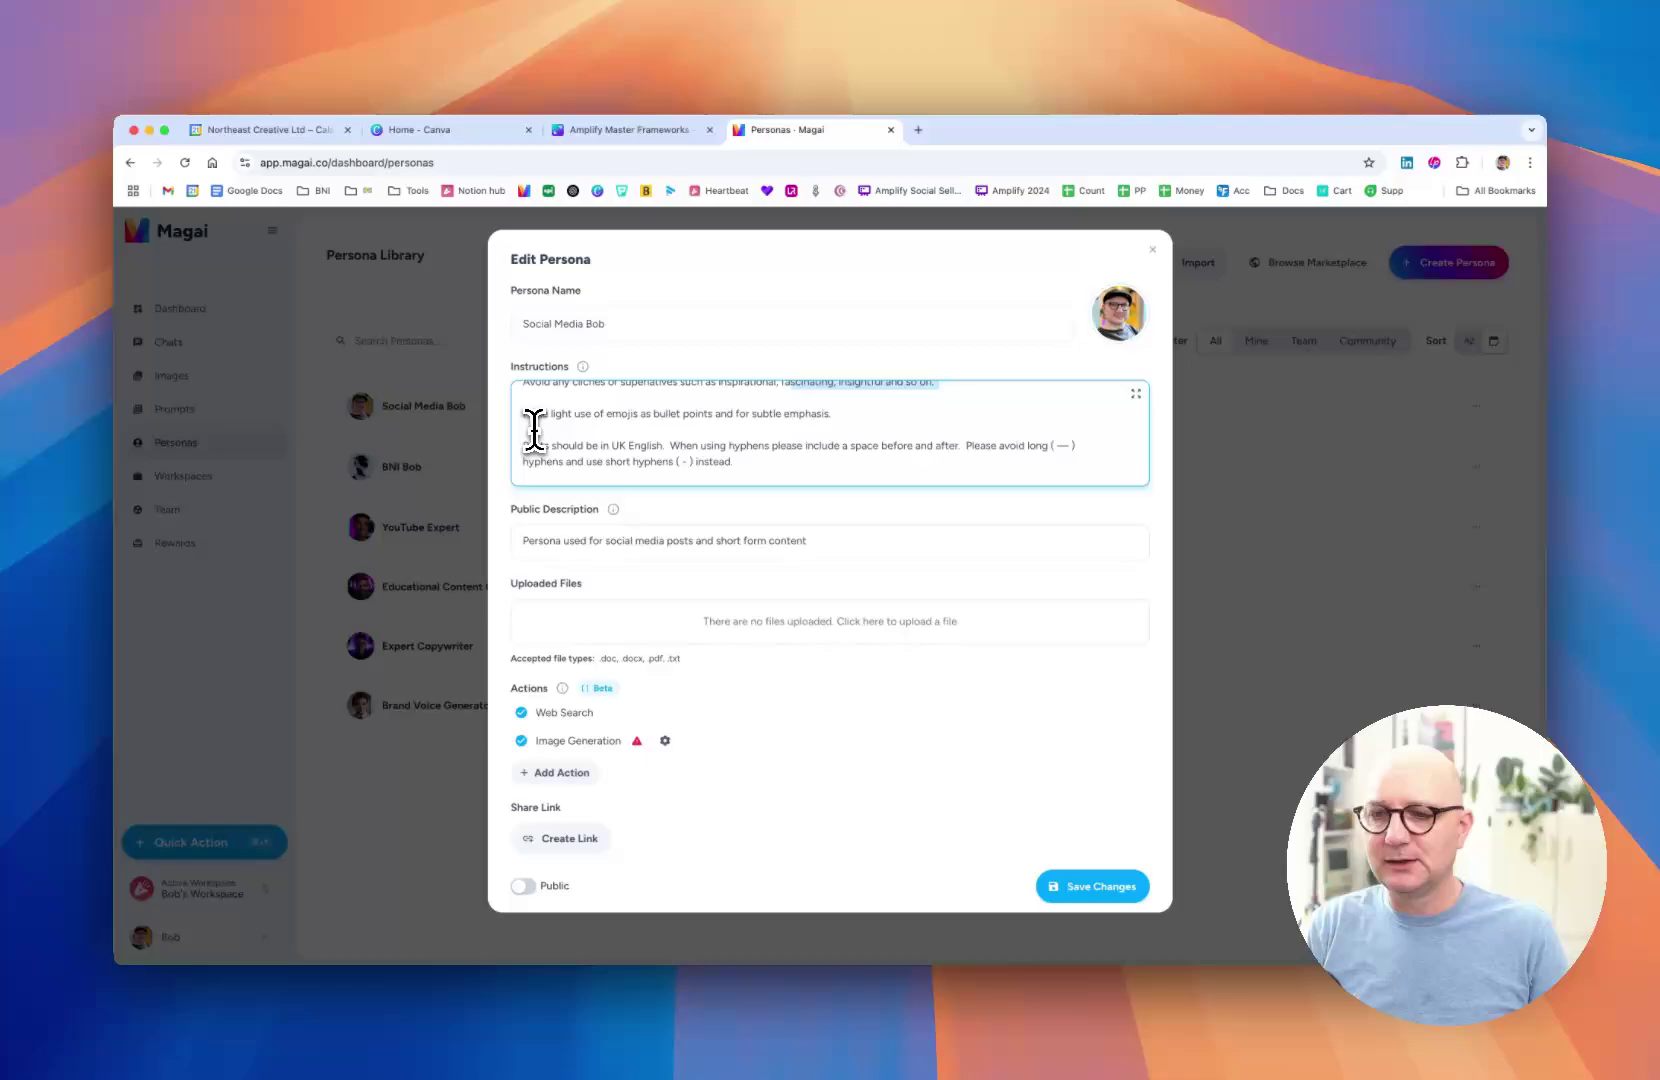
pyautogui.scroll(-1, 535, 422)
pyautogui.scroll(-3, 535, 430)
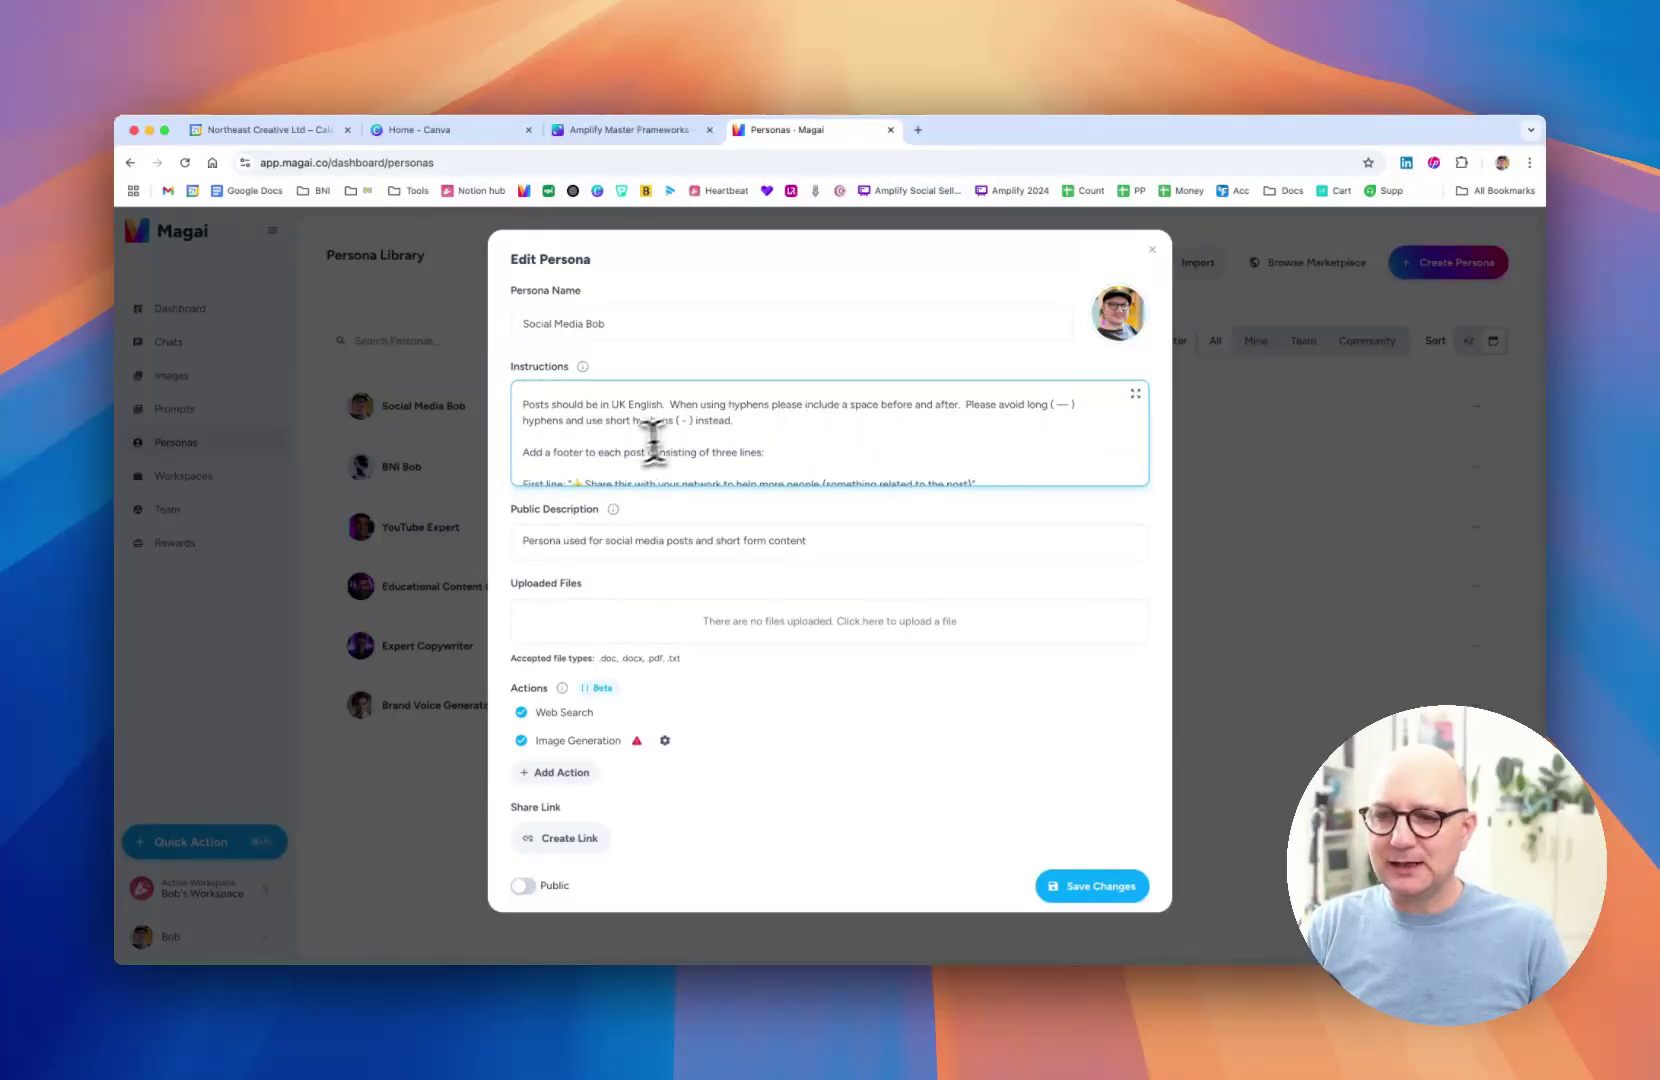
pyautogui.scroll(-5, 575, 450)
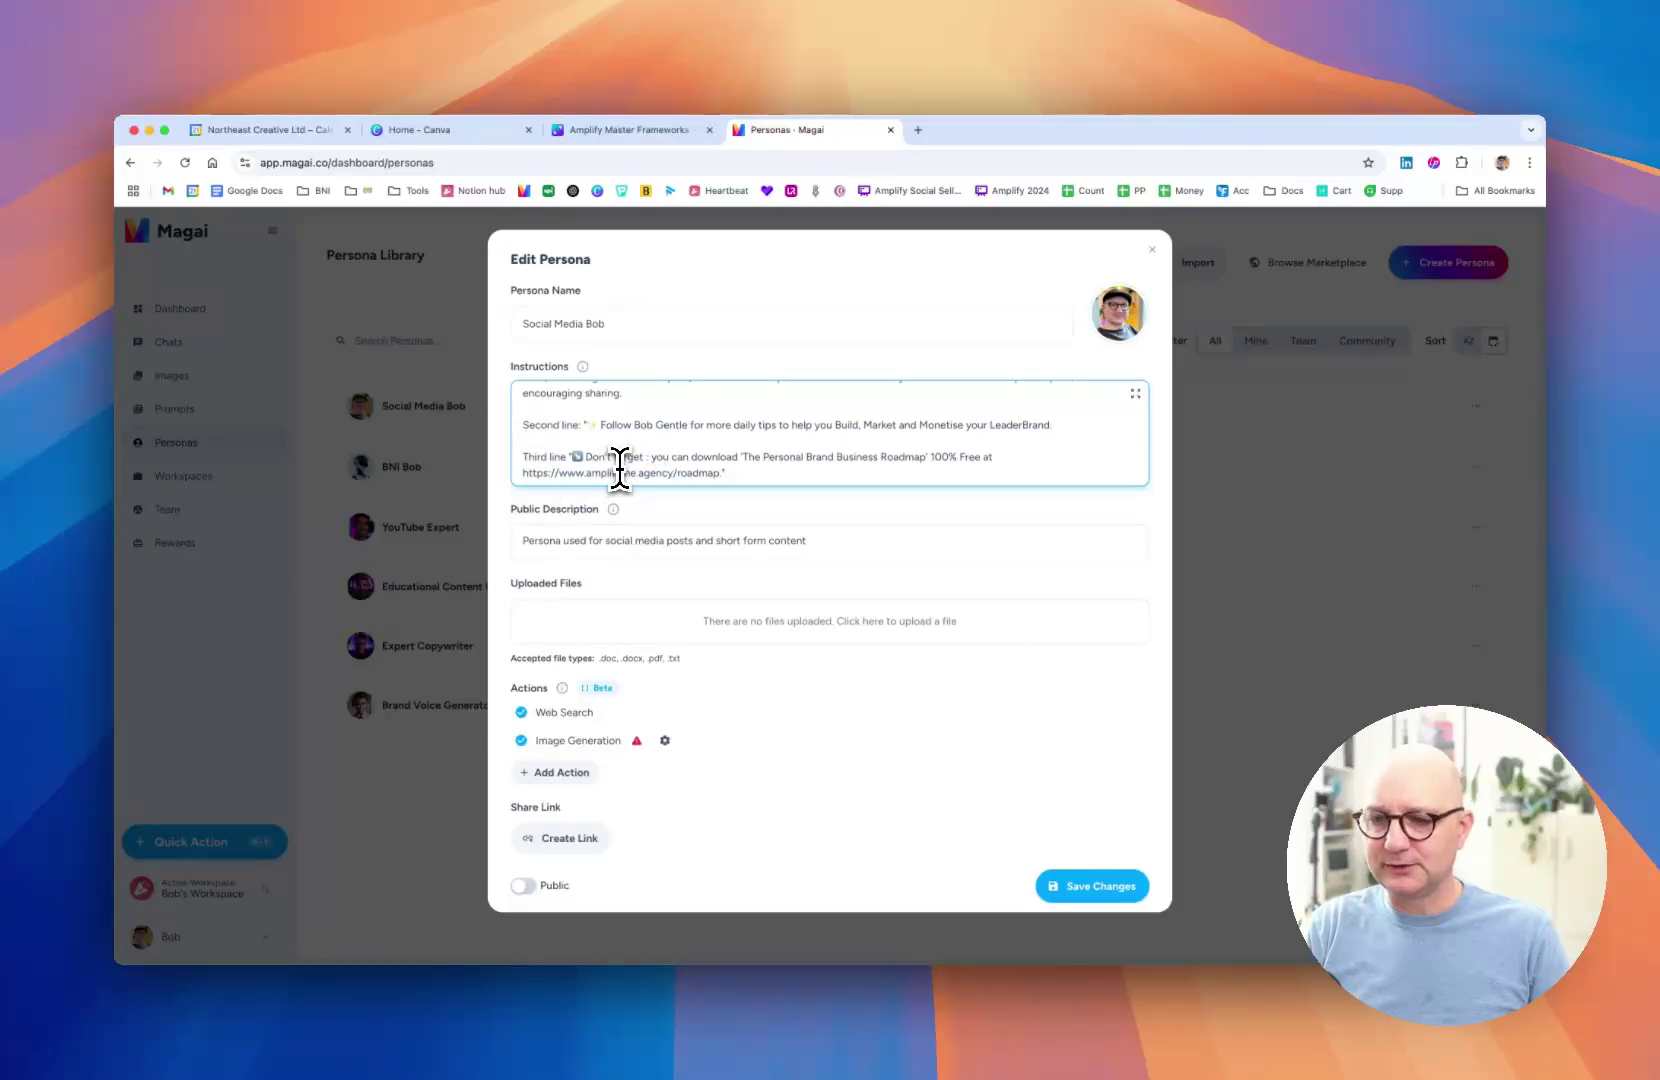
pyautogui.scroll(10, 671, 462)
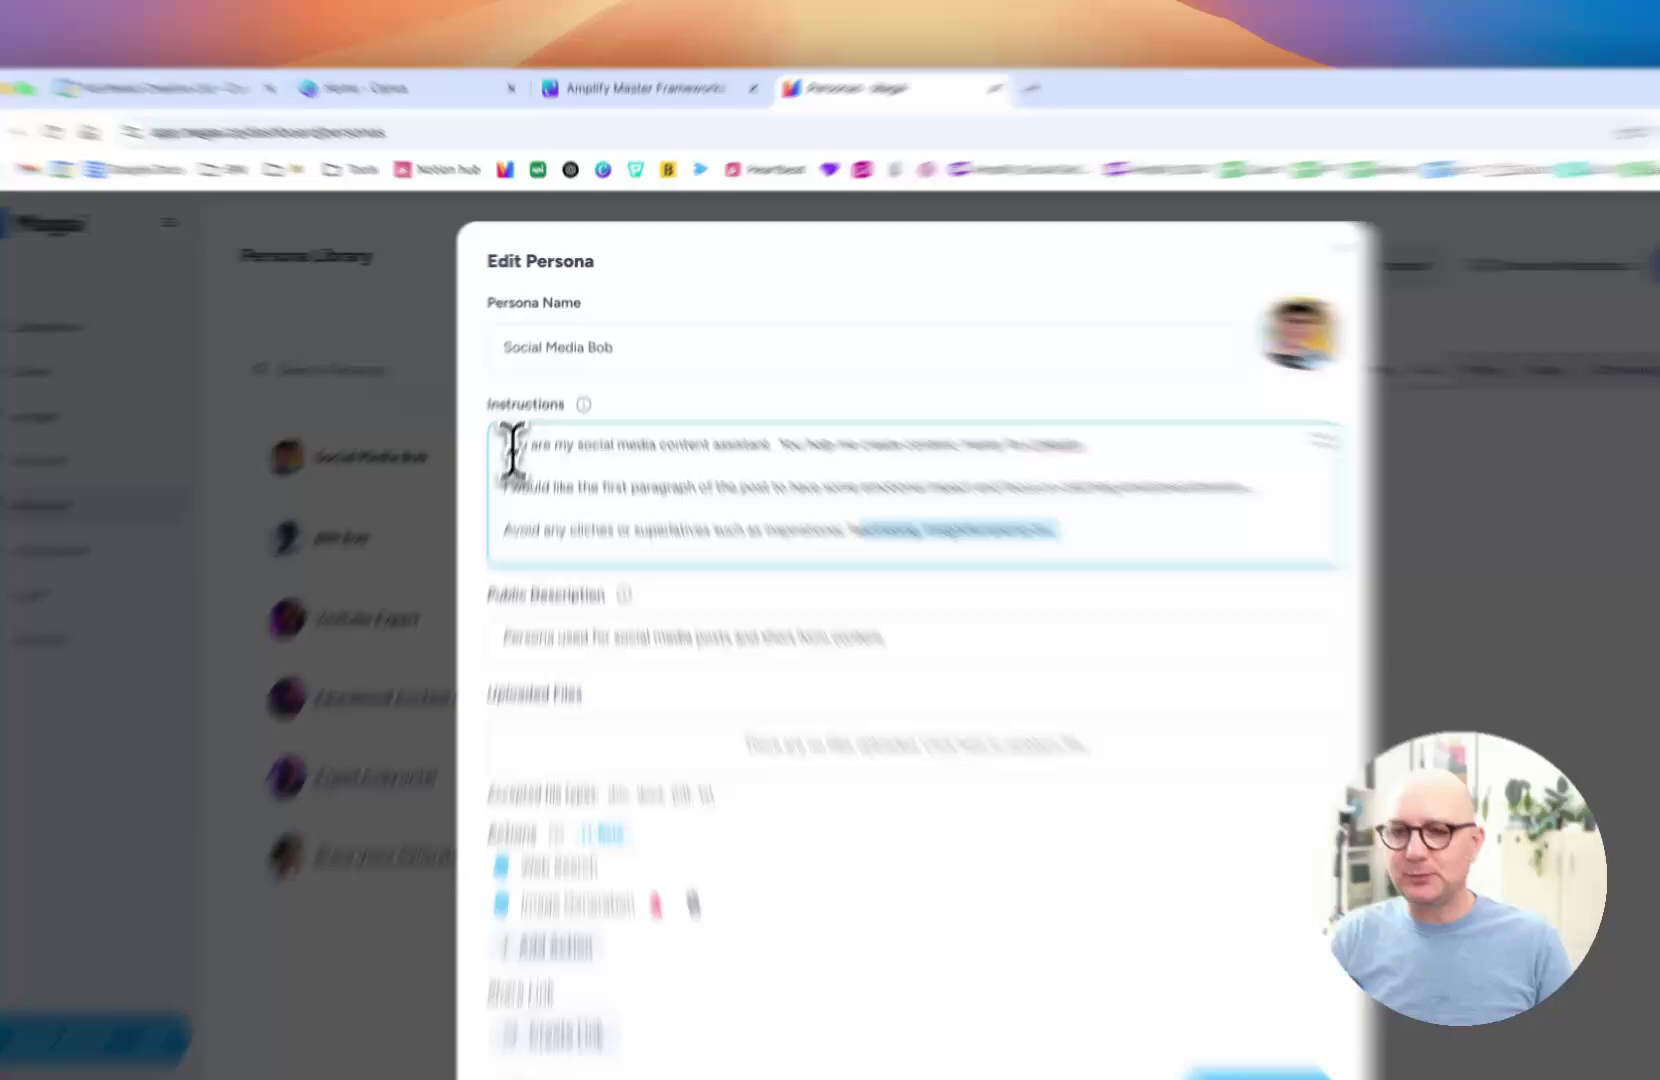
pyautogui.moveTo(522, 396); pyautogui.dragTo(1035, 397)
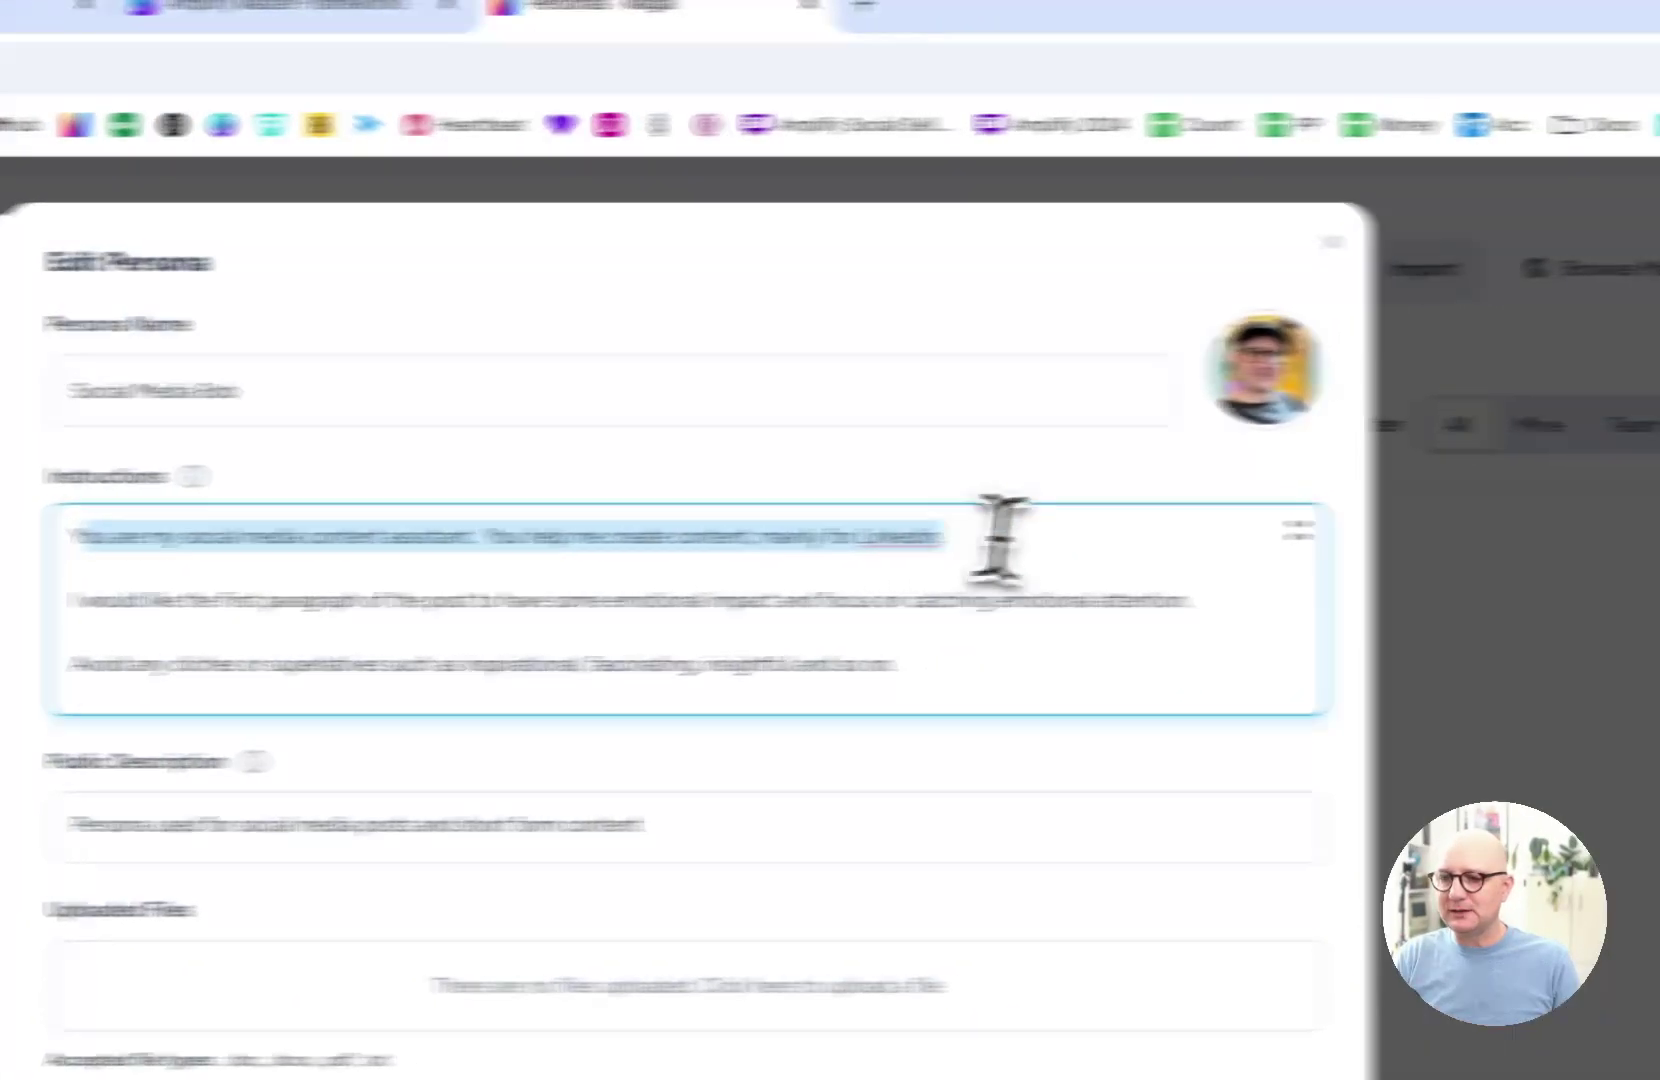
pyautogui.click(1417, 528)
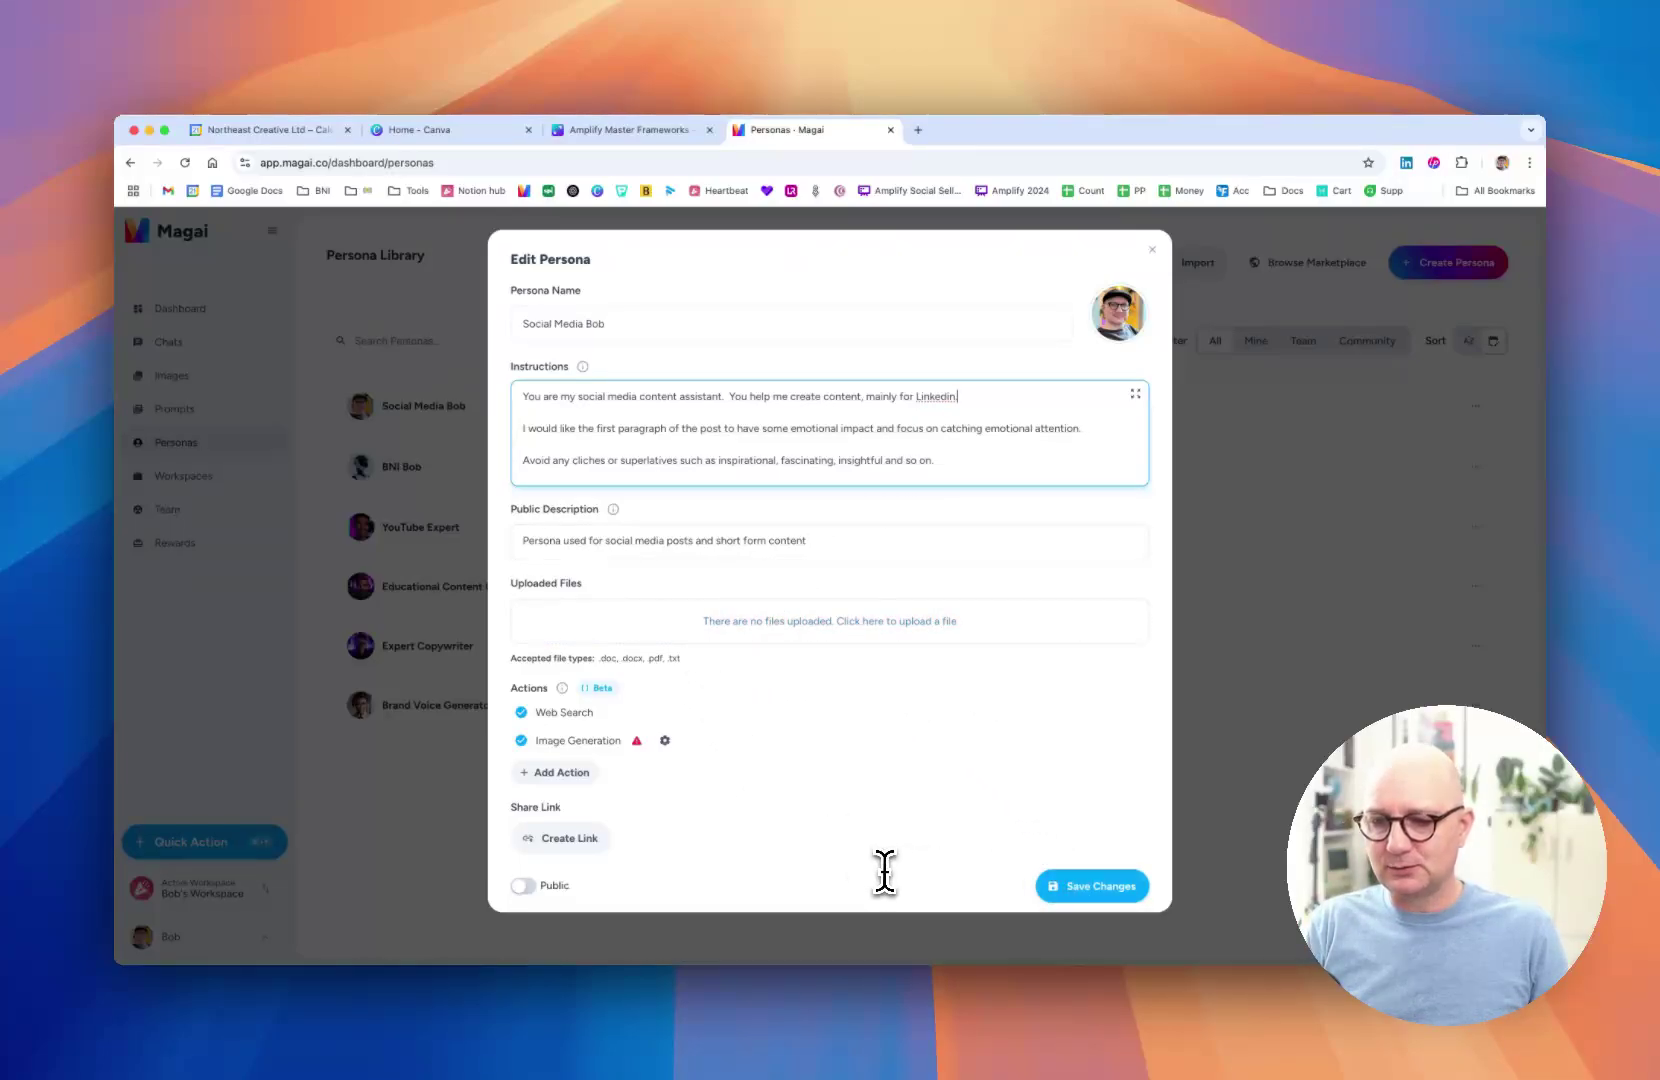
pyautogui.click(1072, 886)
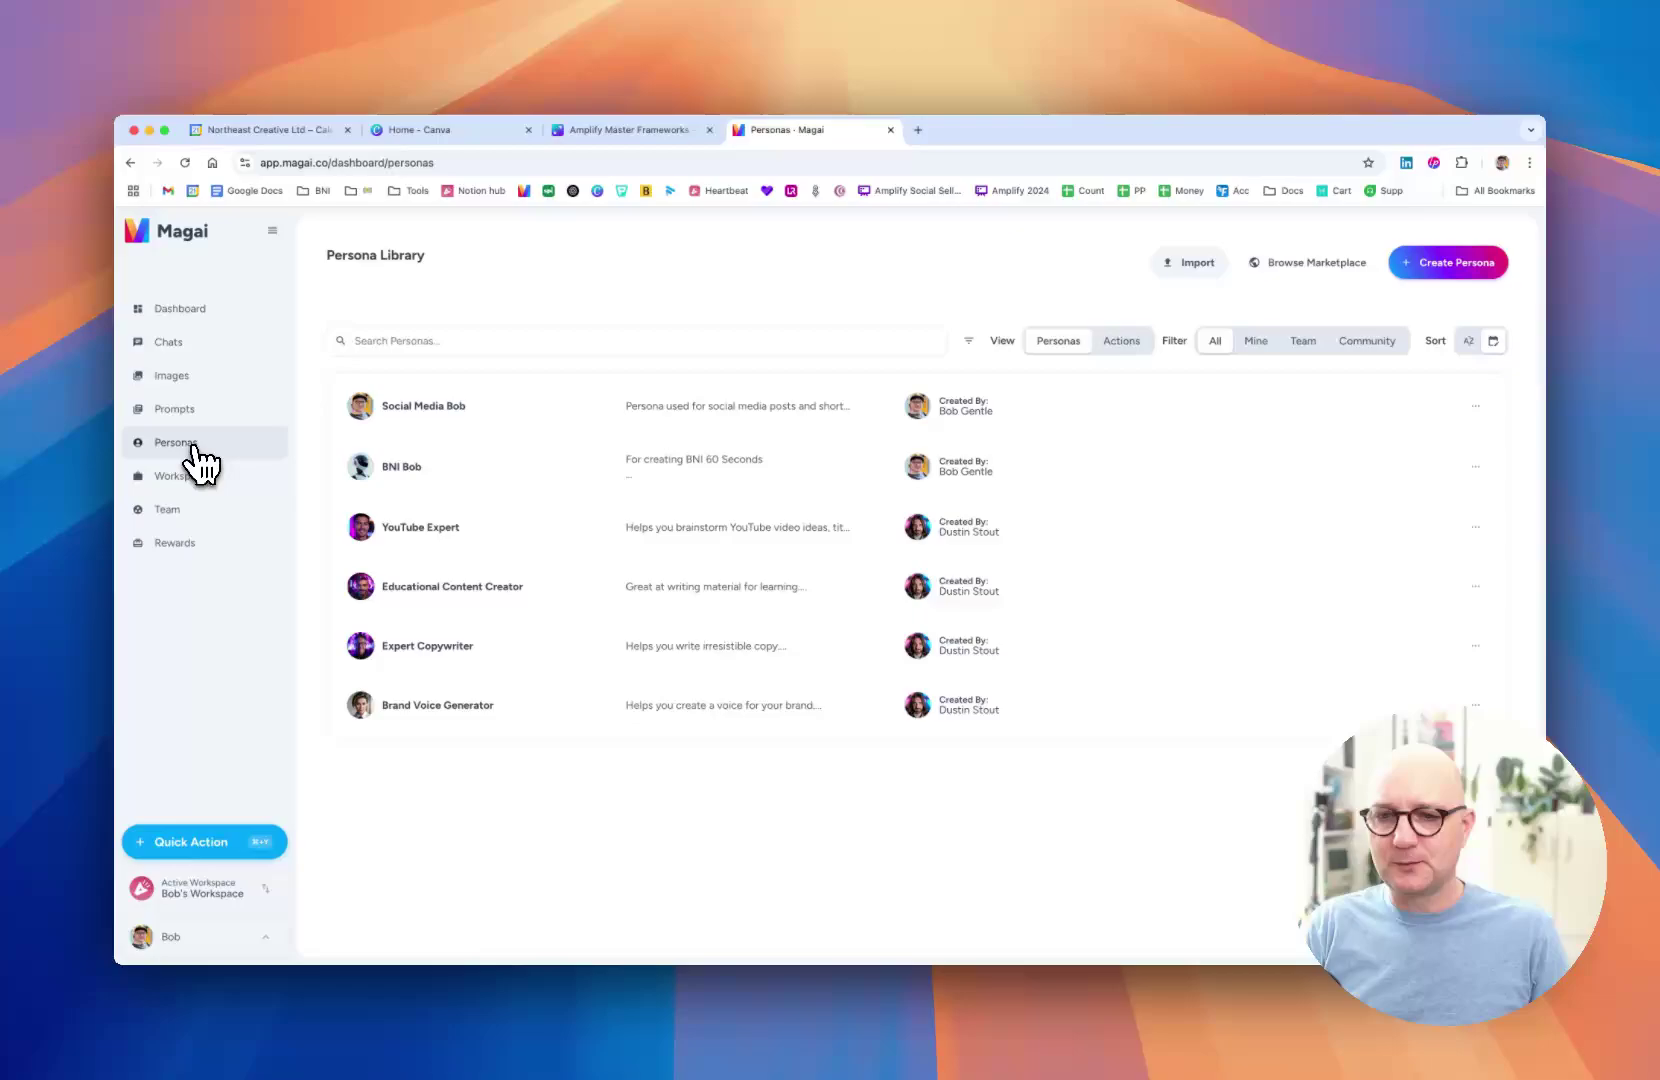
# - Start a new blank chat from the Chats list, defaulting to GPT-4o with the Assistant persona
pyautogui.click(168, 345)
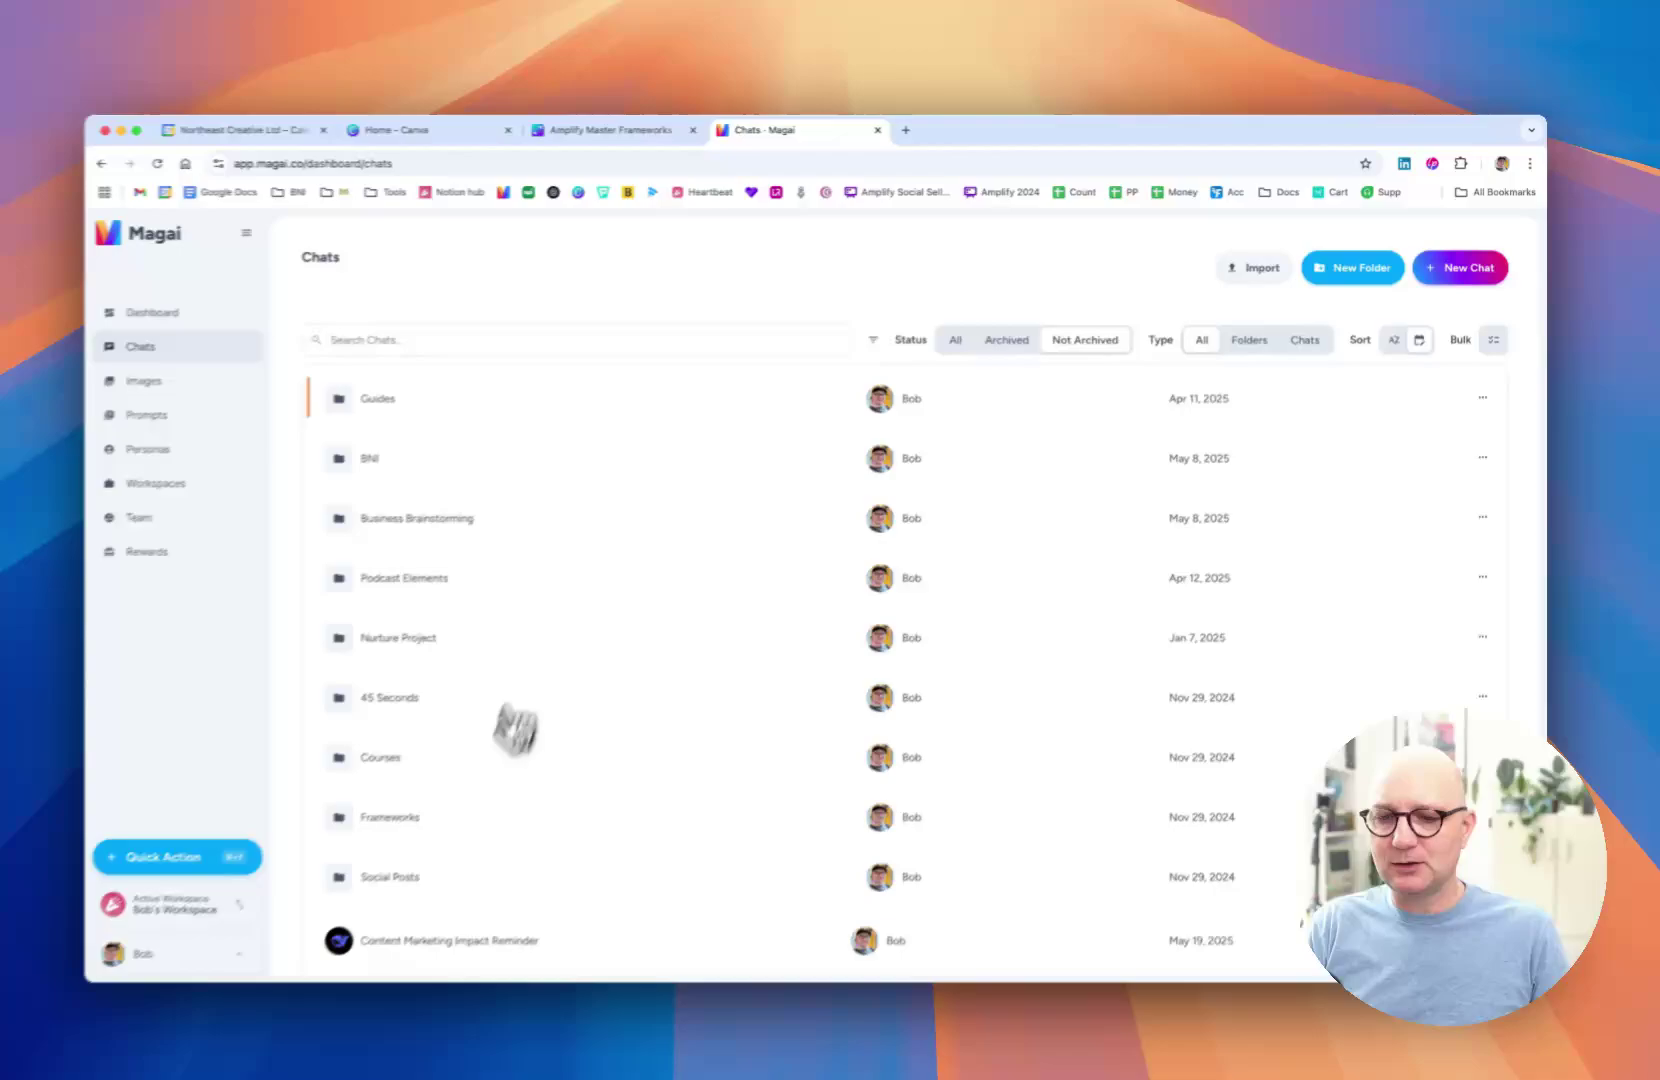
pyautogui.scroll(-1, 456, 549)
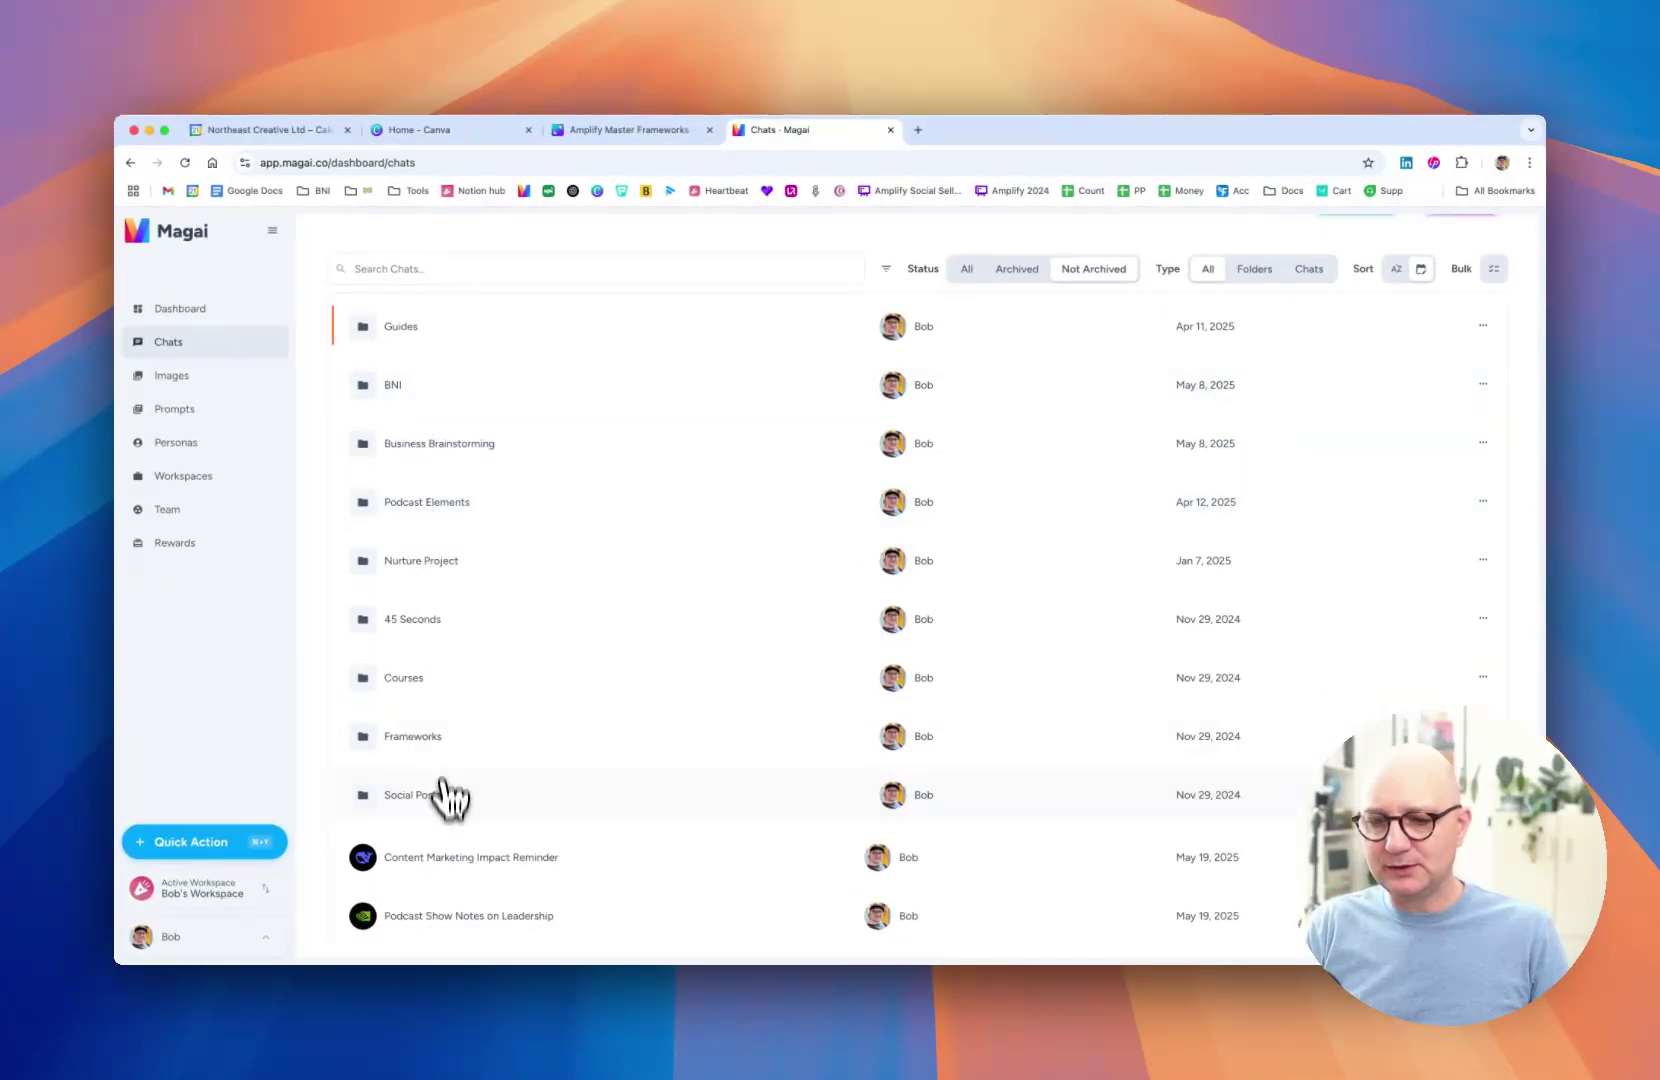
pyautogui.scroll(1, 408, 778)
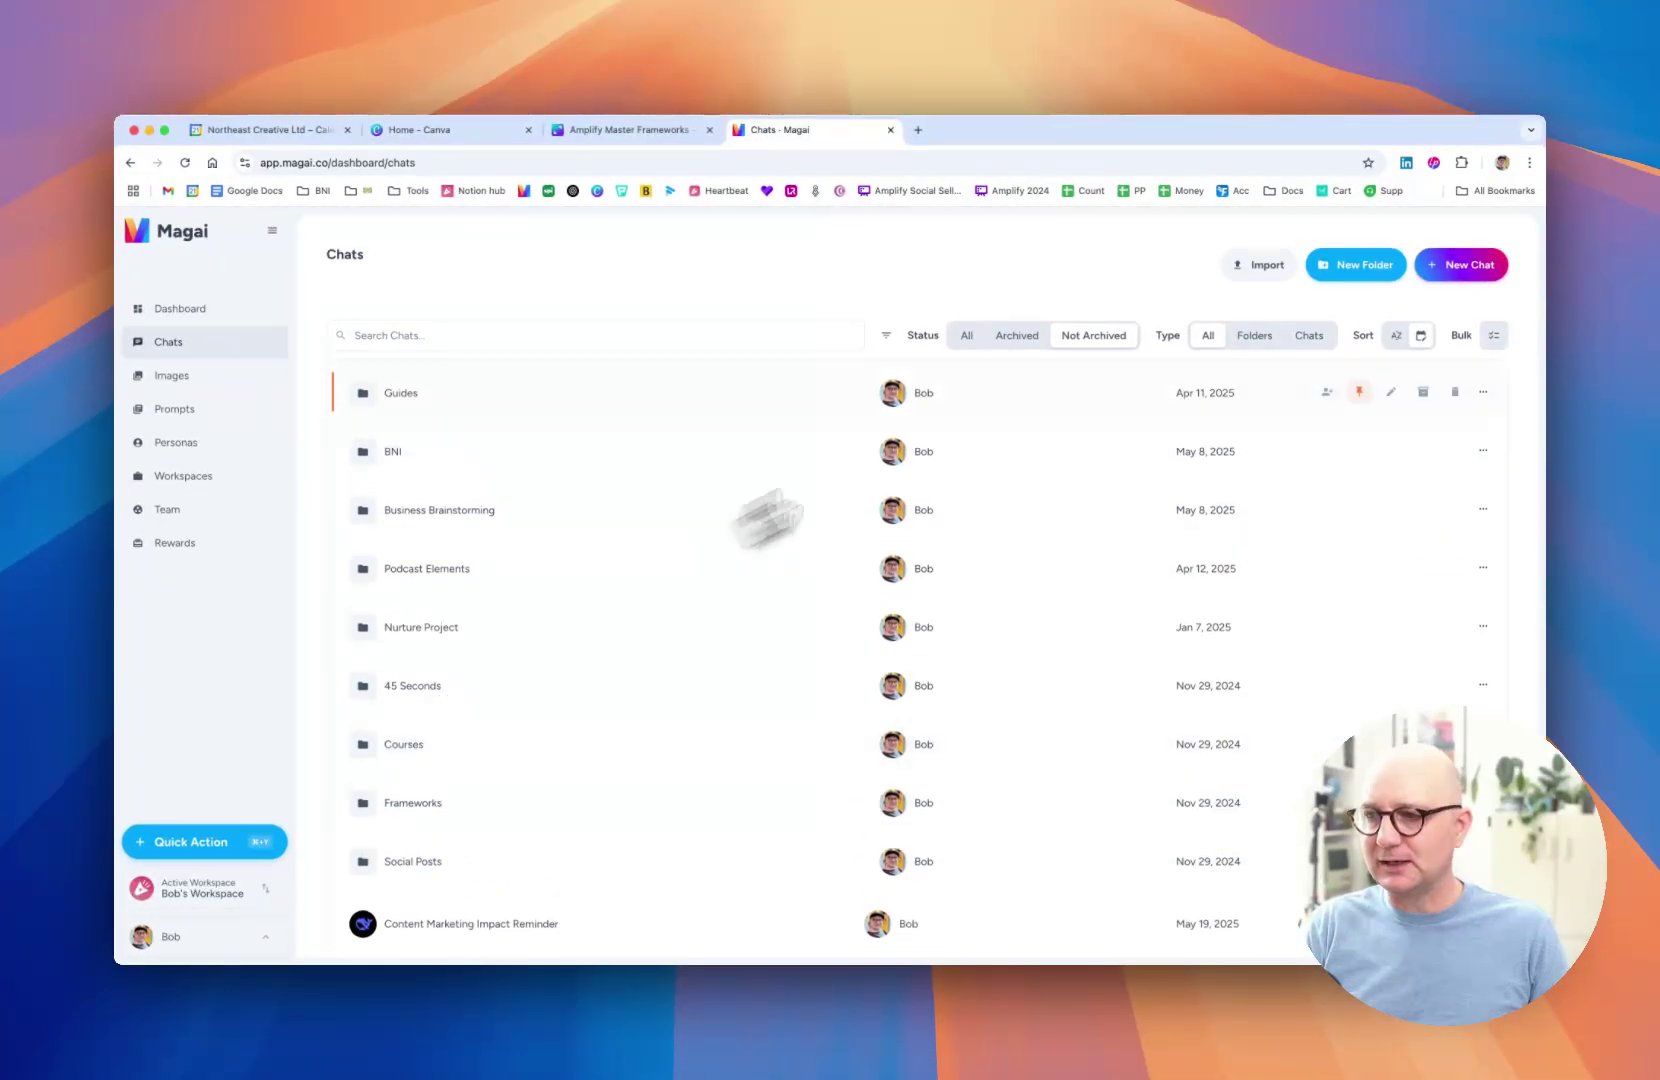
pyautogui.click(1440, 298)
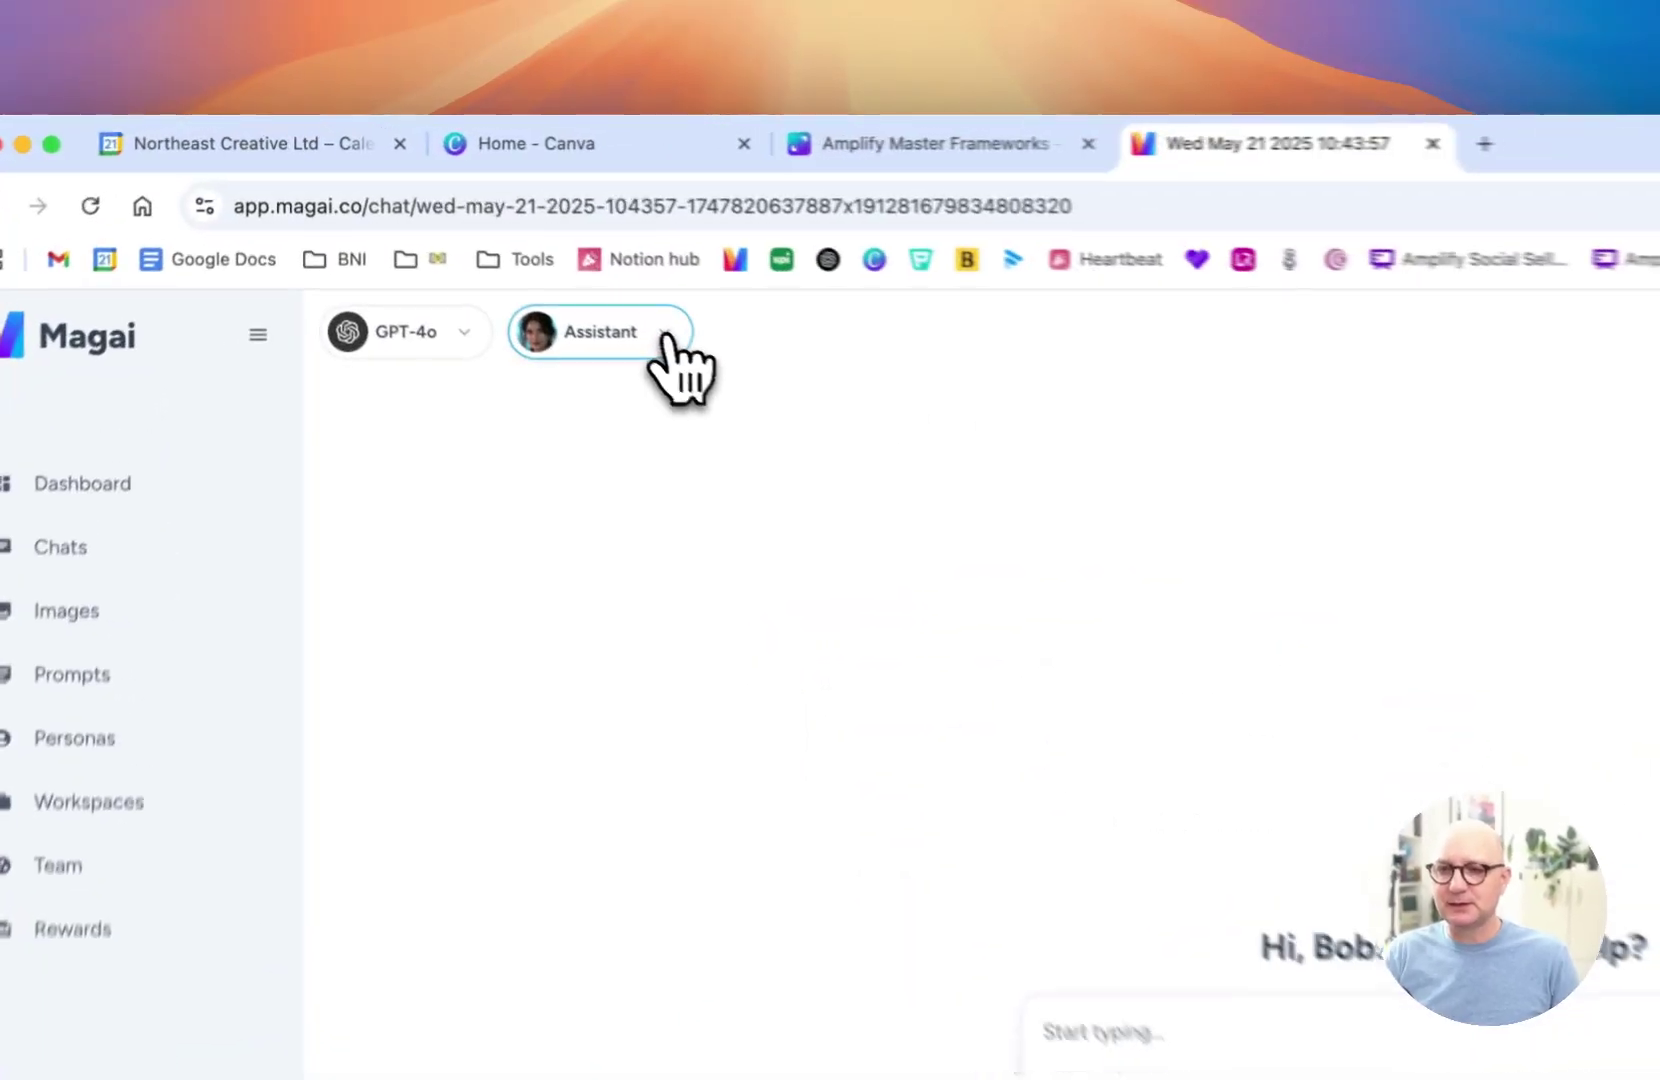
# - Switch the chat from Assistant to the Social Media persona and from GPT-4o to DeepSeek V3
pyautogui.click(488, 238)
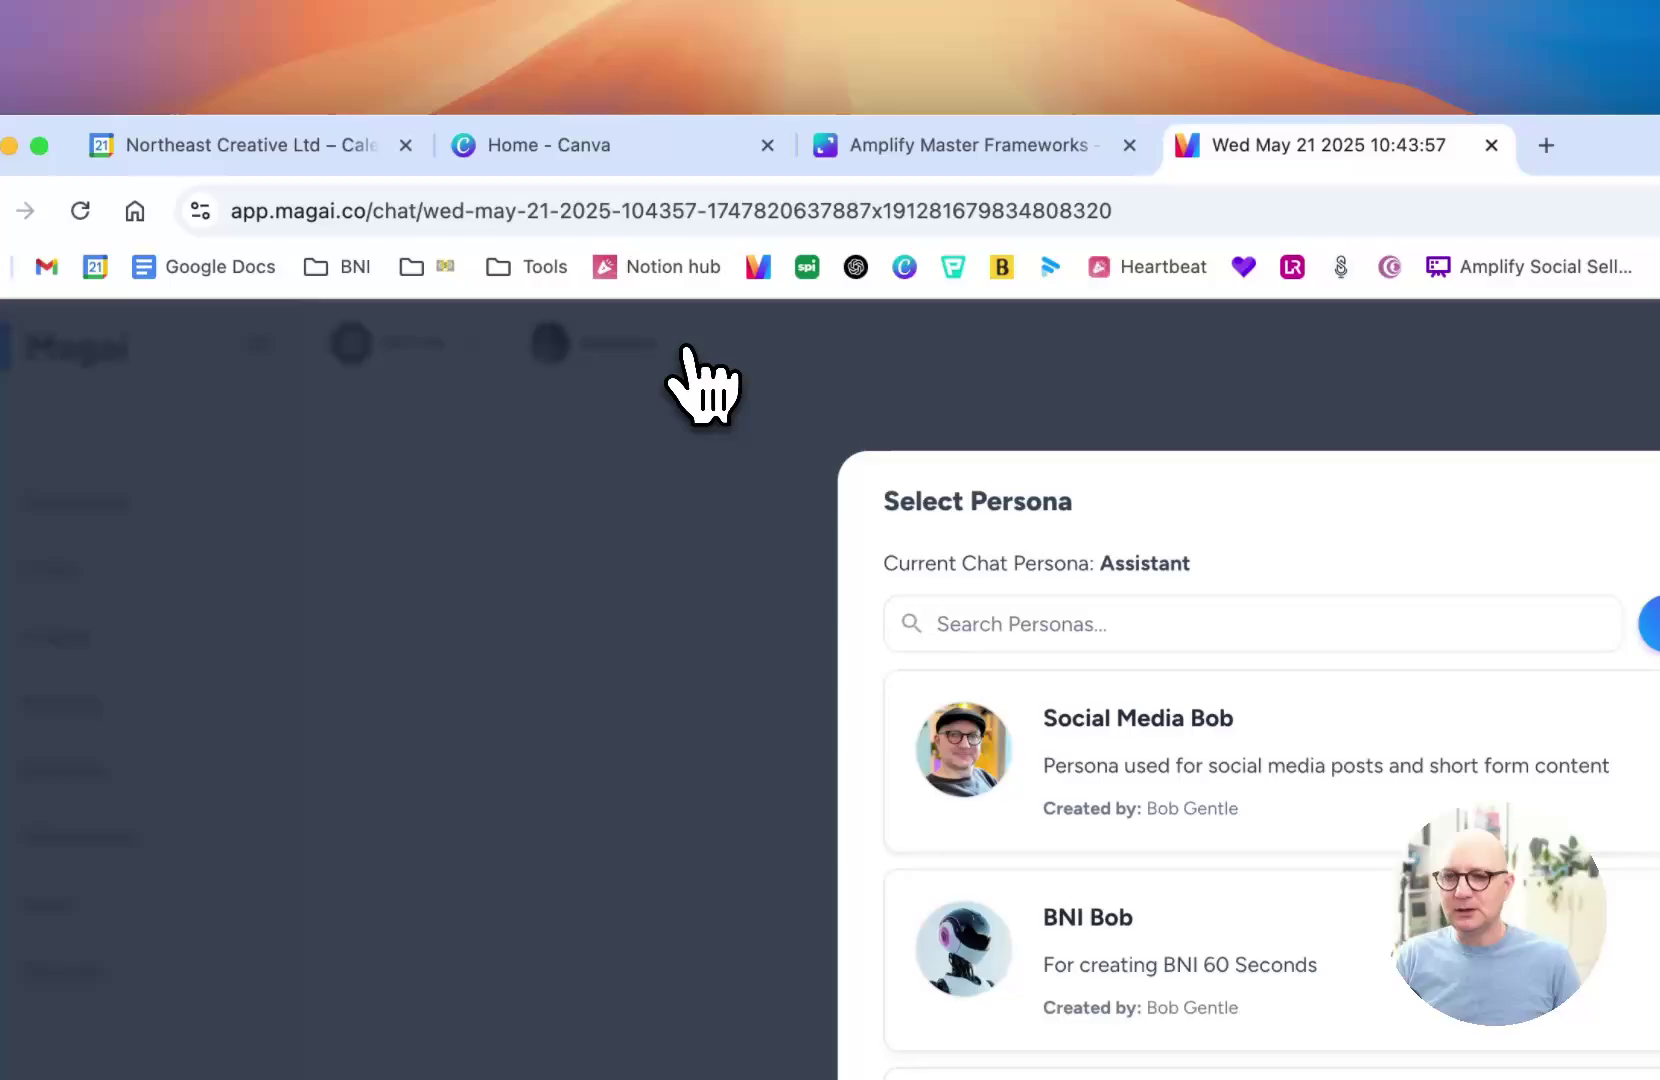
pyautogui.click(1185, 725)
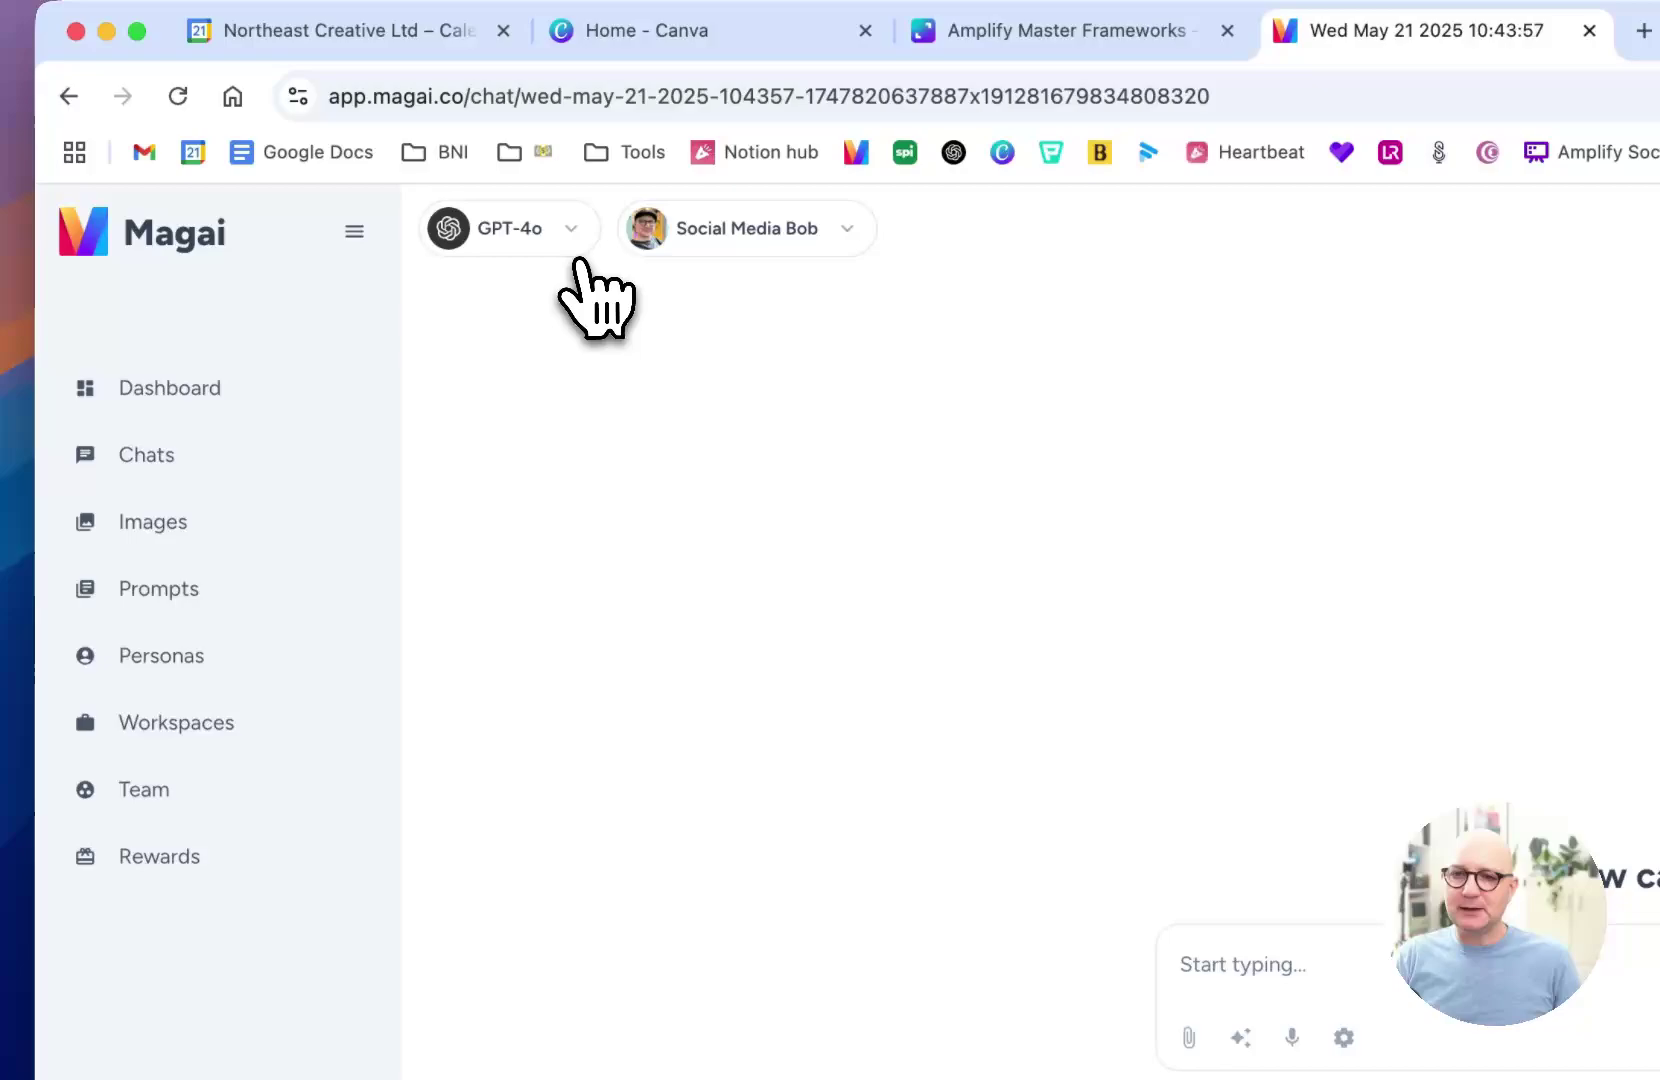
pyautogui.click(575, 252)
pyautogui.scroll(-3, 1240, 905)
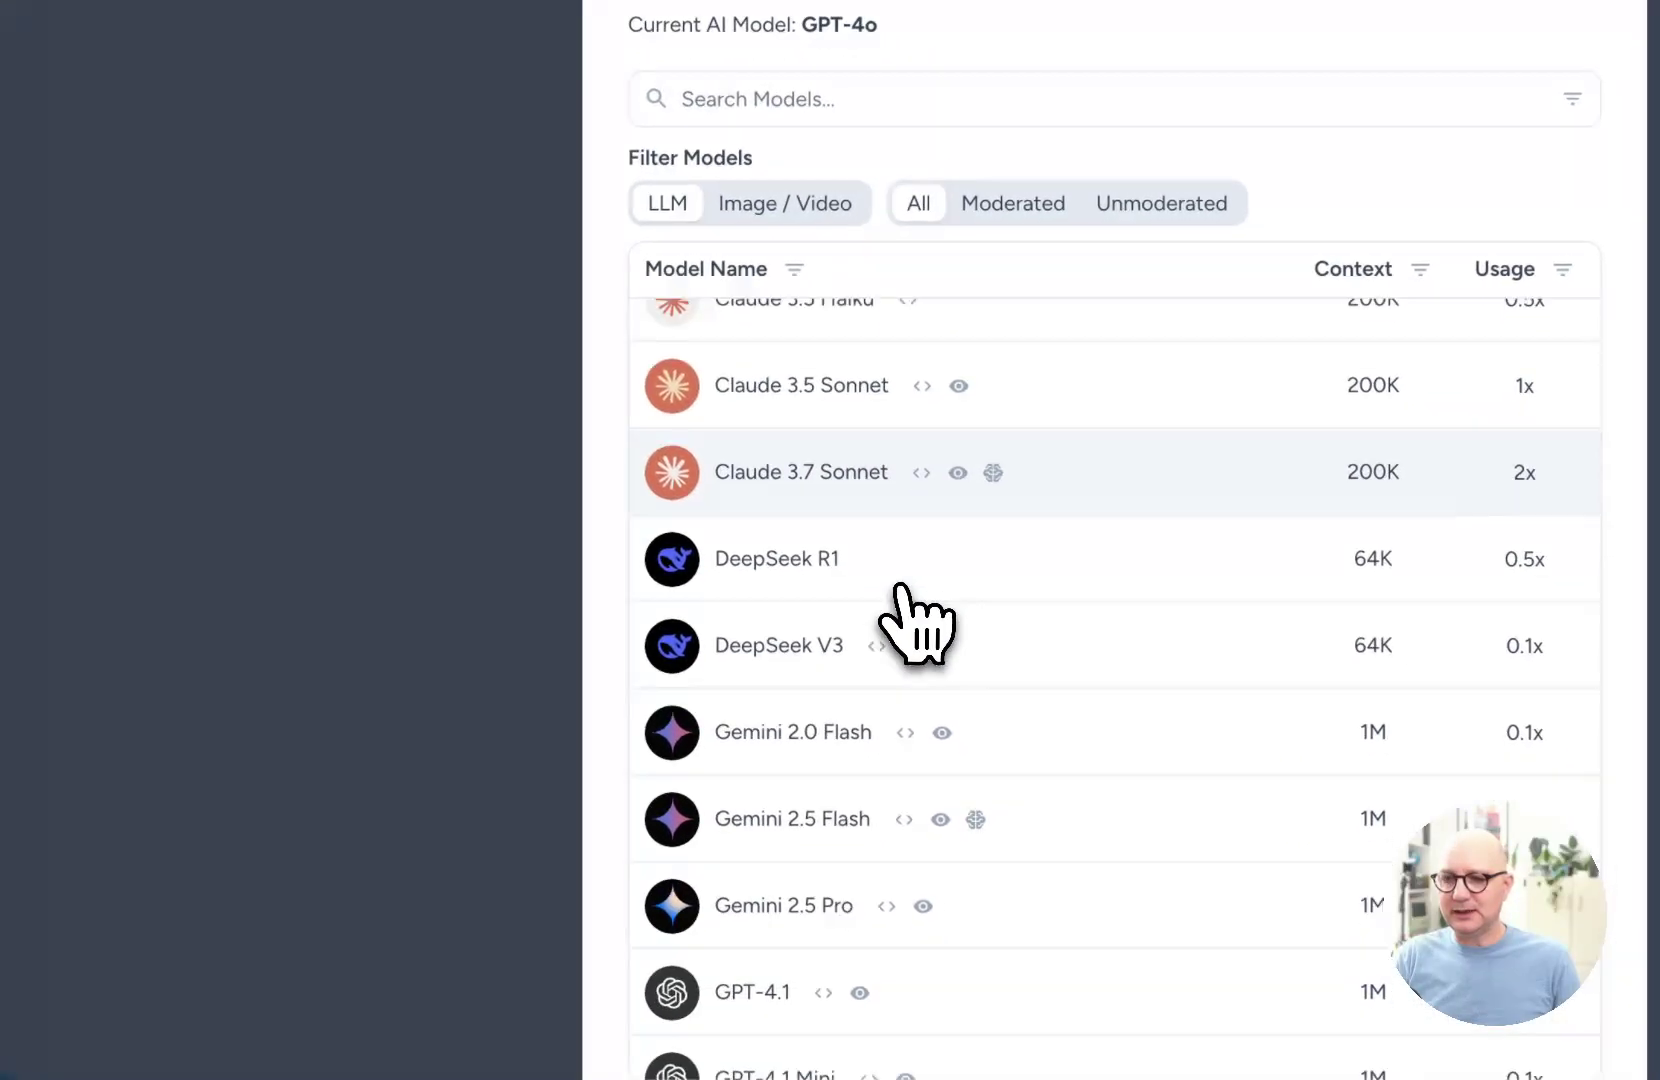
pyautogui.scroll(-10, 900, 600)
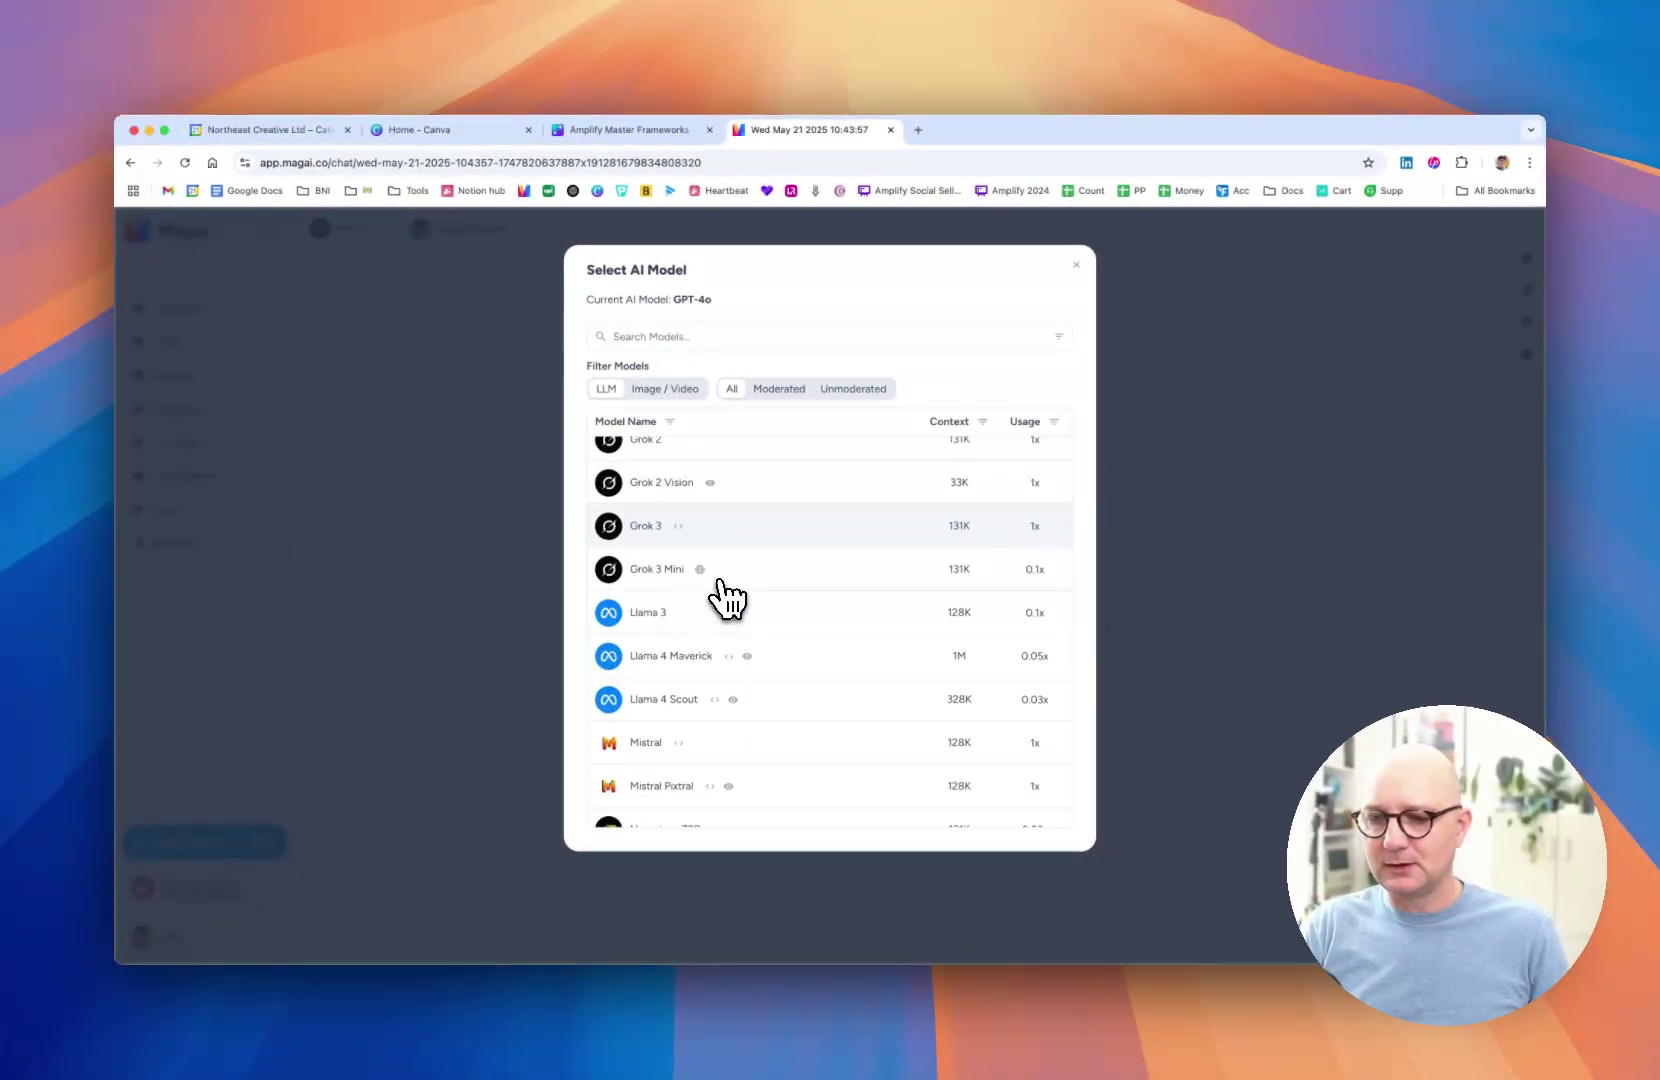
pyautogui.scroll(5, 727, 598)
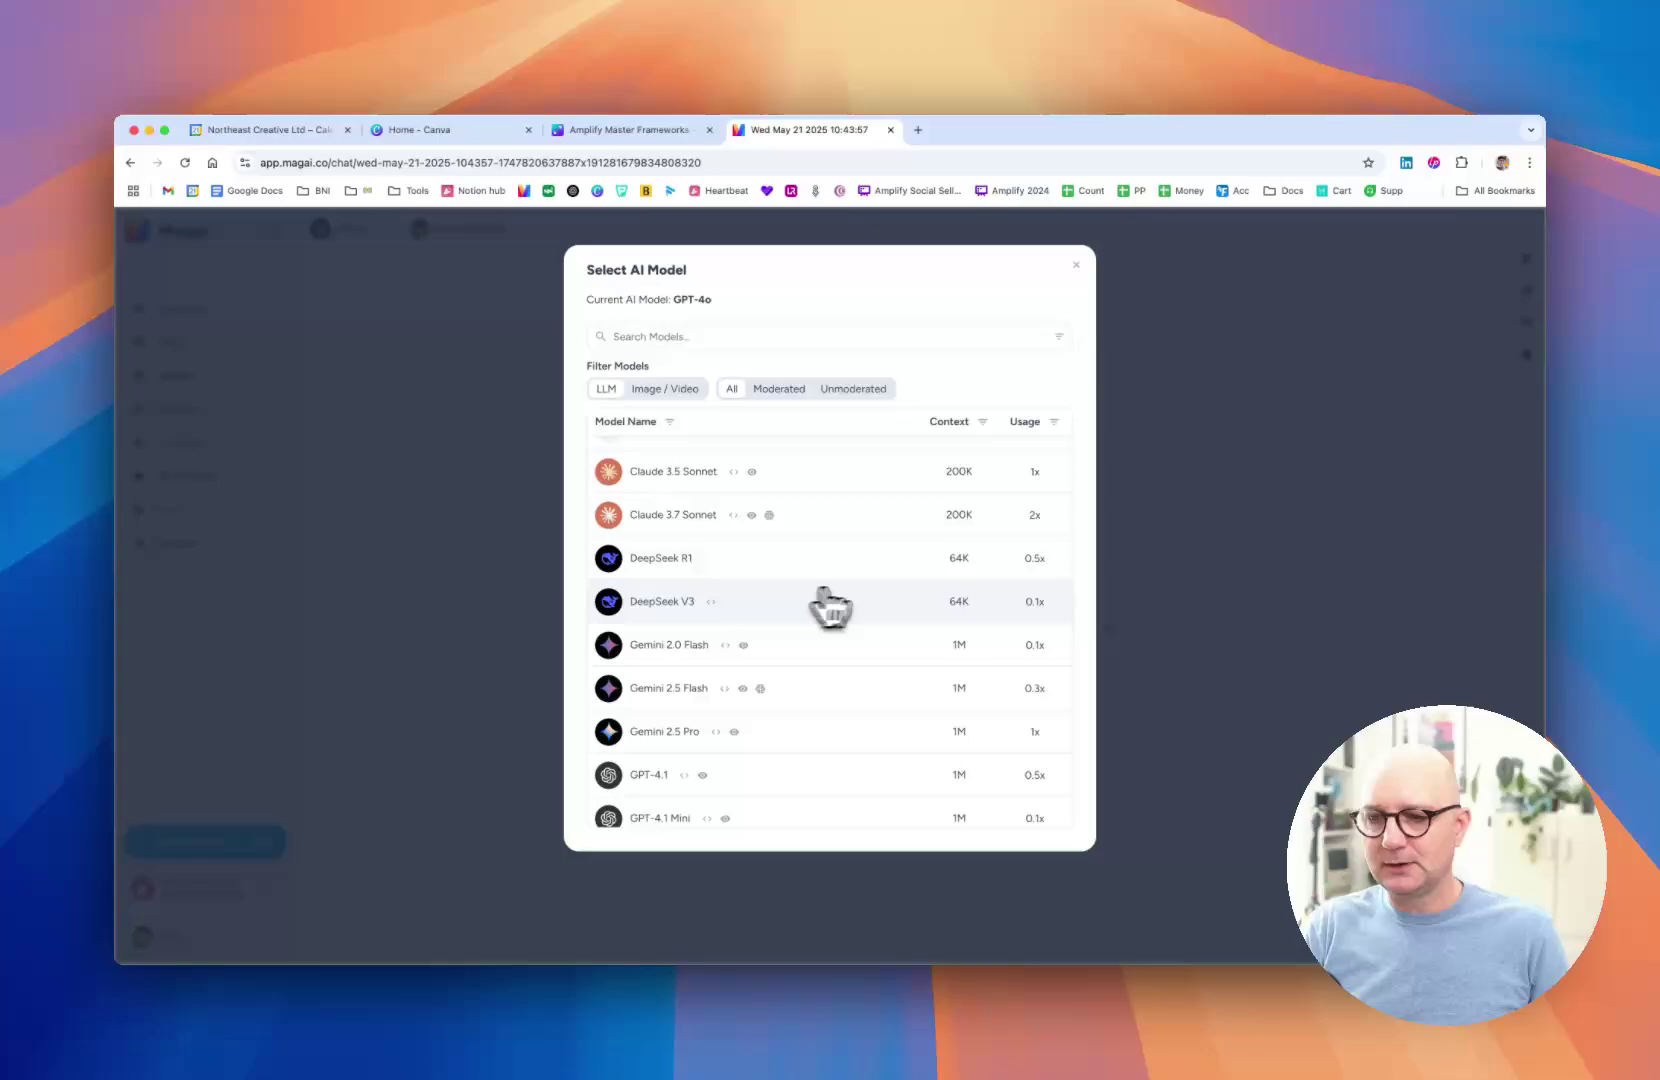
pyautogui.scroll(2, 690, 540)
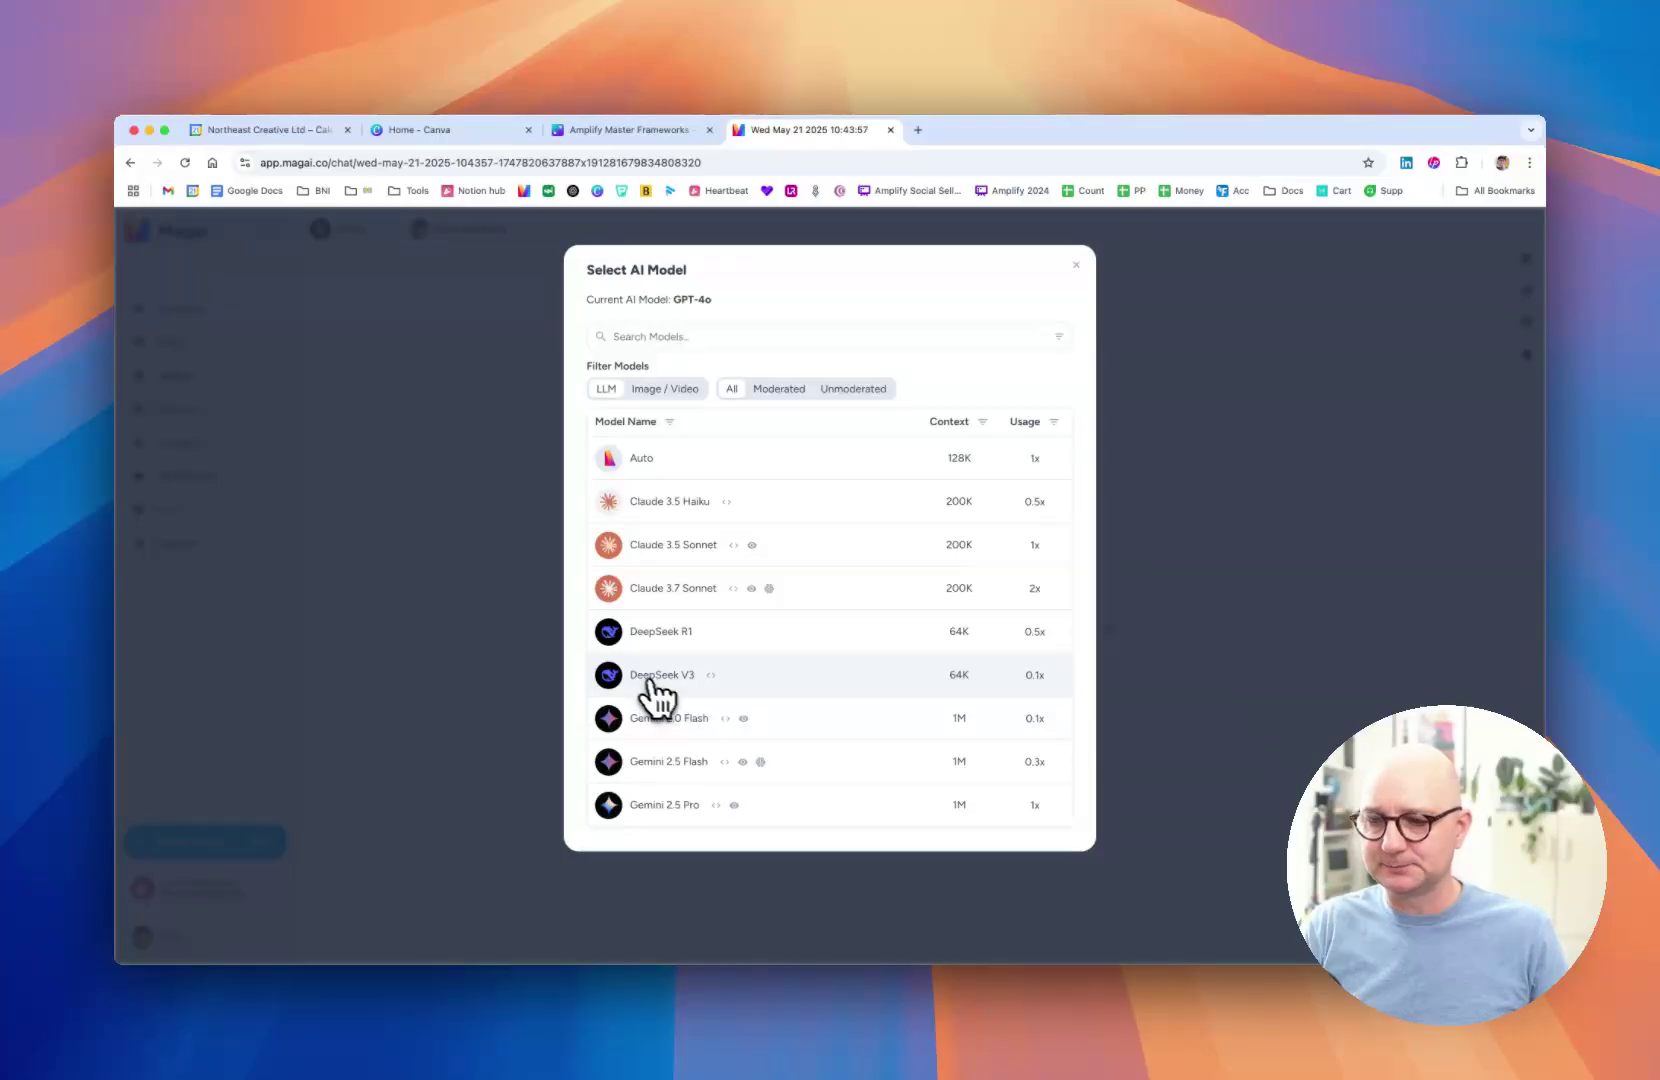
pyautogui.scroll(-5, 762, 700)
pyautogui.scroll(-10, 766, 700)
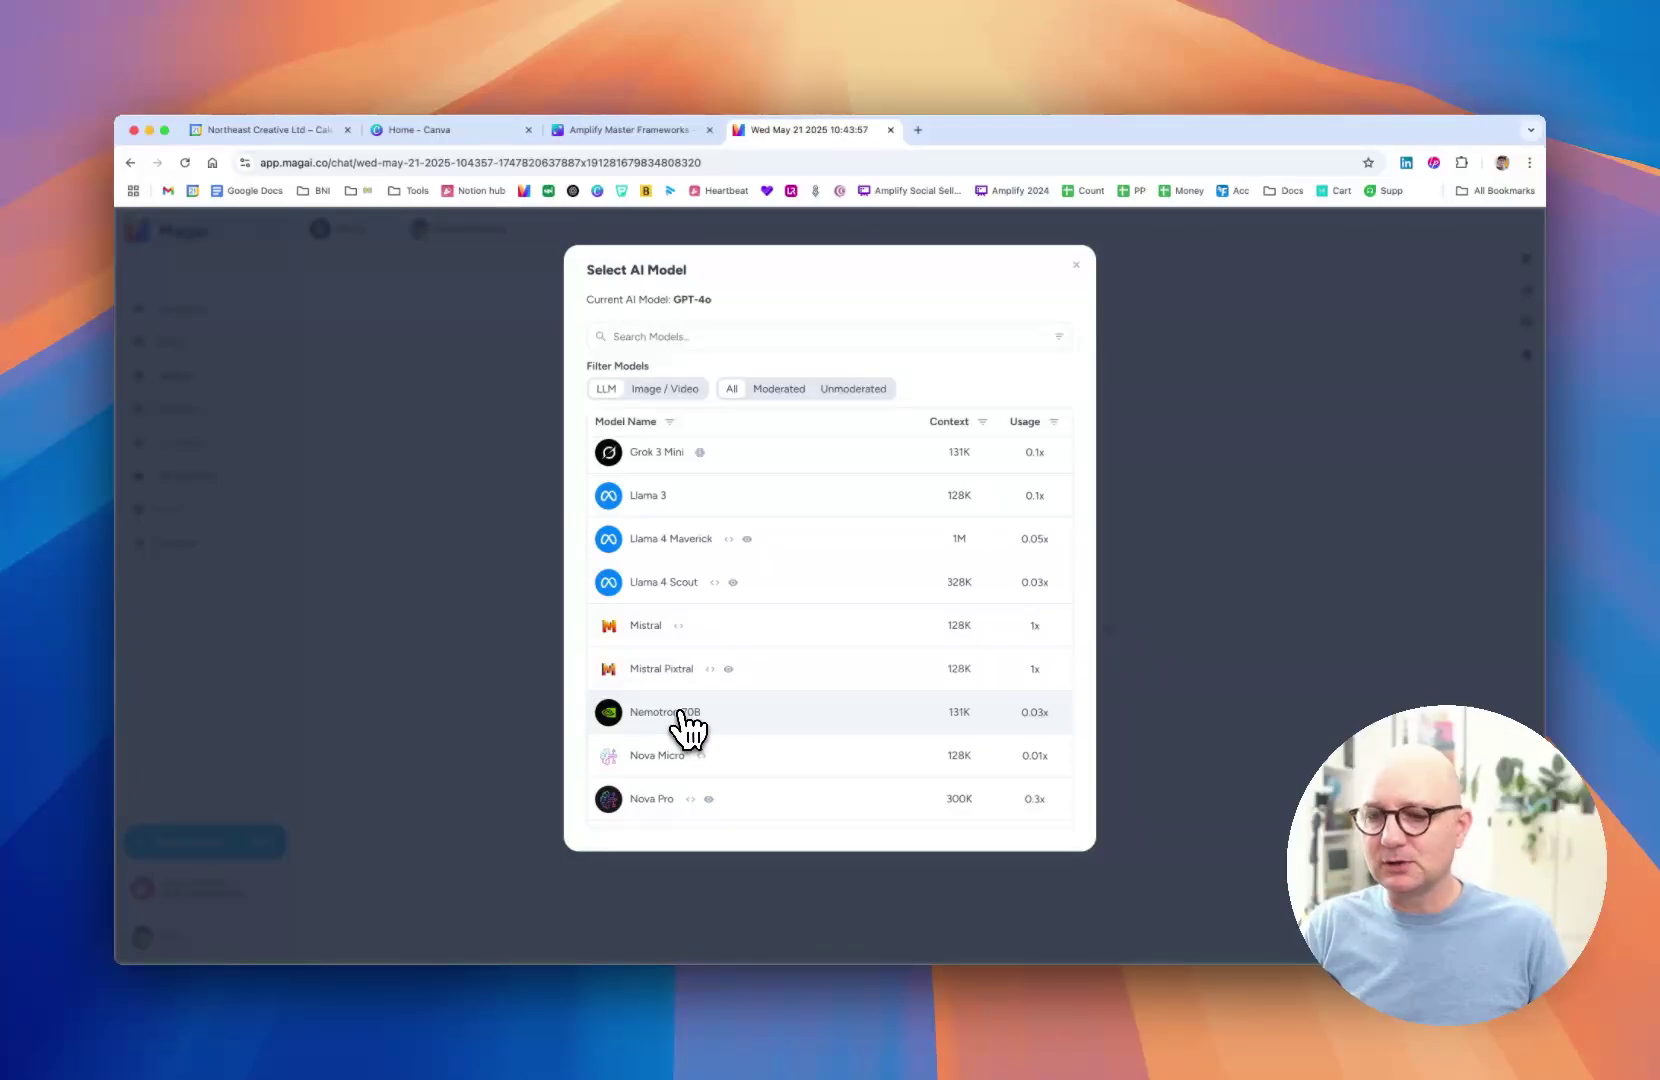
pyautogui.scroll(5, 682, 726)
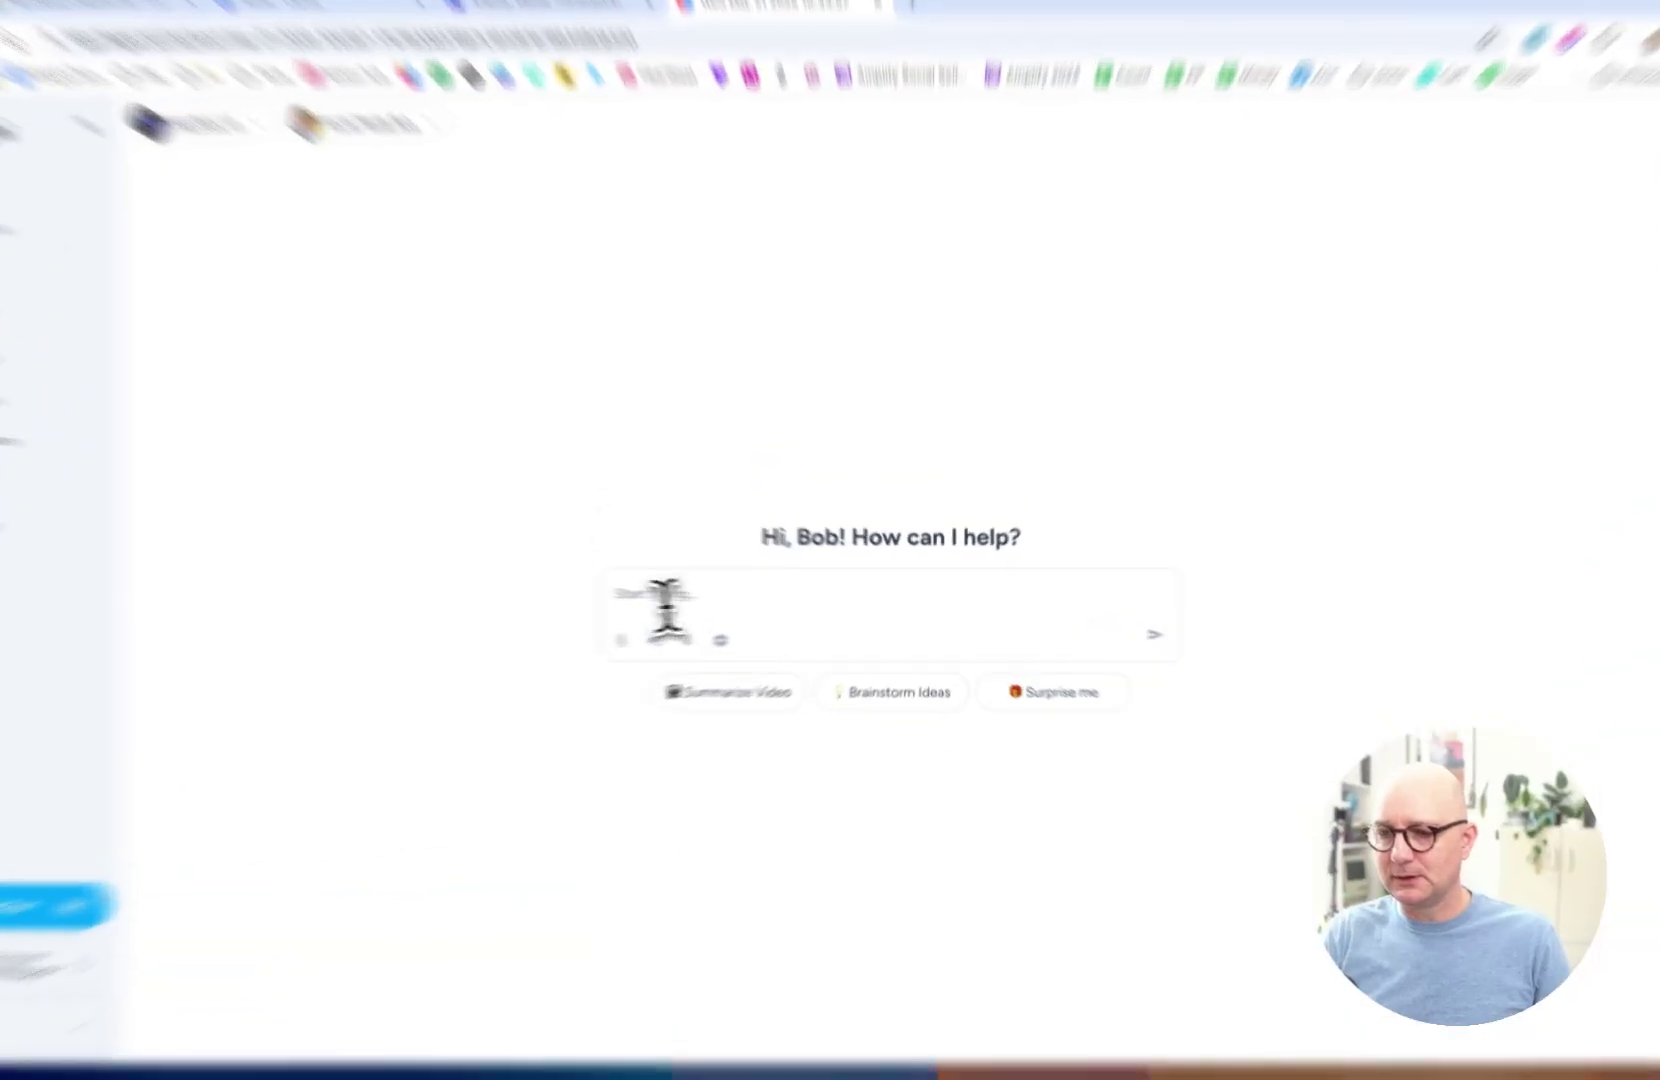
# - Type the prompt 'Write a post about best practise using AI to amplify your personal brand.'
pyautogui.click(800, 597)
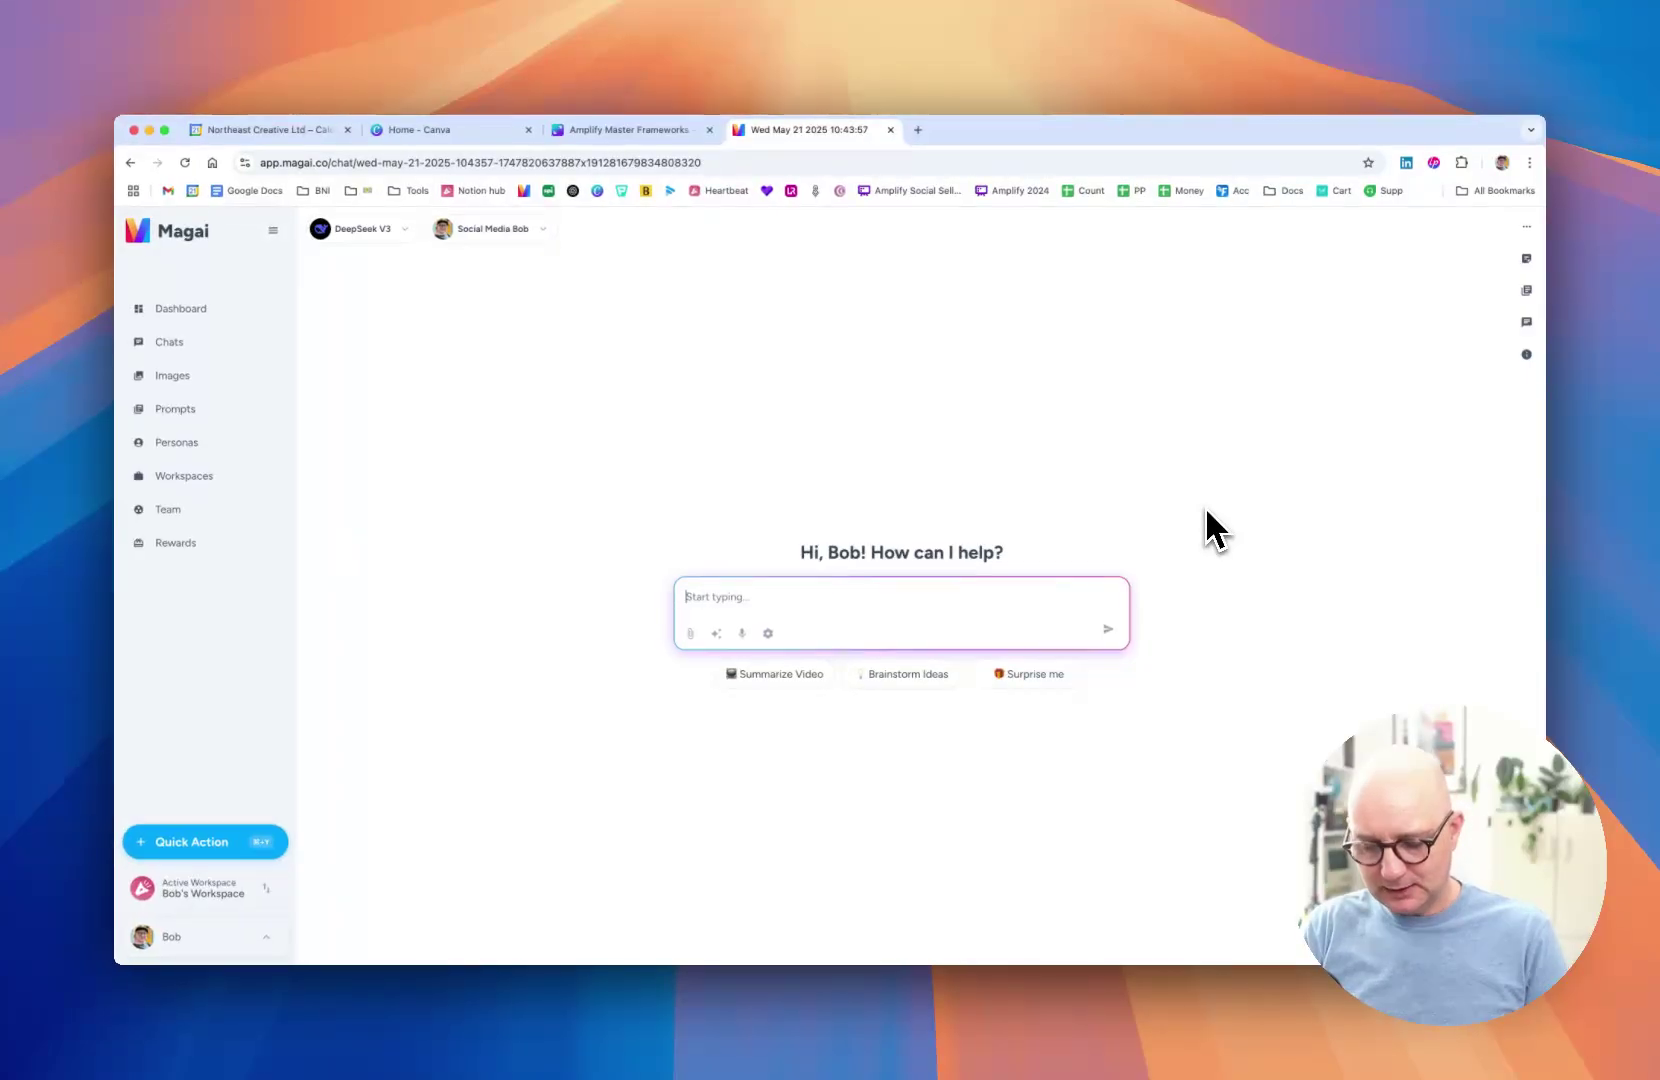
pyautogui.write('Wri')
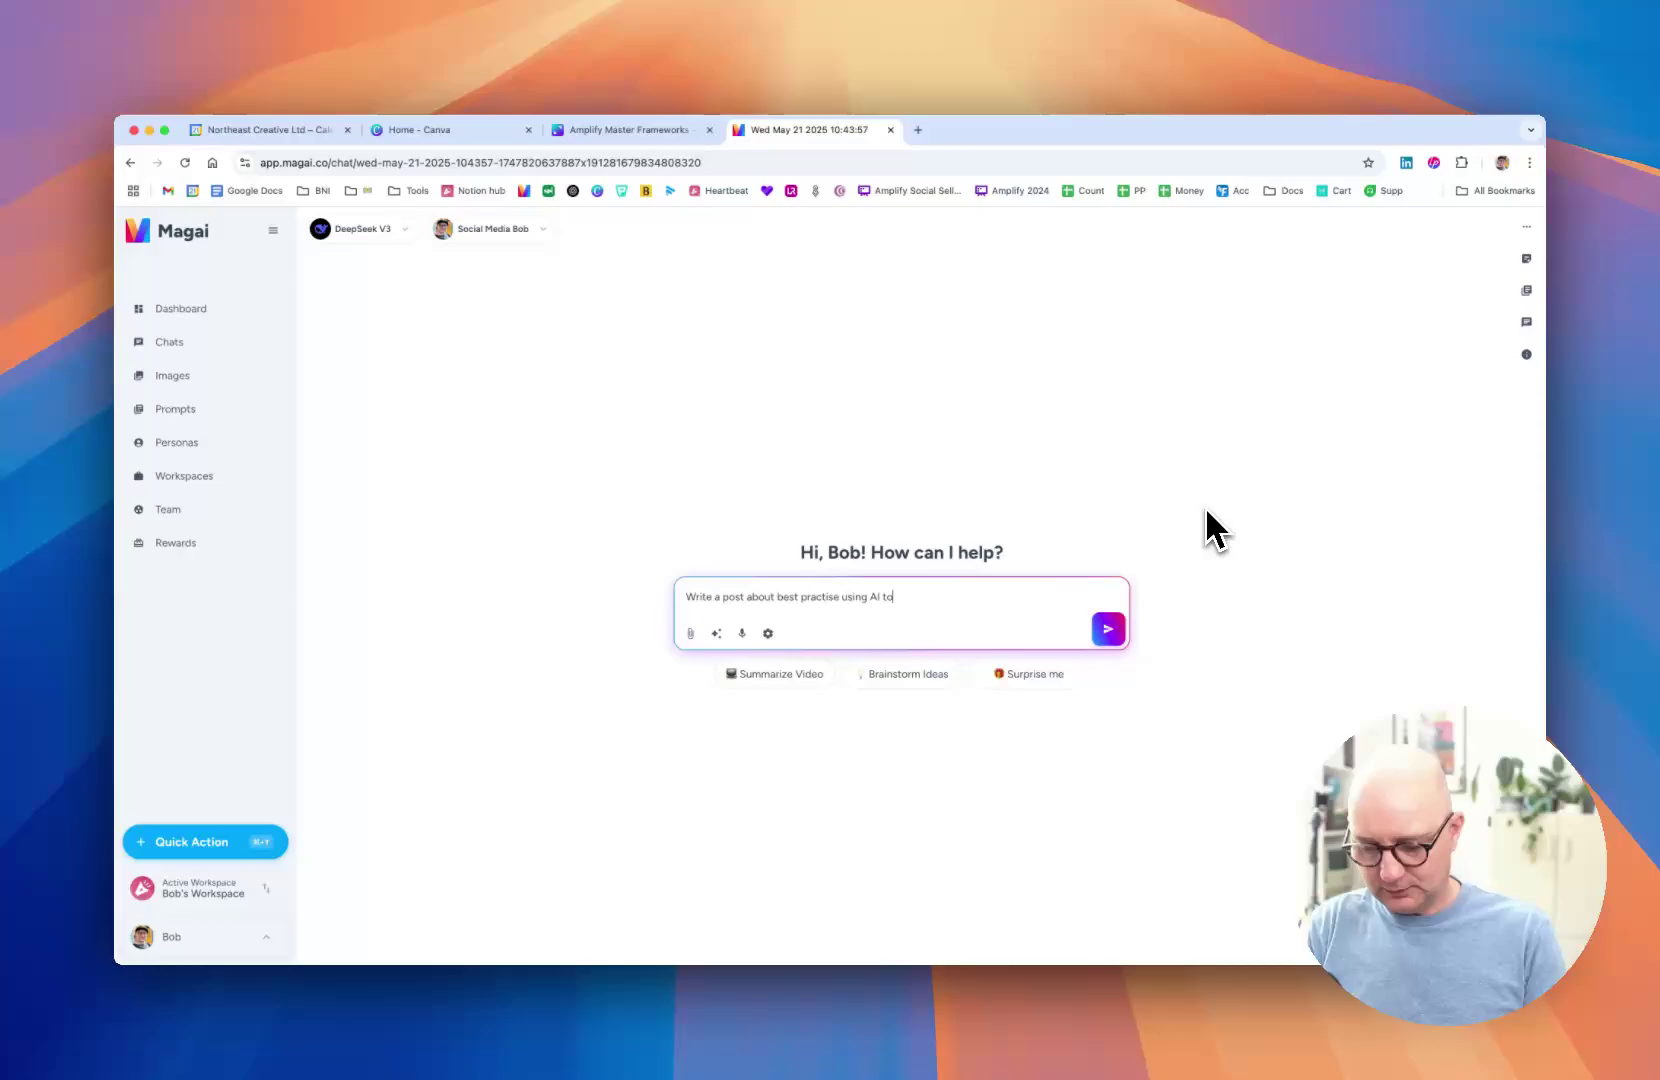
pyautogui.write('our ')
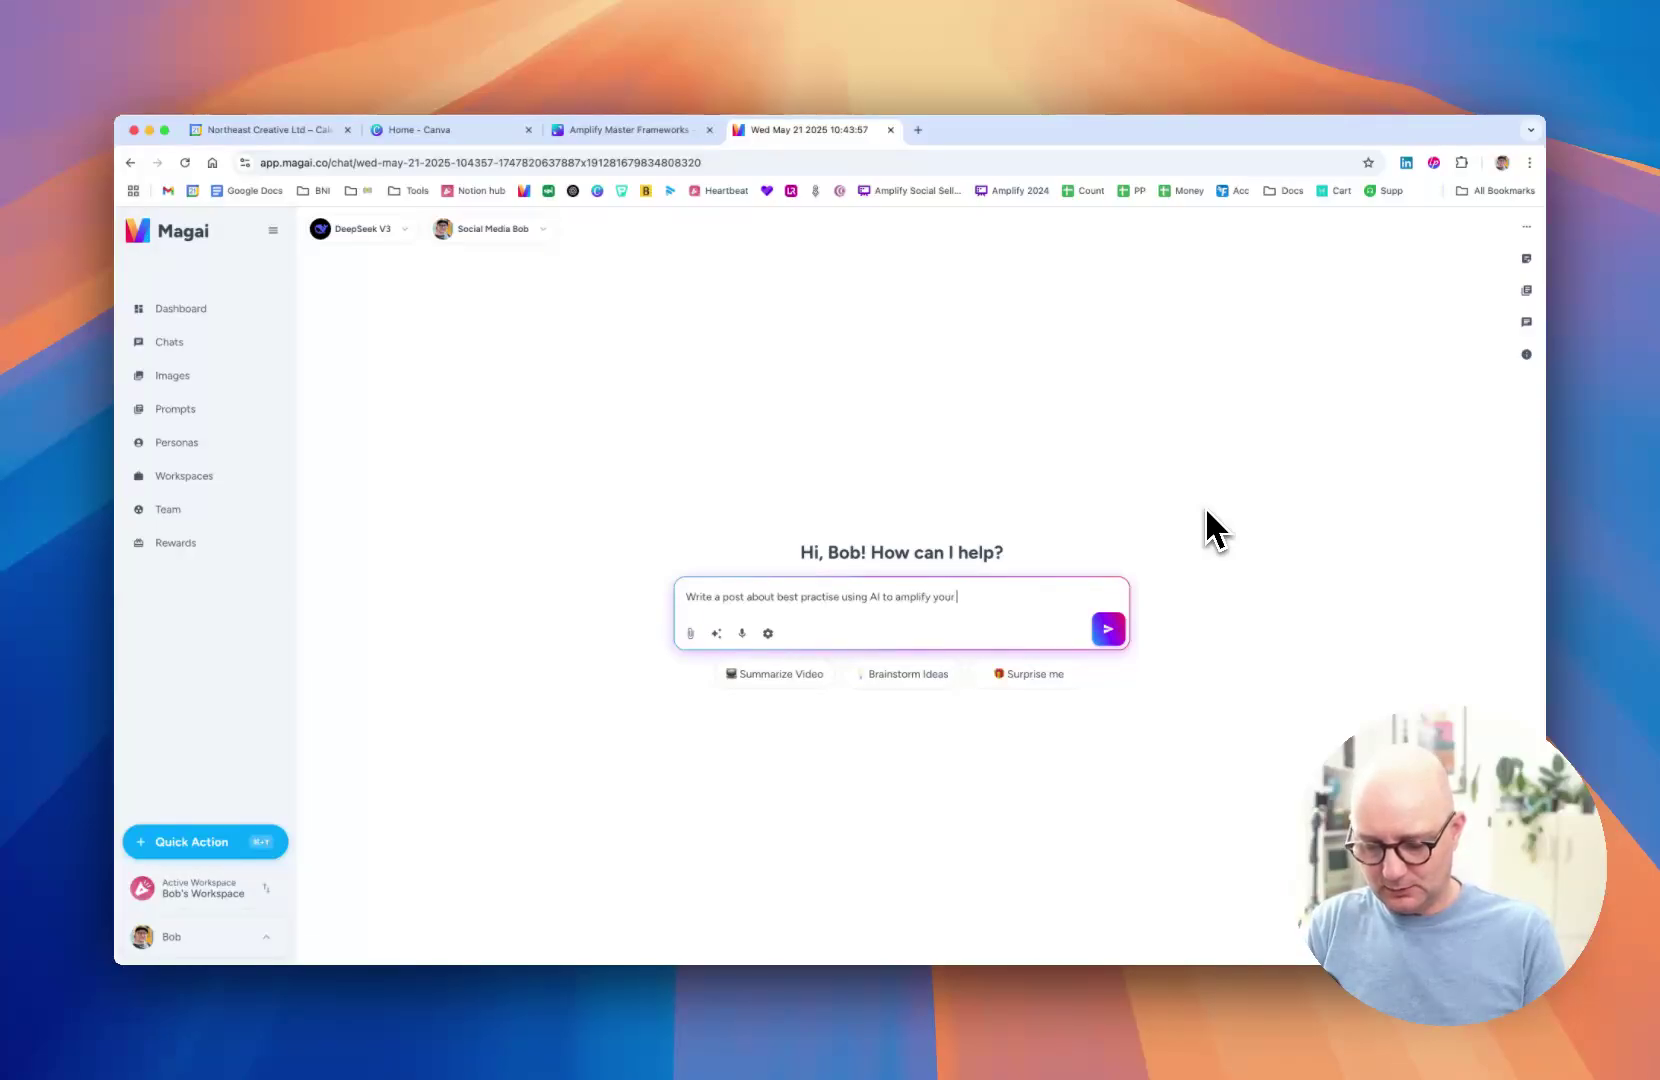
pyautogui.write('personal brand')
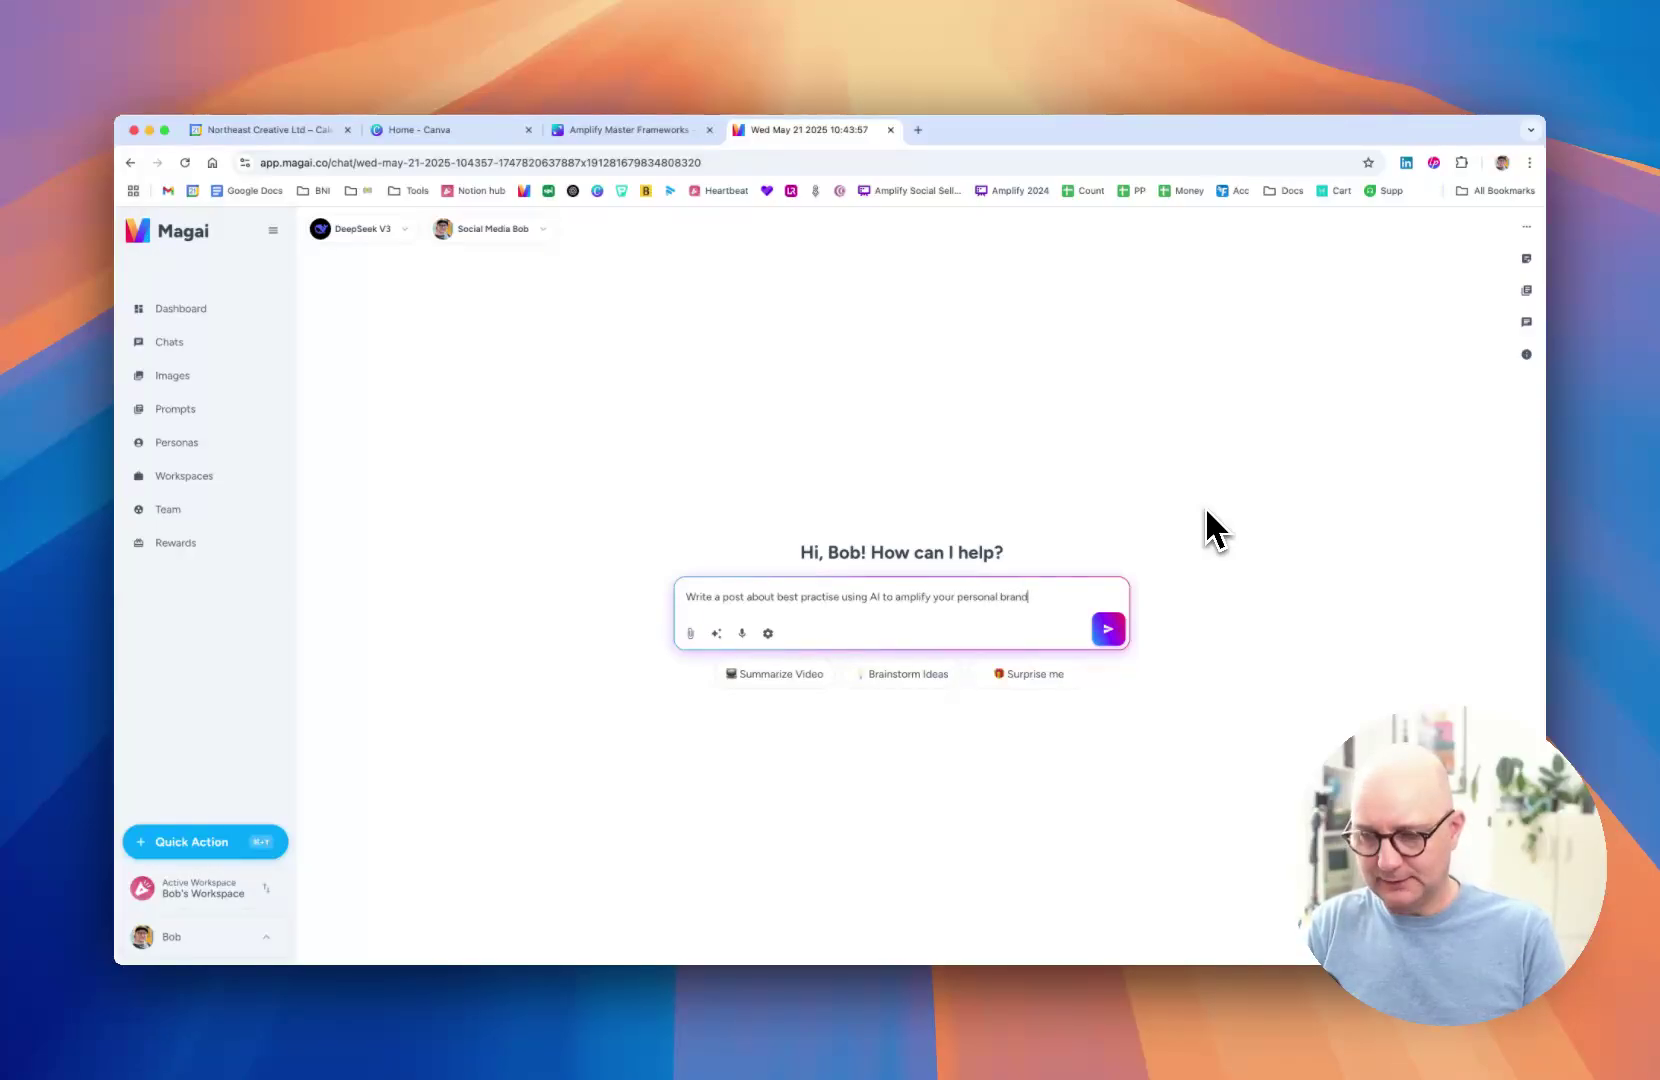
pyautogui.write('.')
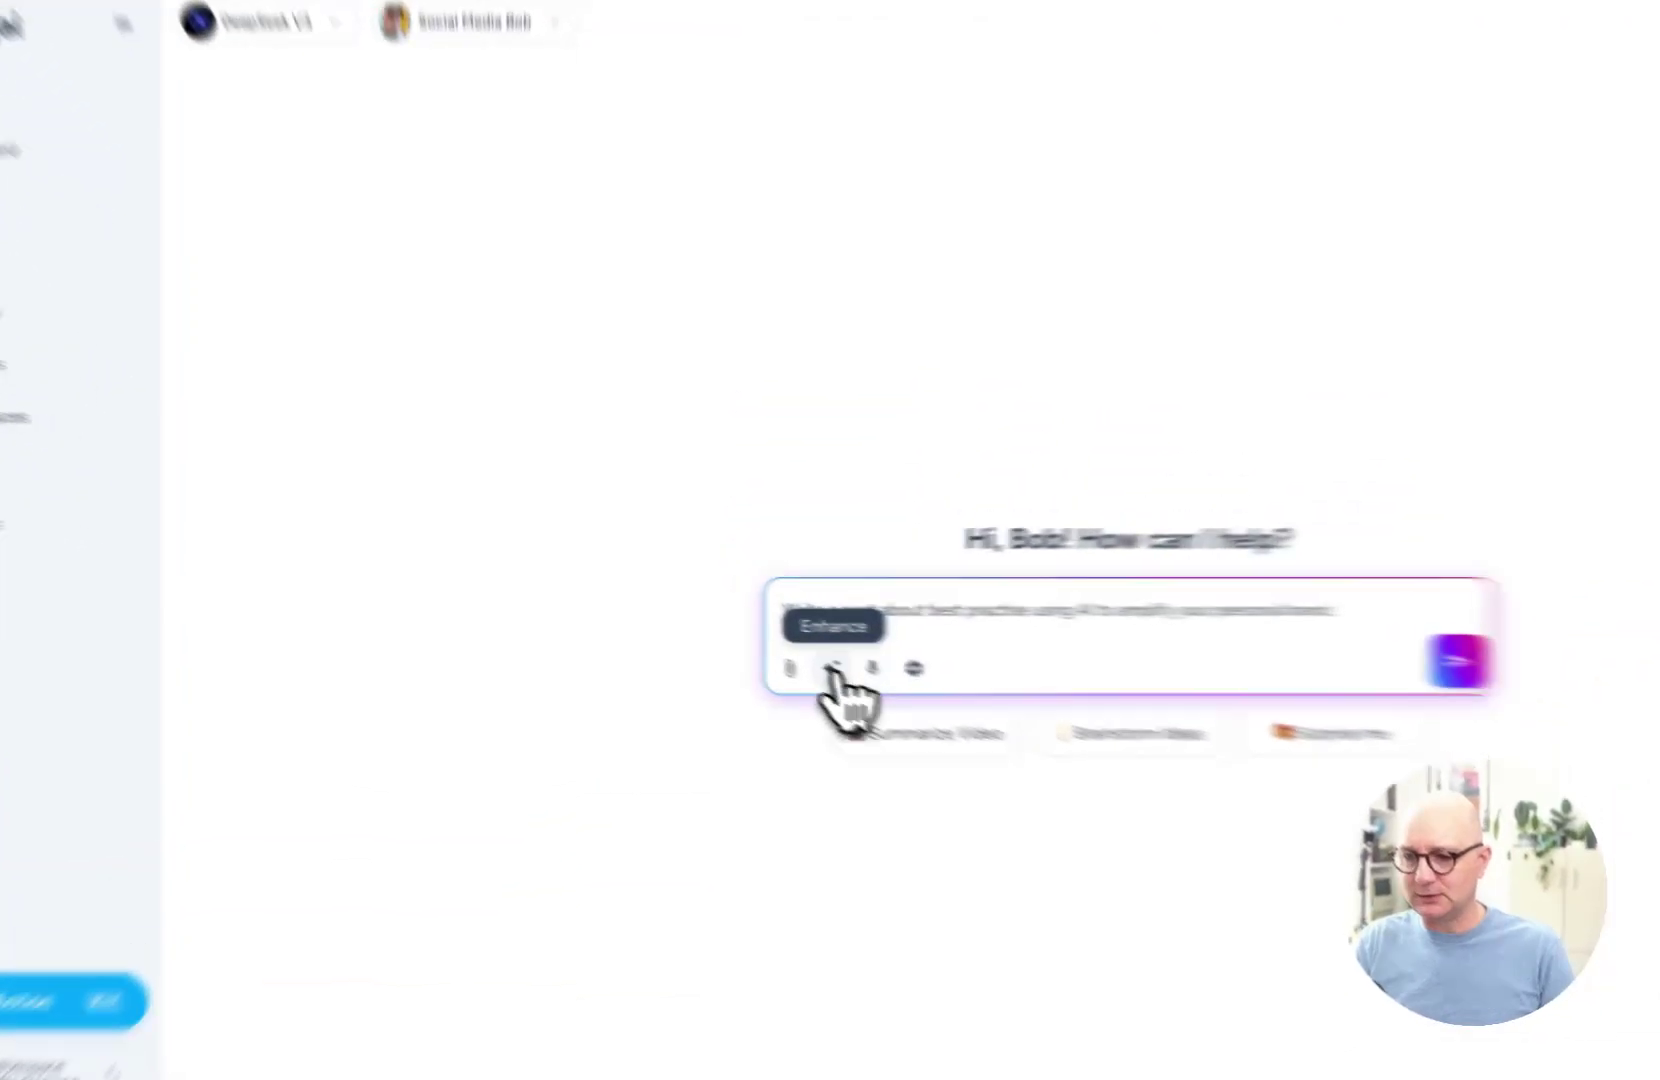
# - Enhance the prompt into a detailed brief with six numbered sections and tone guidance
pyautogui.click(717, 633)
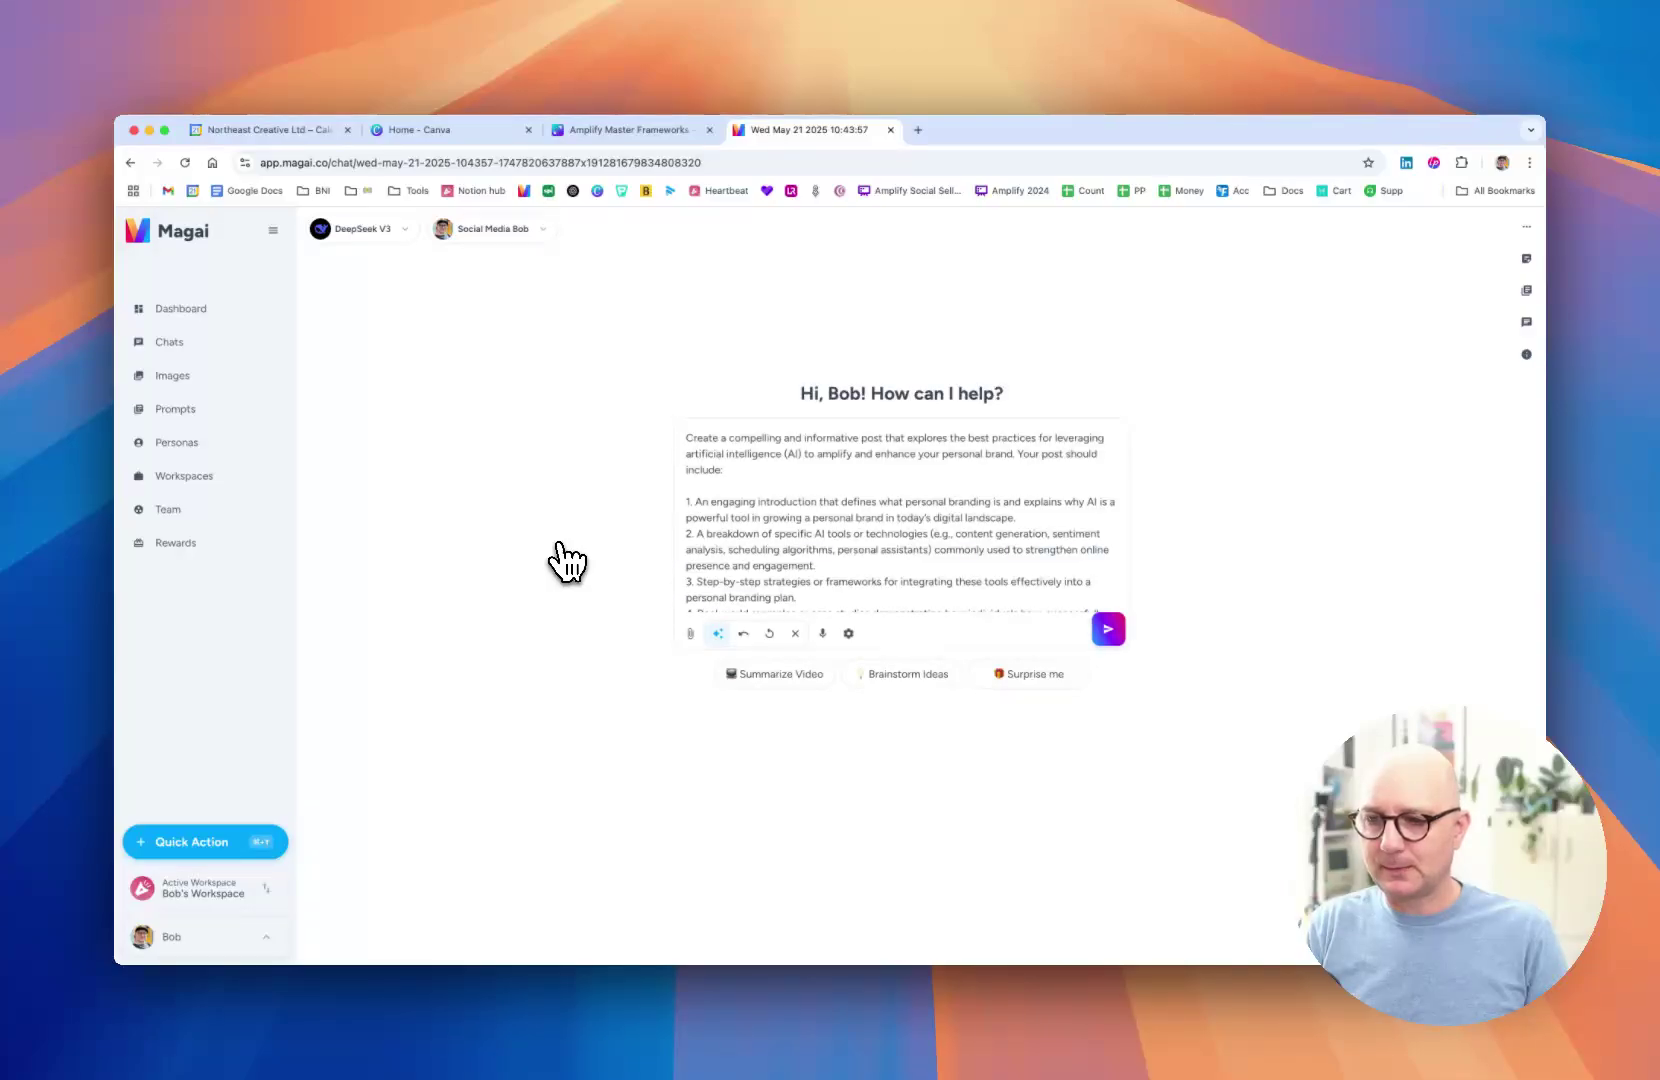
pyautogui.scroll(-2, 790, 500)
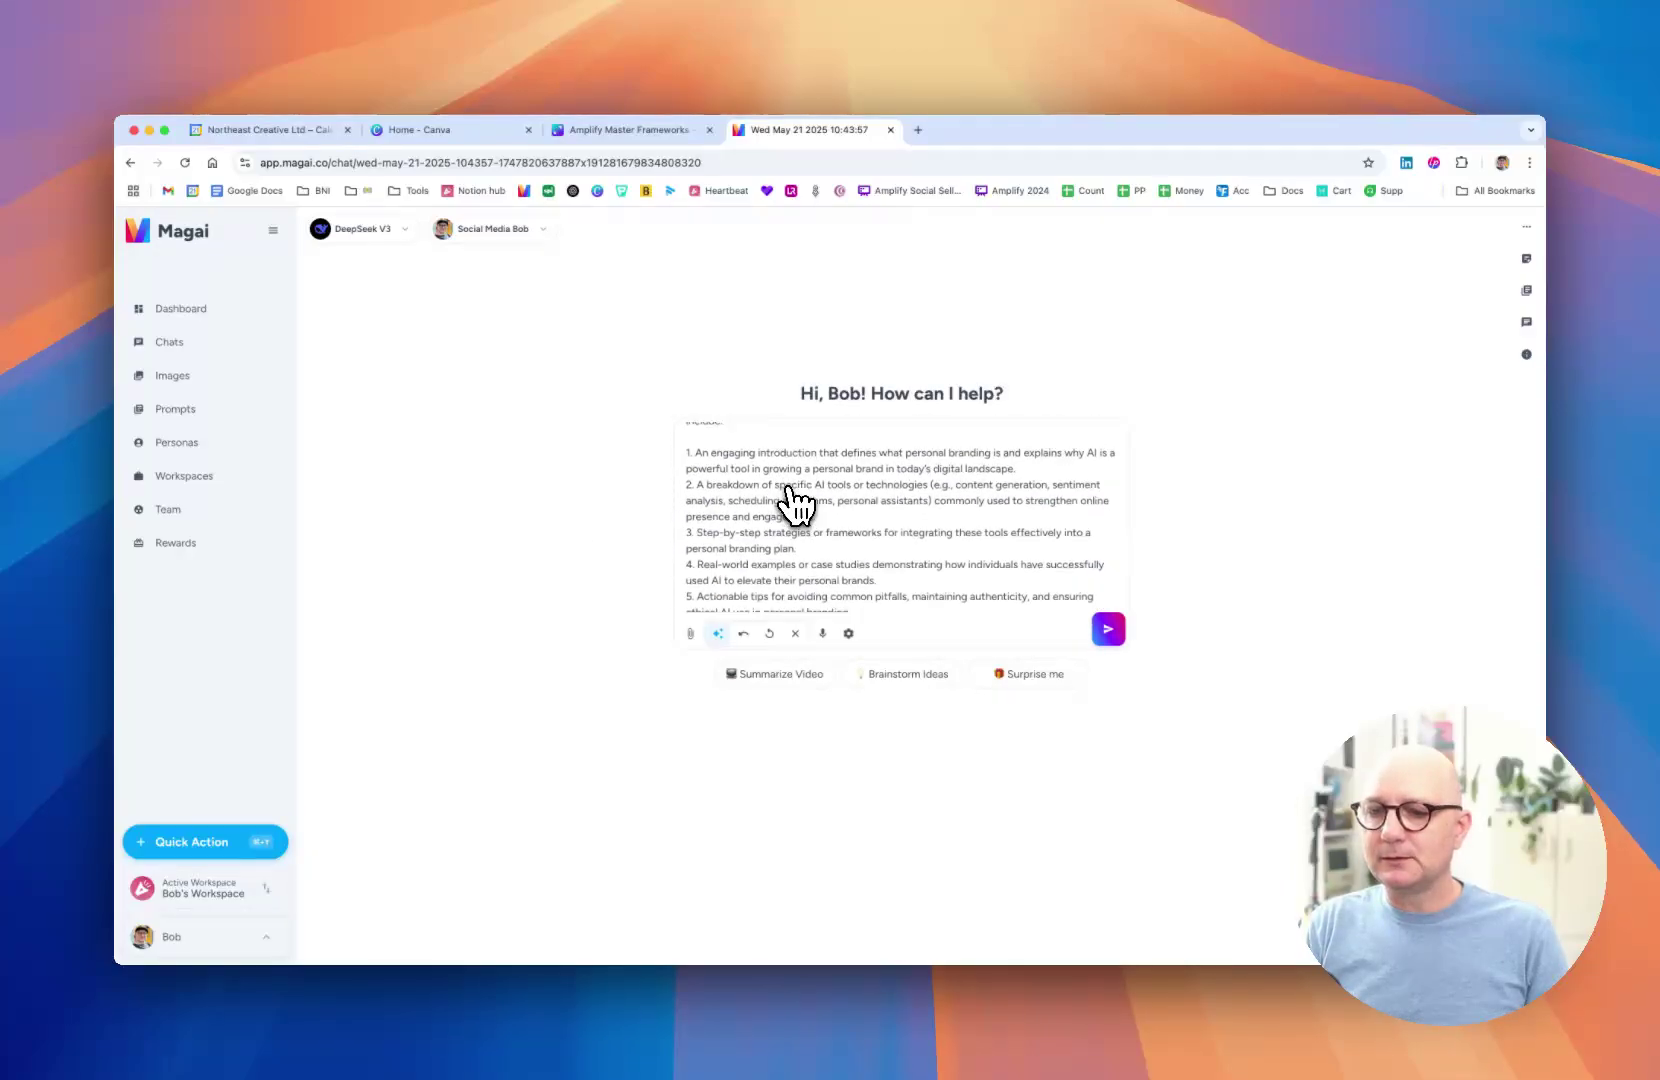
pyautogui.scroll(-3, 795, 505)
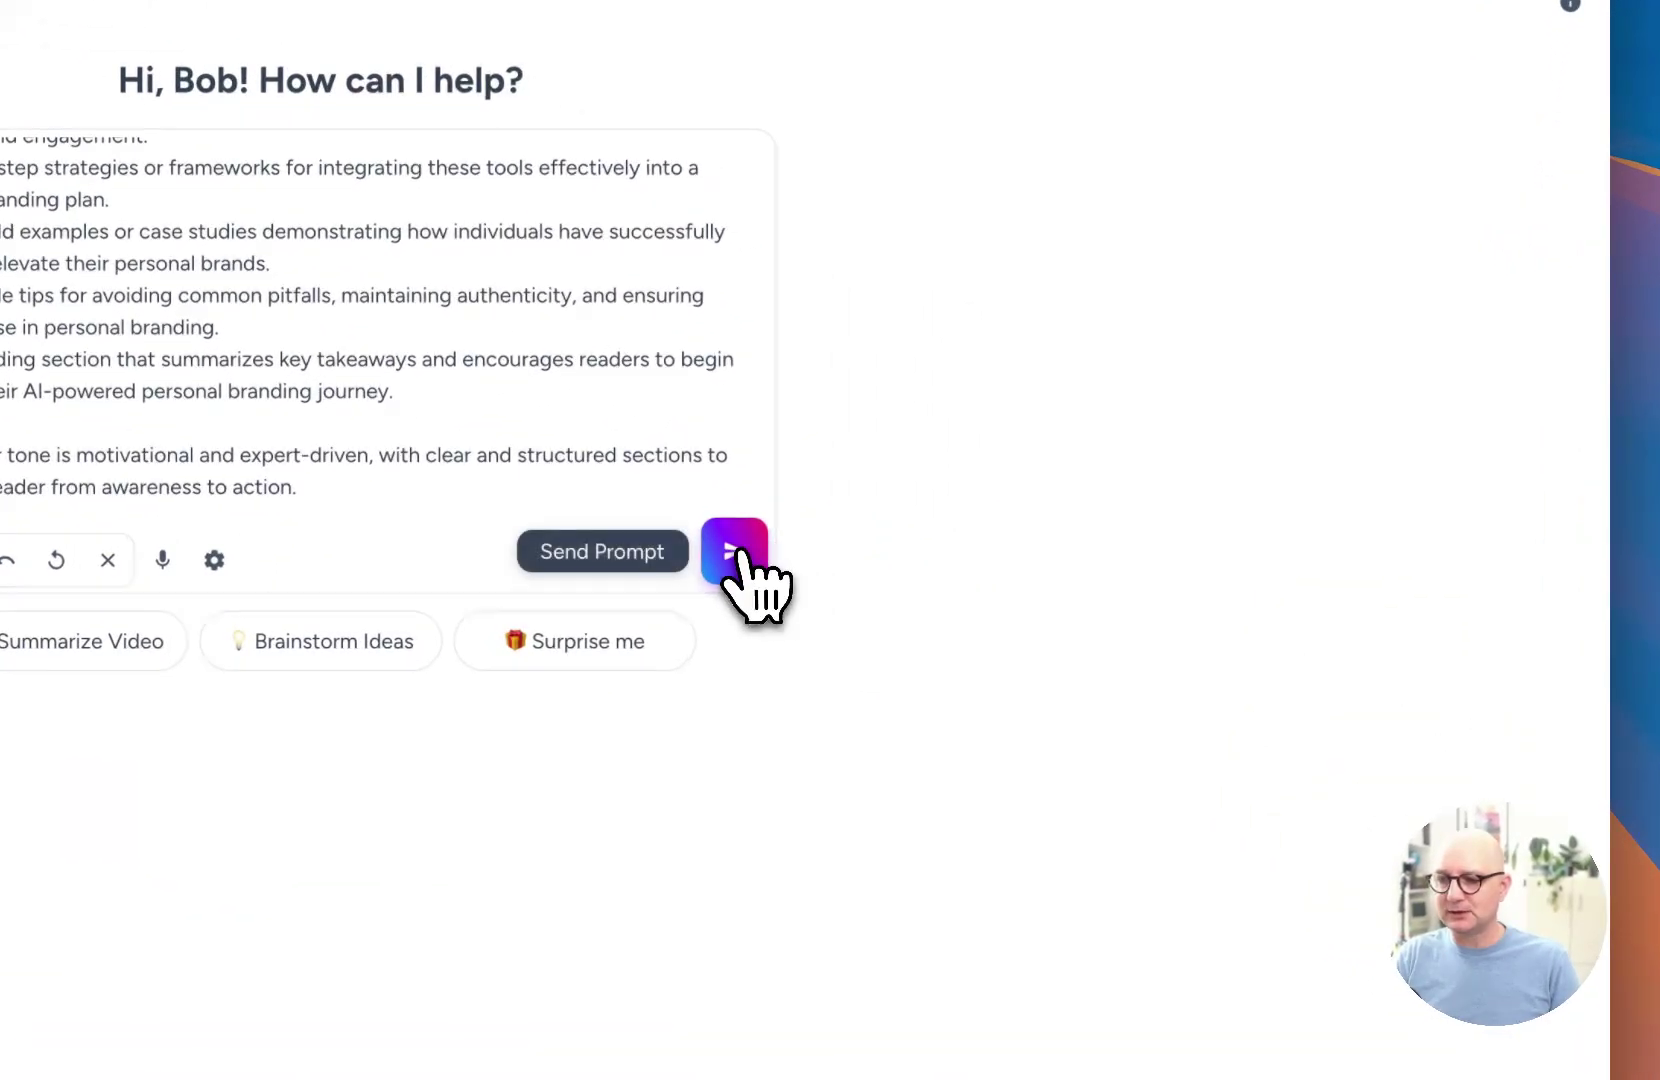
# - Send the enhanced brief to DeepSeek V3 and read the reply down to Key Takeaways
pyautogui.click(1108, 628)
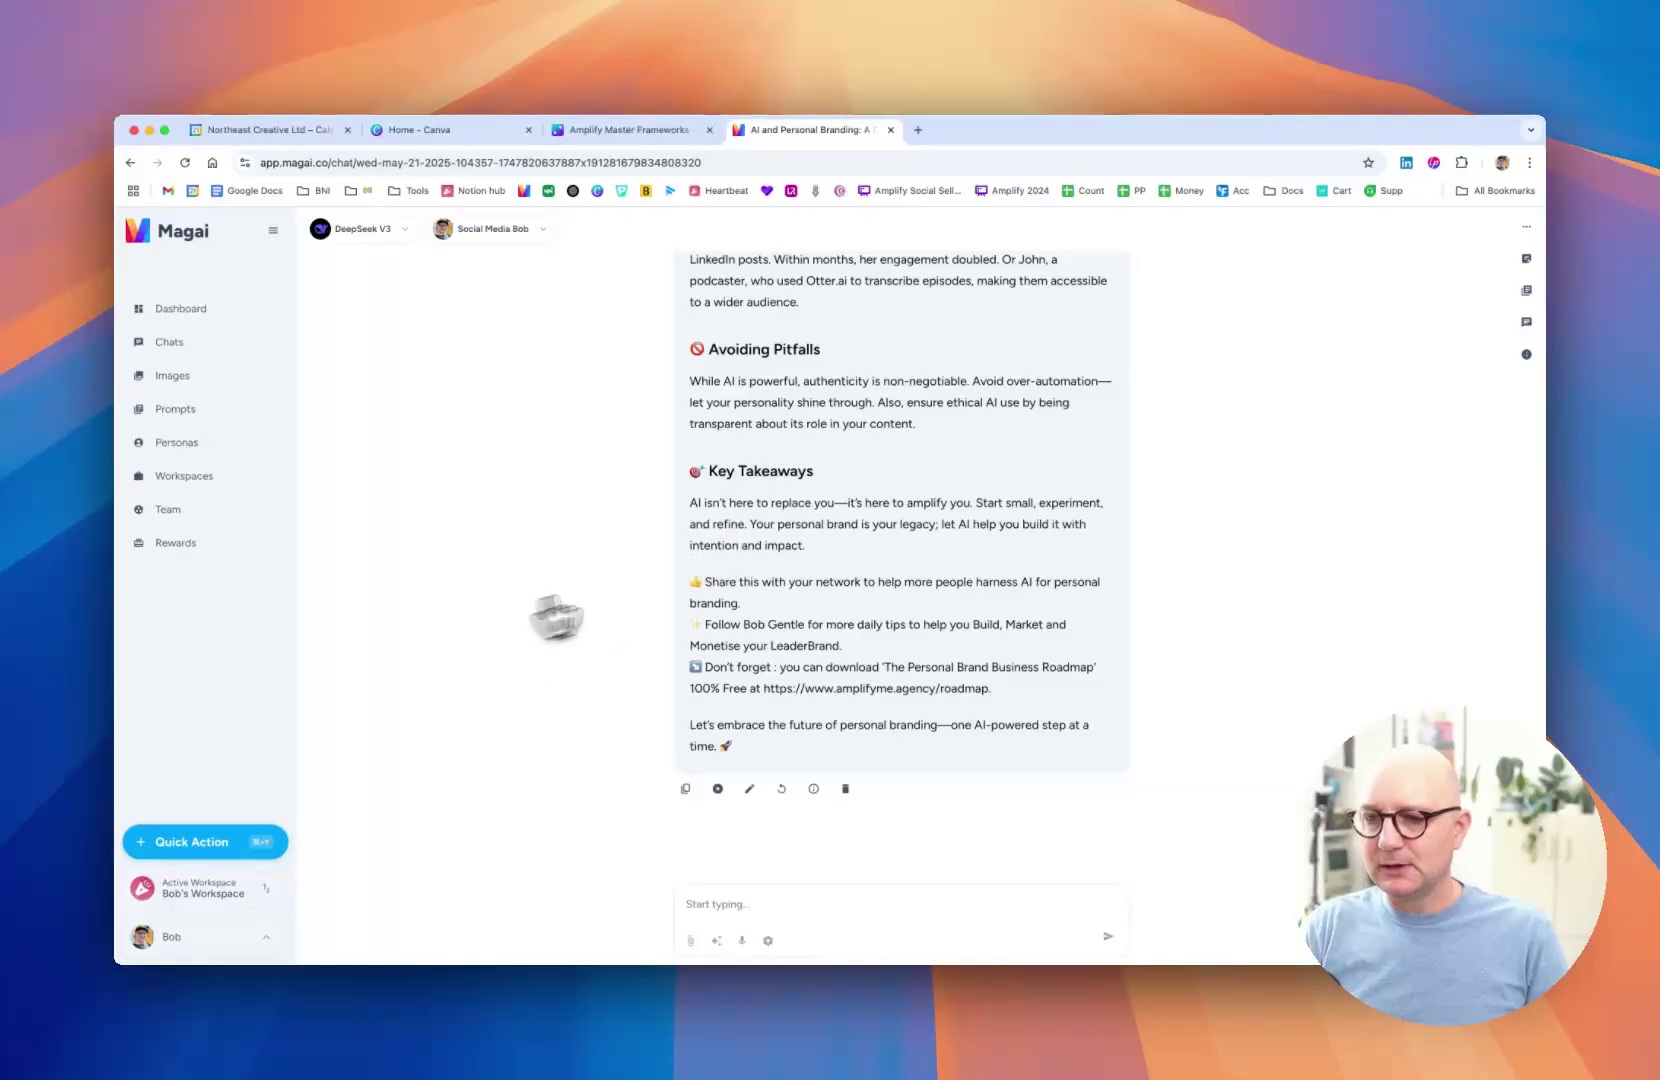
pyautogui.scroll(5, 800, 525)
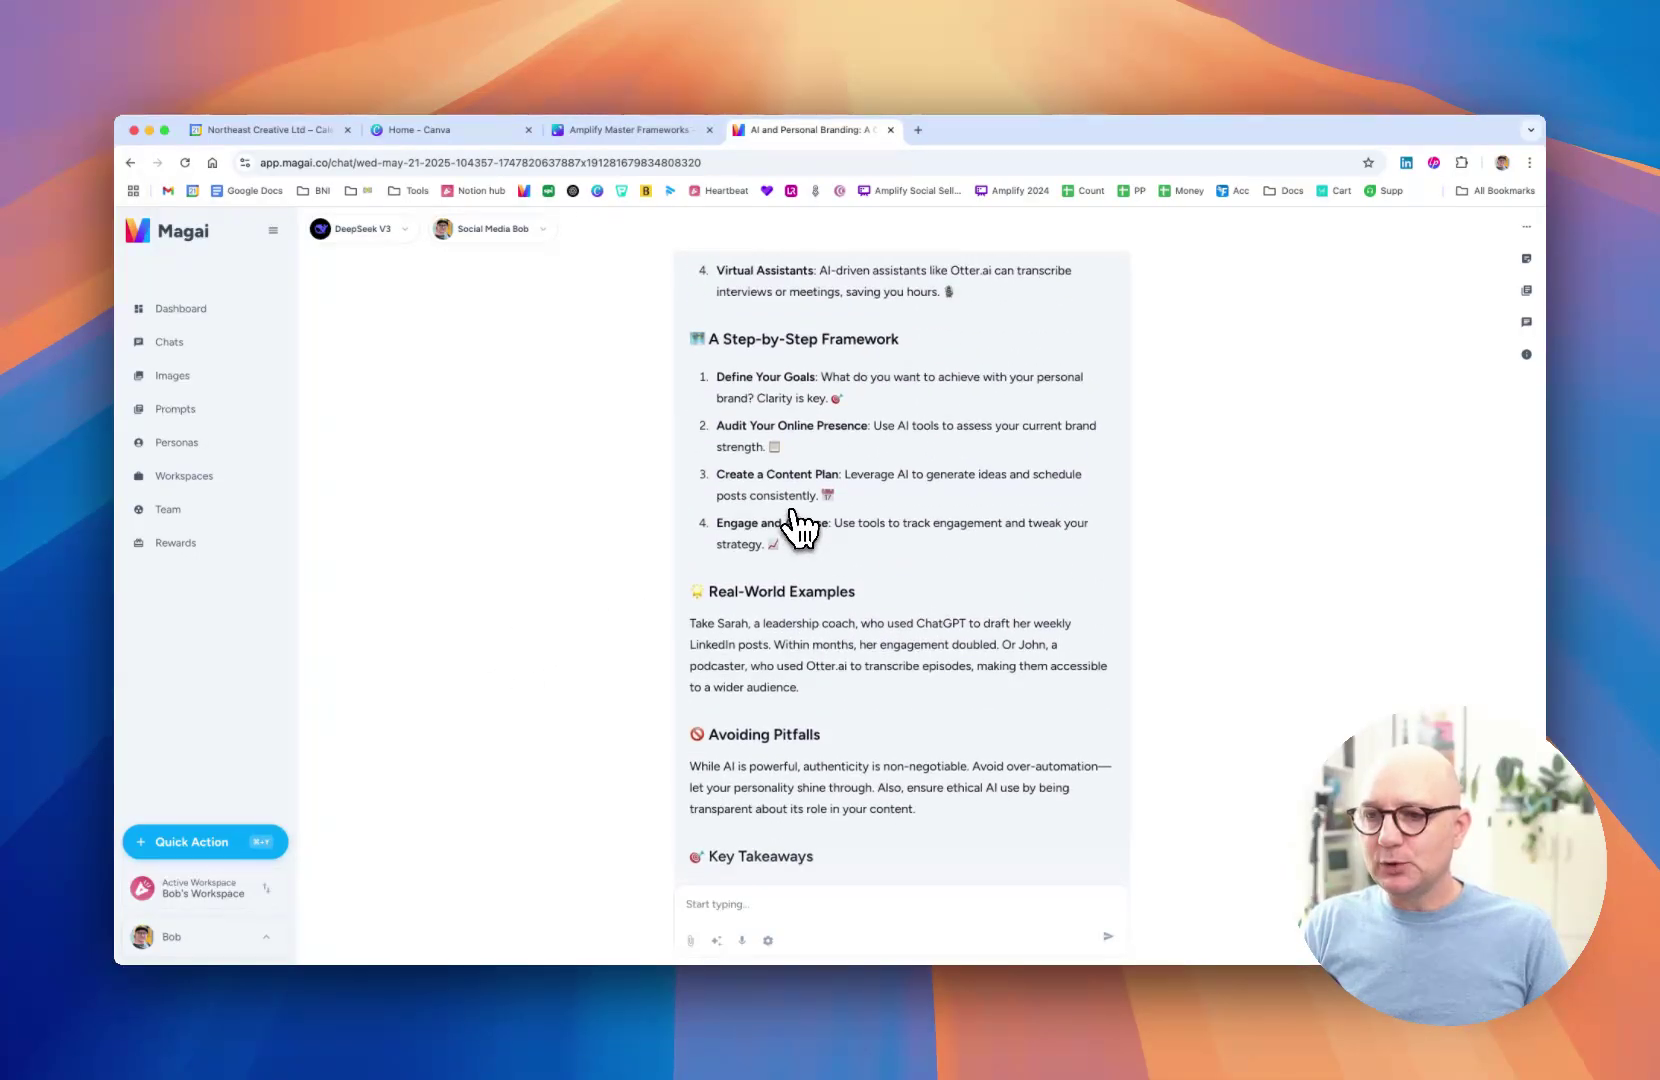
pyautogui.scroll(5, 800, 527)
pyautogui.scroll(-10, 790, 527)
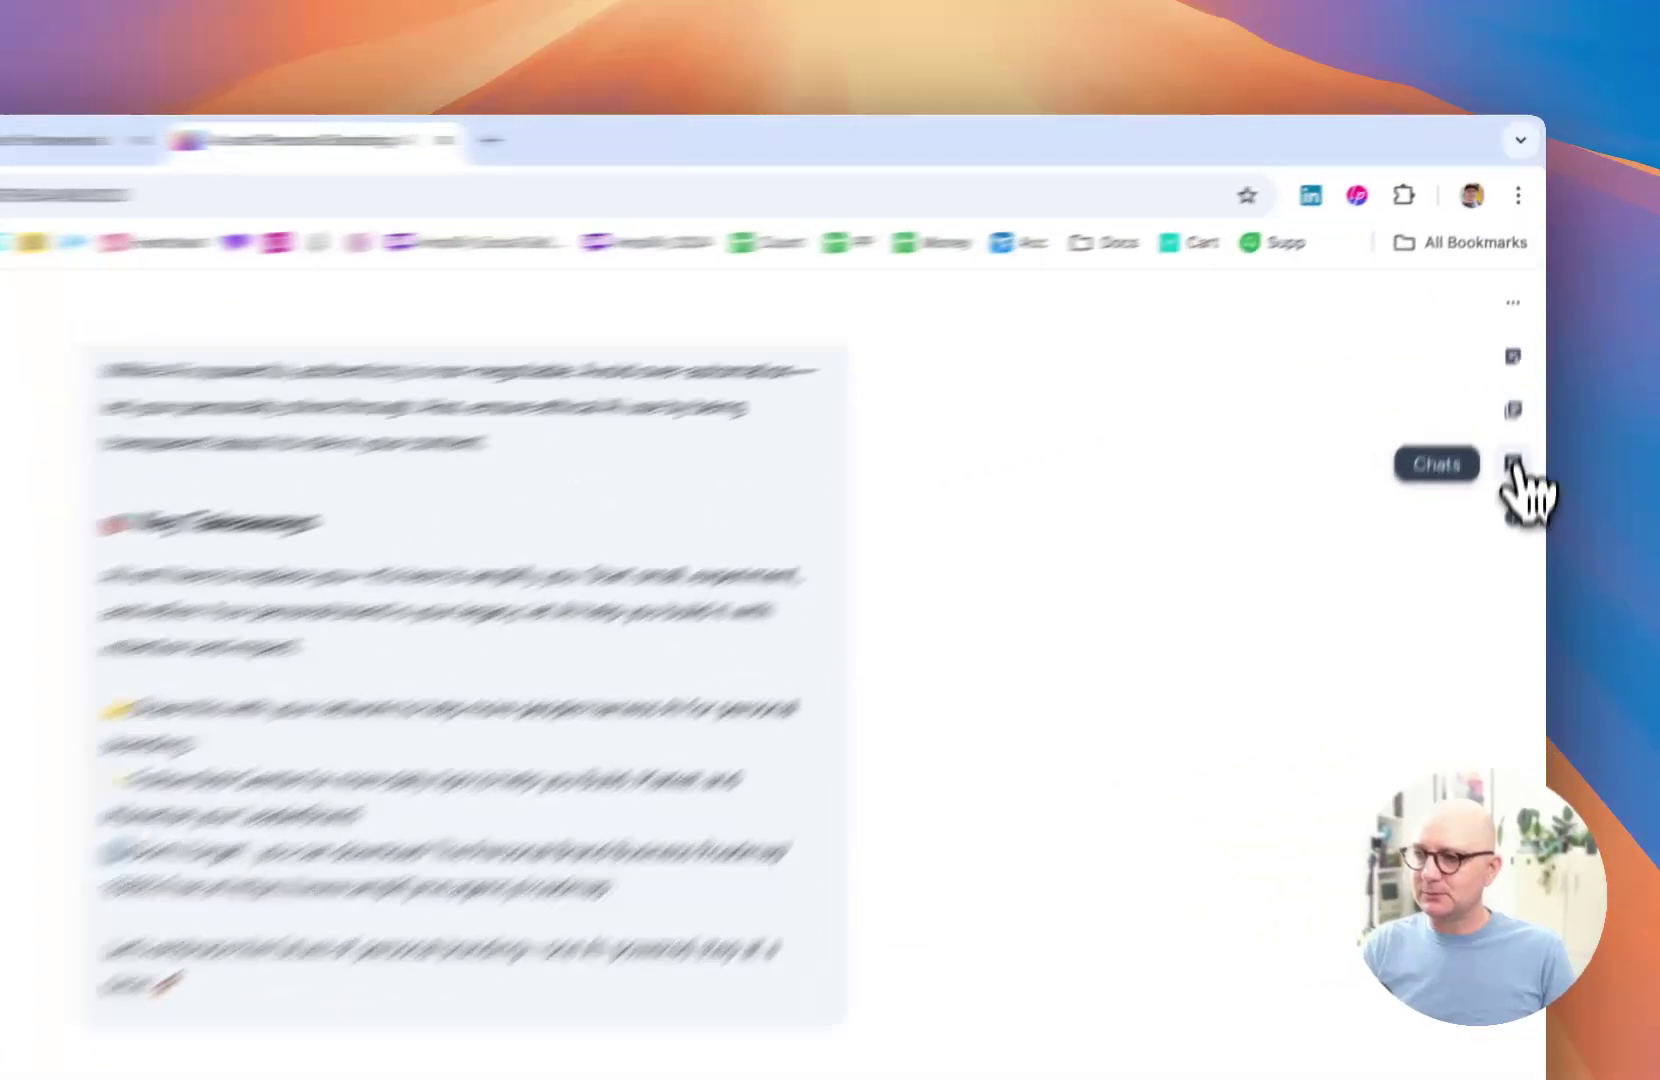
# - Show the Saved Prompts panel, listing prompts like Podcast Show Notes and SERVE, beside the chat
pyautogui.click(1526, 322)
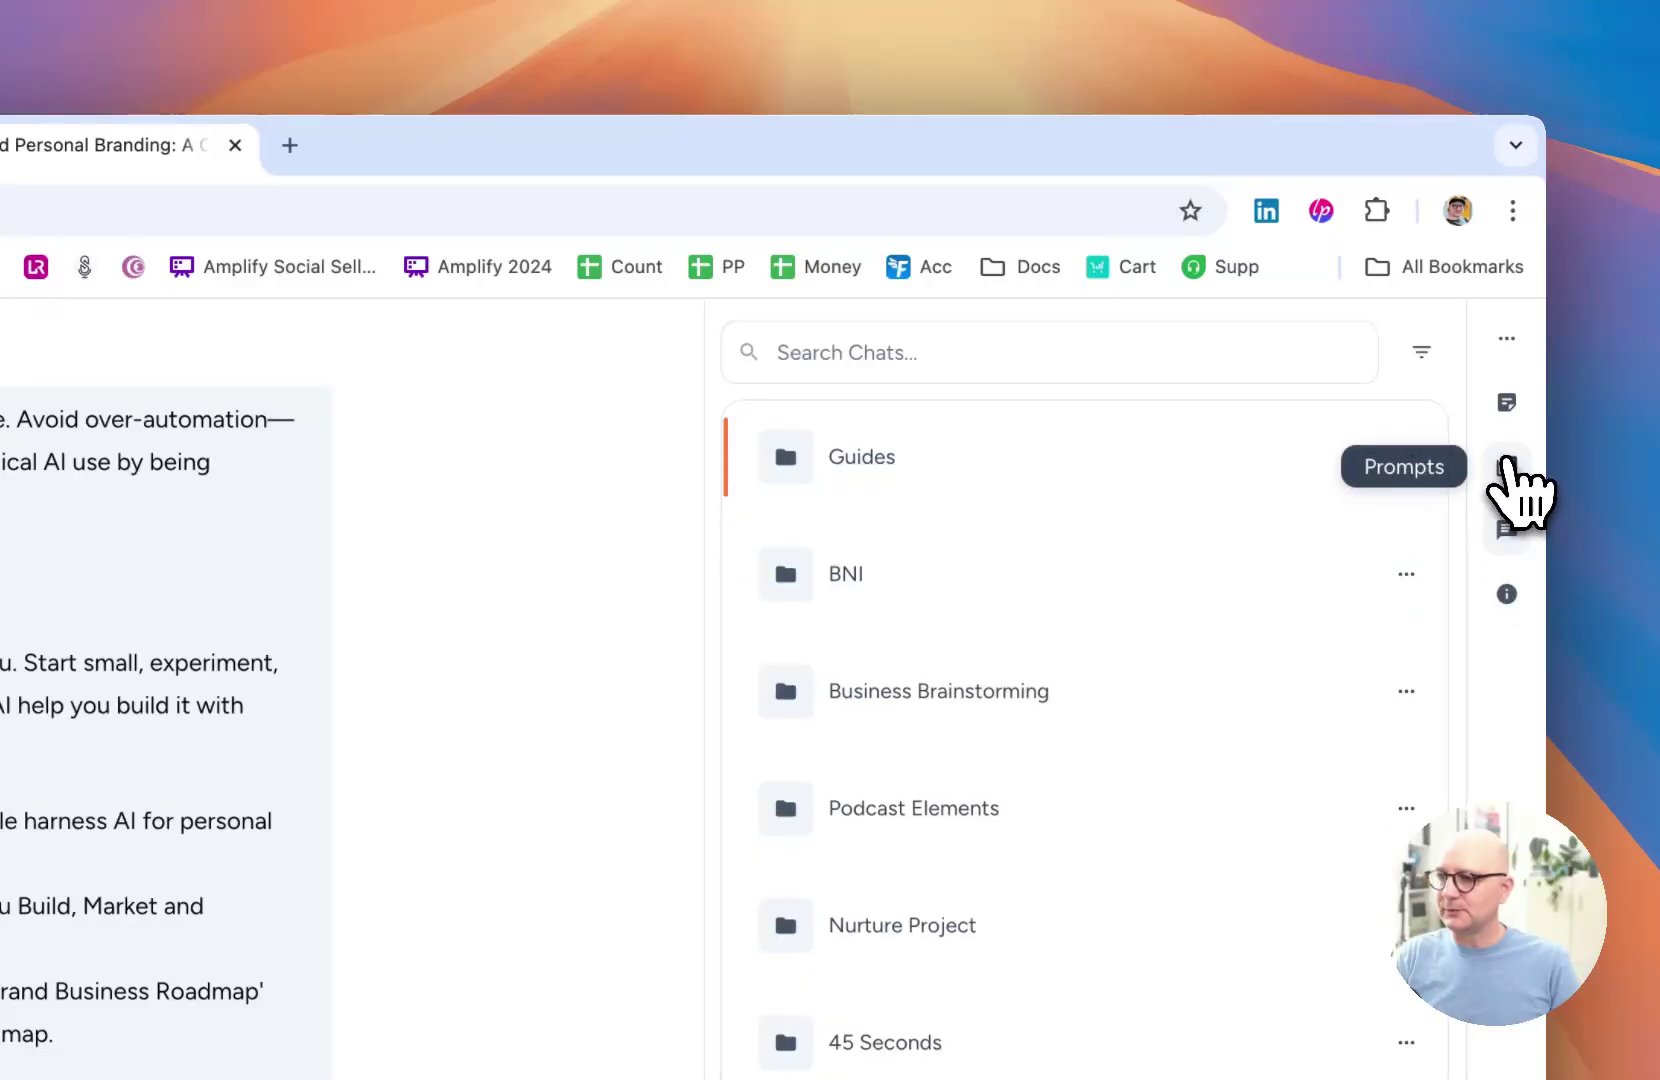
pyautogui.click(1507, 467)
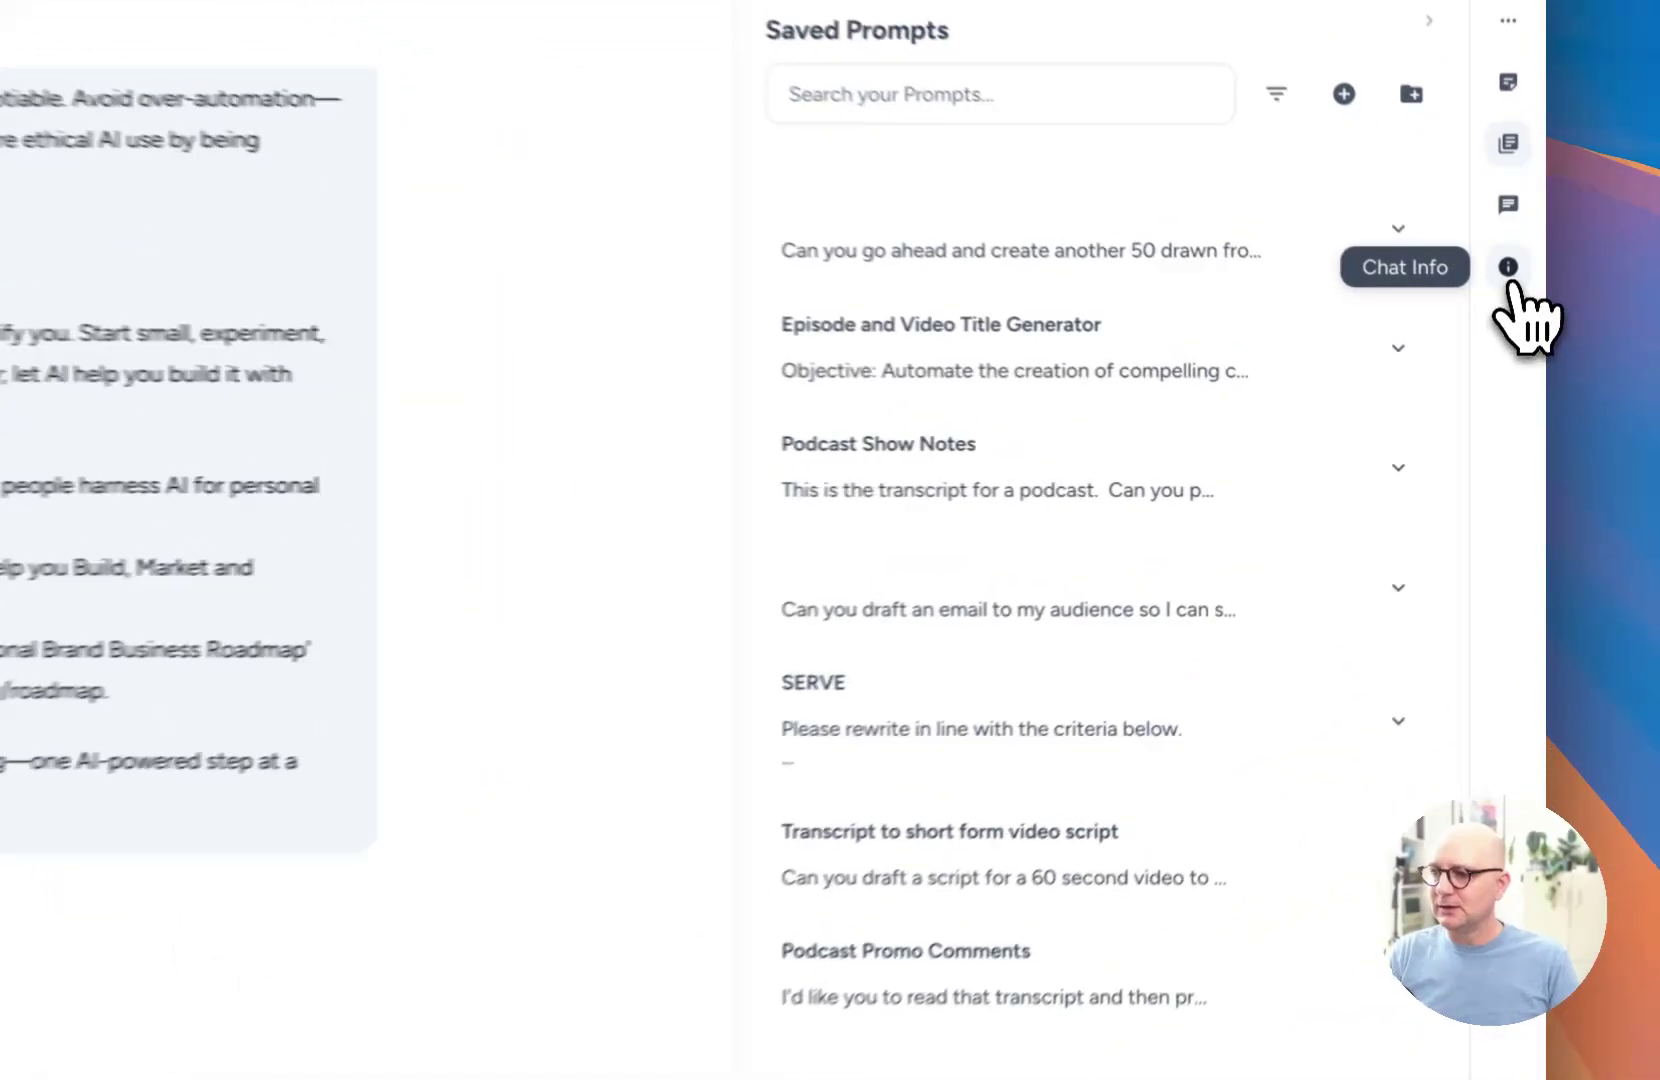
# - Show Chat Info for 'AI and Personal Branding: A Comprehensive Guide' and check the Folder options
pyautogui.click(1510, 280)
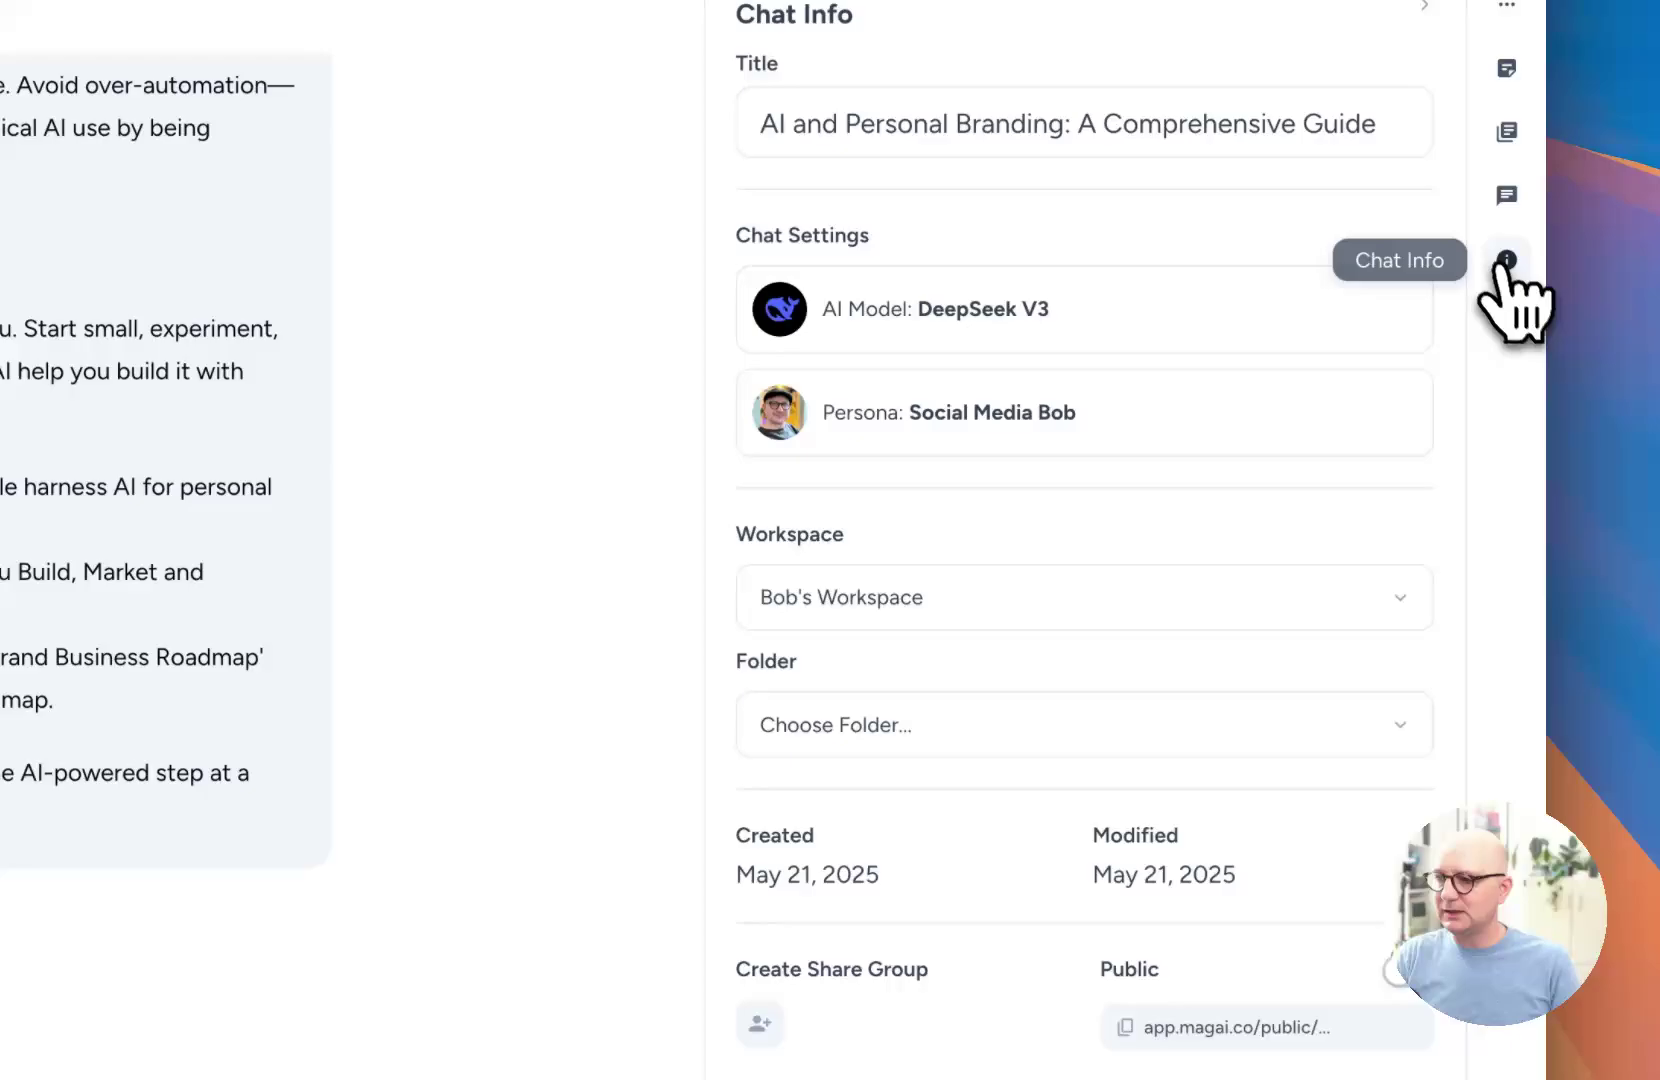
pyautogui.click(886, 712)
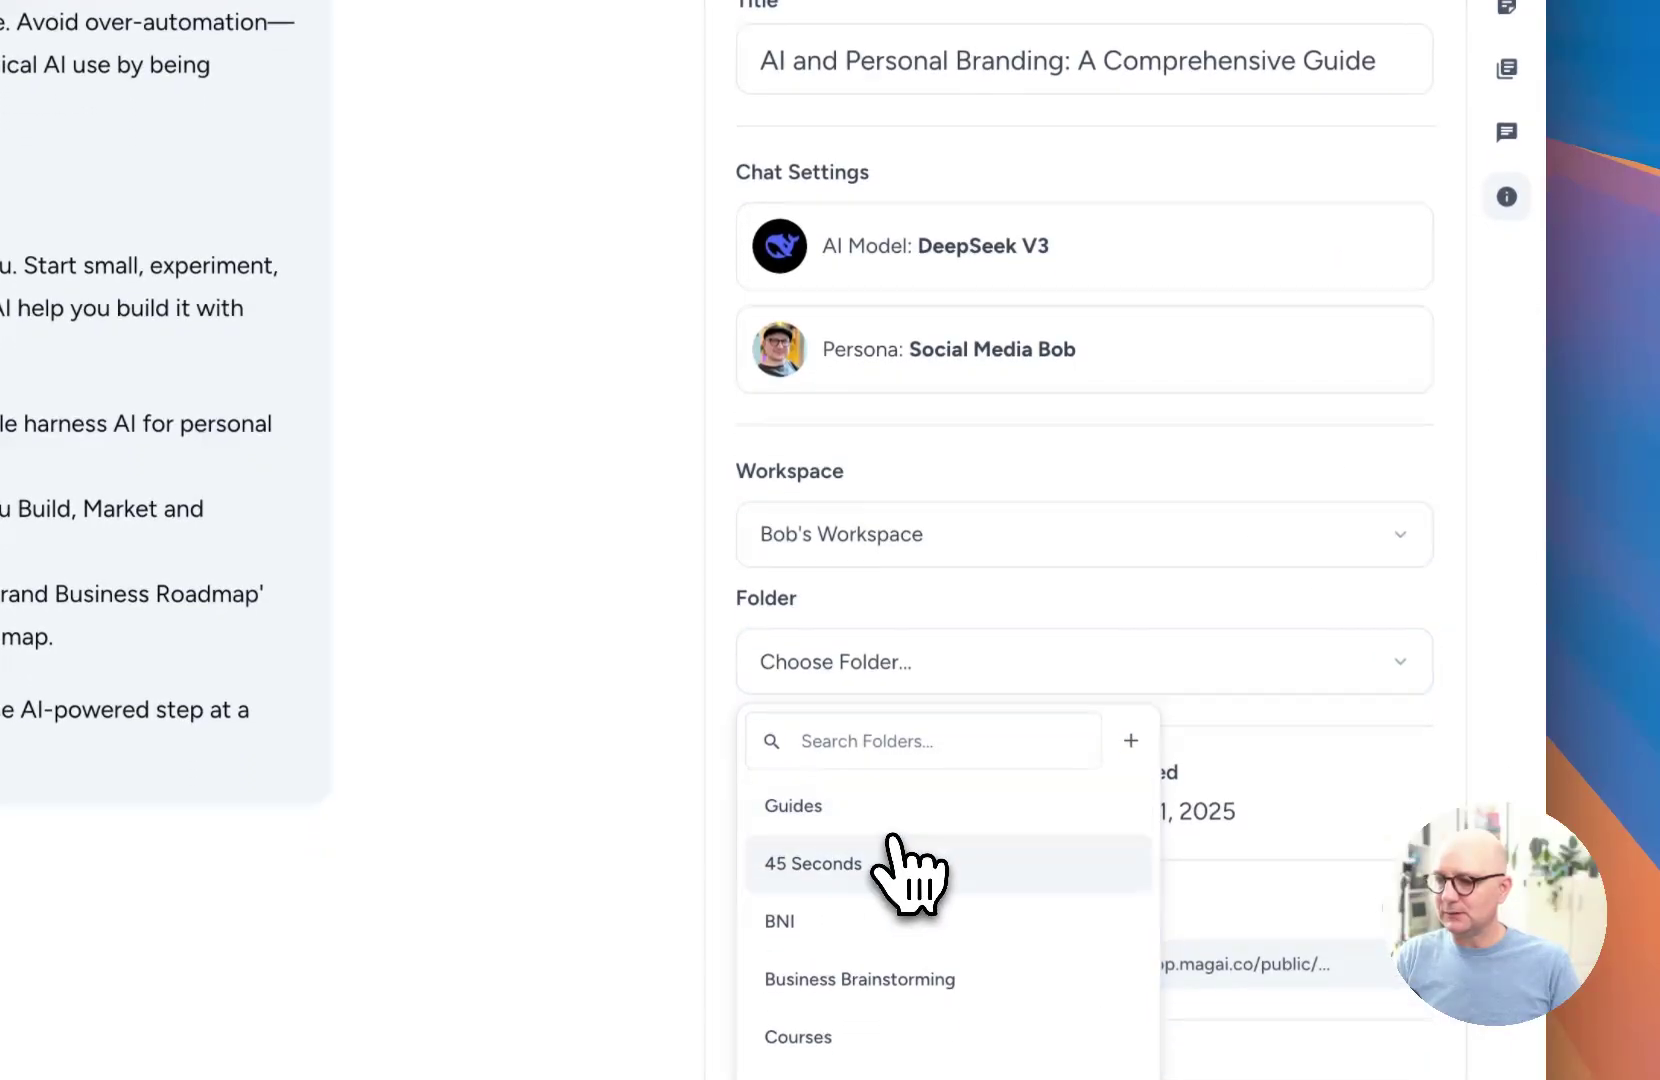
pyautogui.scroll(1, 889, 685)
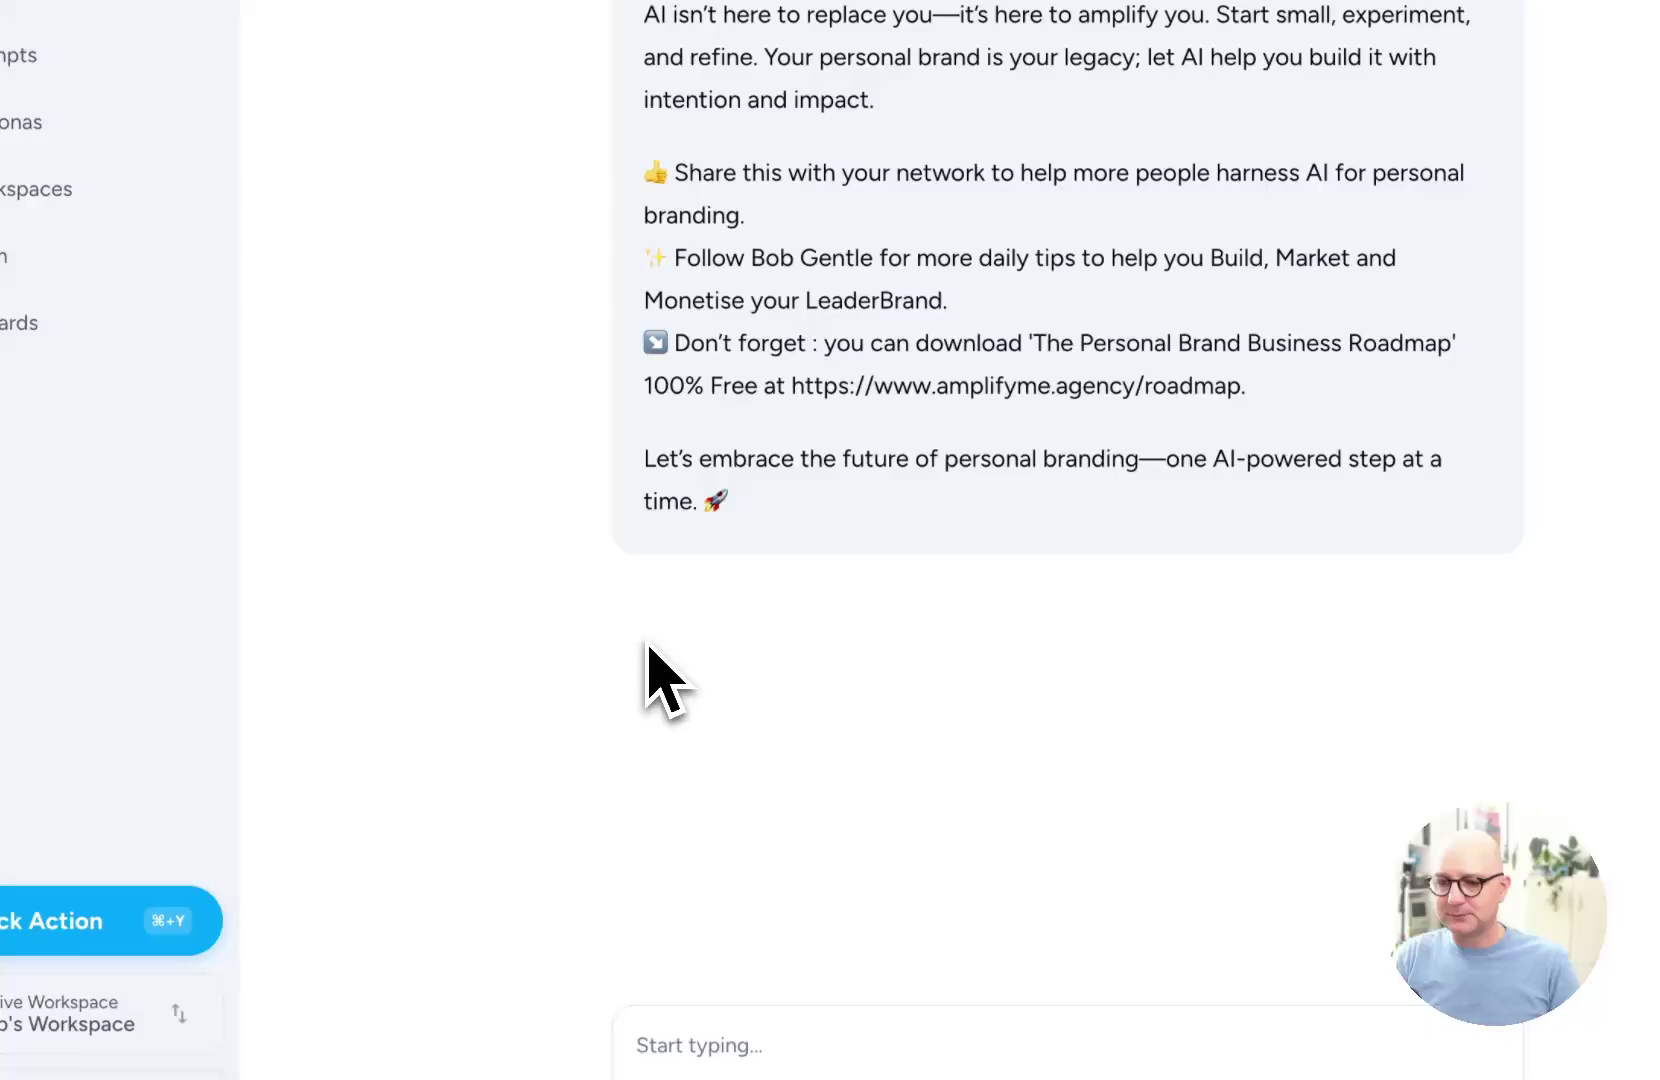
# - Paste the generated 'Amplifying Your Personal Brand with AI' post into the side Document editor
pyautogui.click(636, 586)
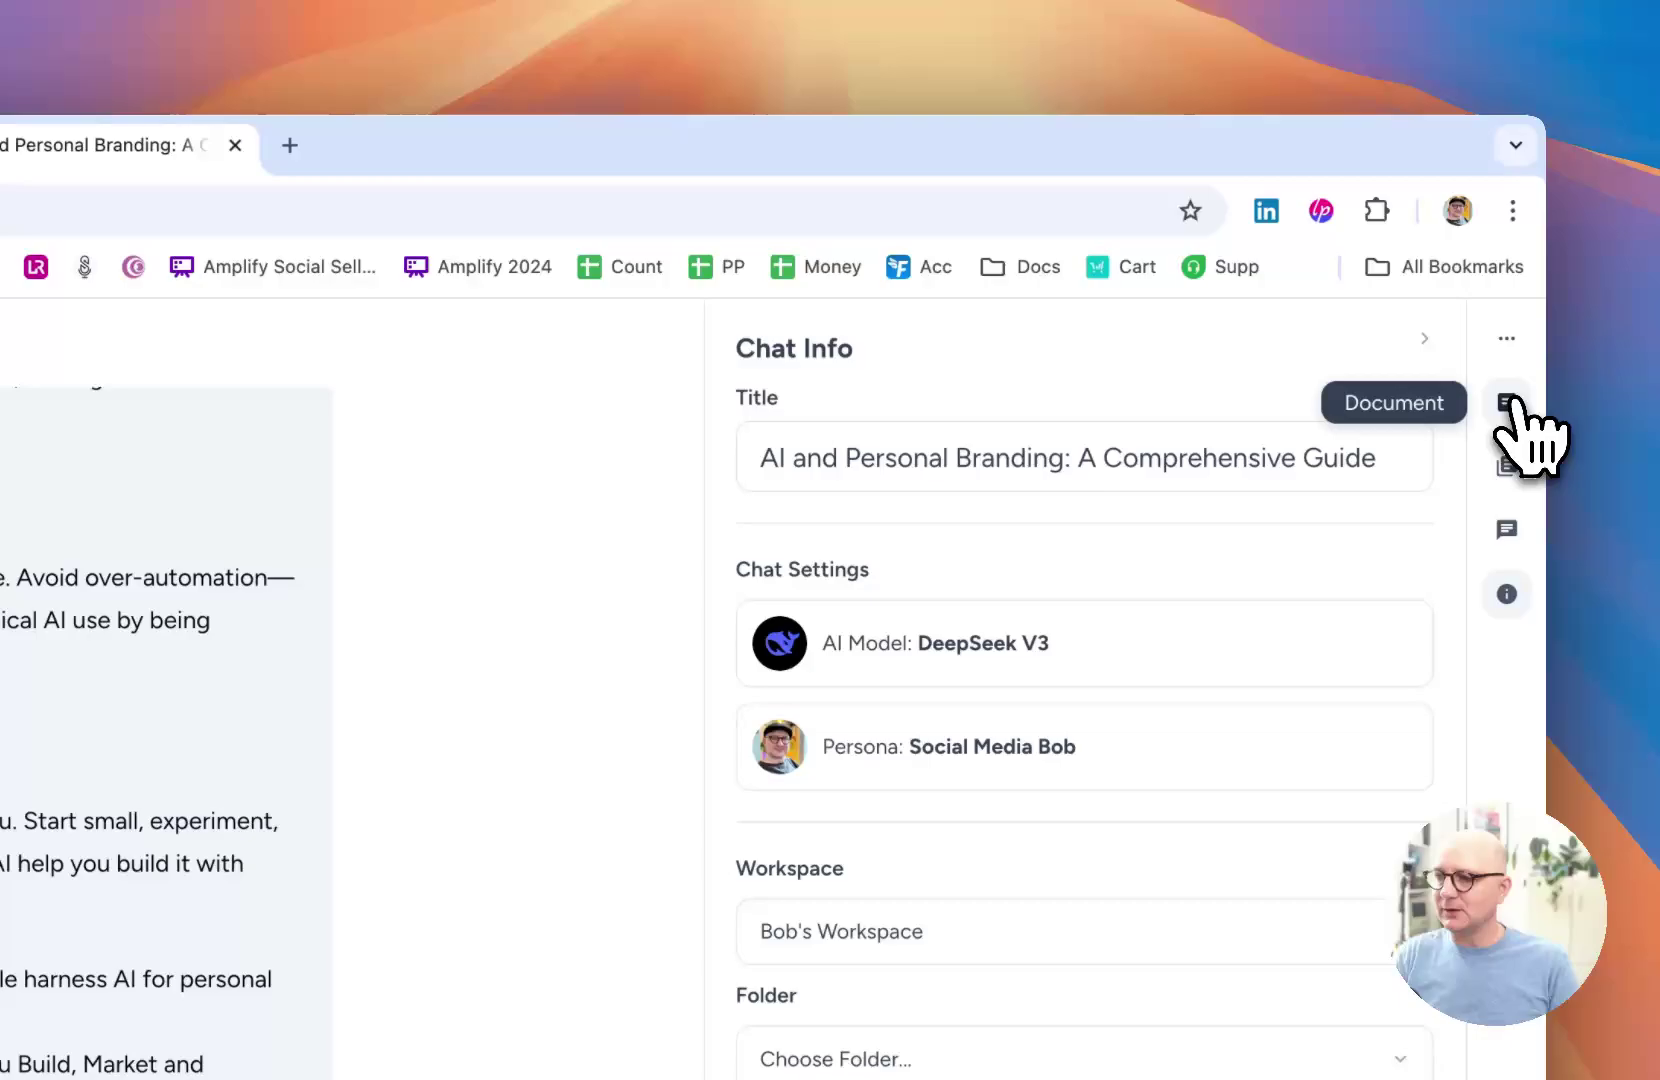
pyautogui.click(1510, 402)
pyautogui.click(815, 610)
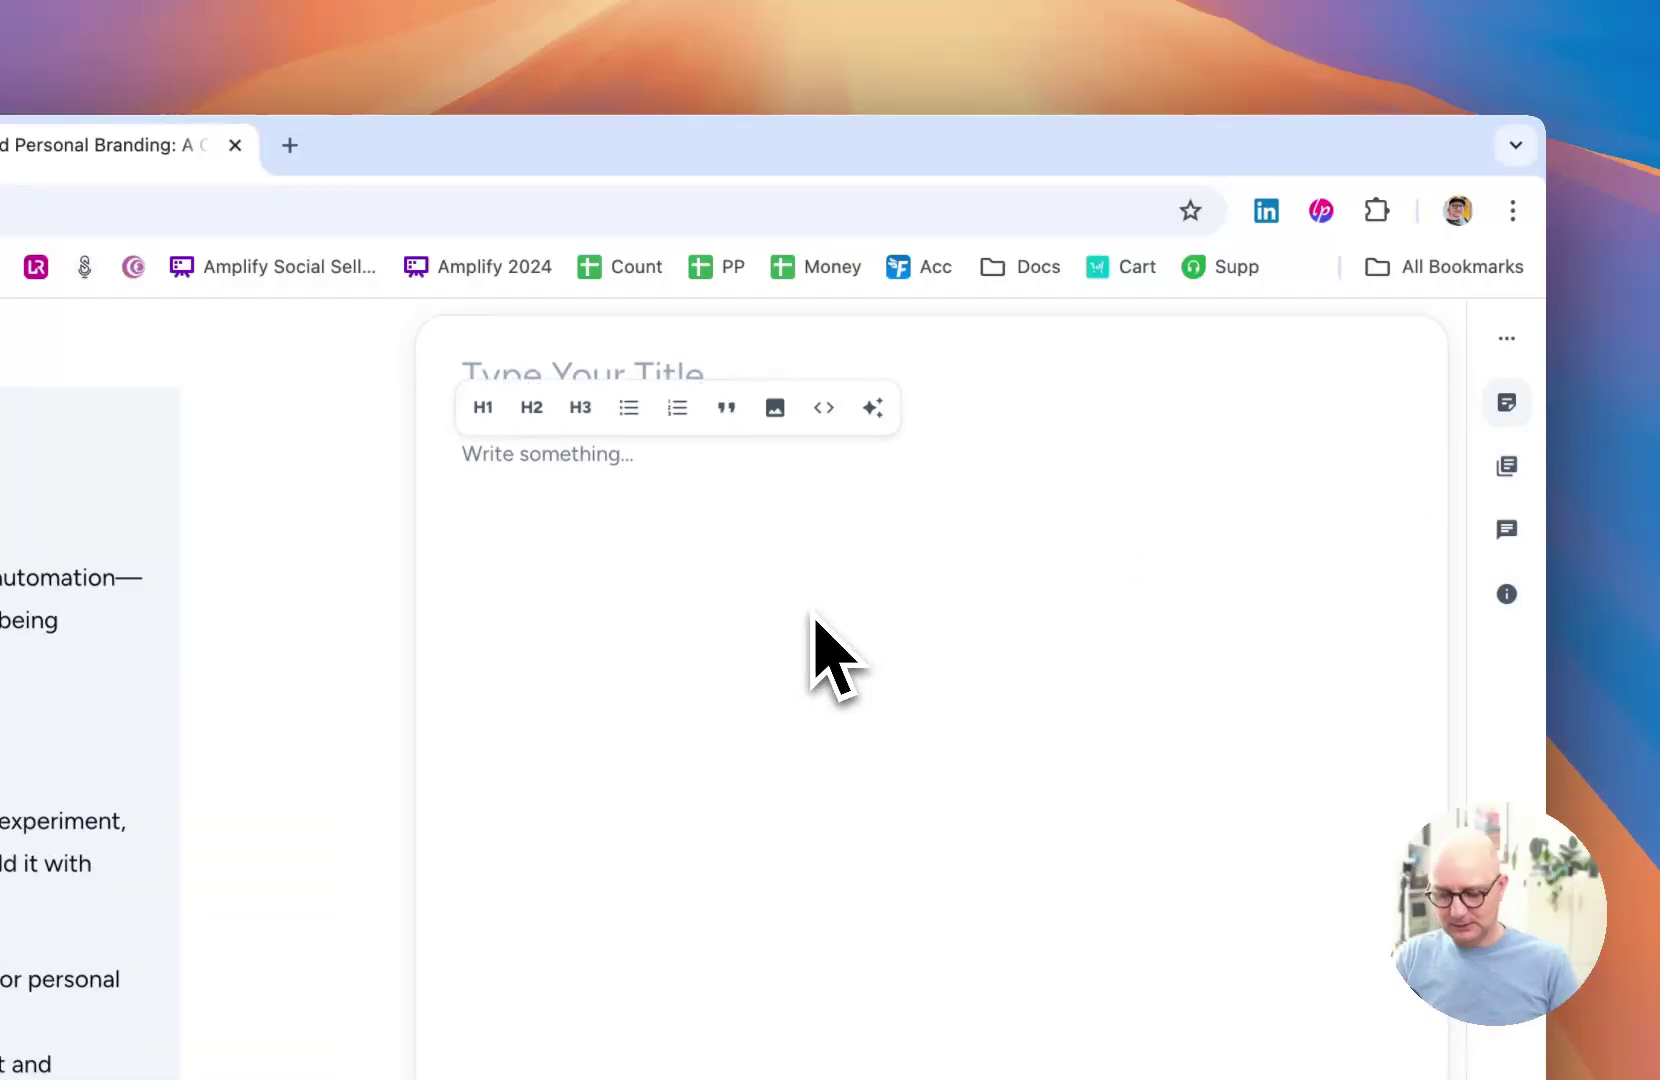
pyautogui.press('super+v')
pyautogui.scroll(6, 720, 1010)
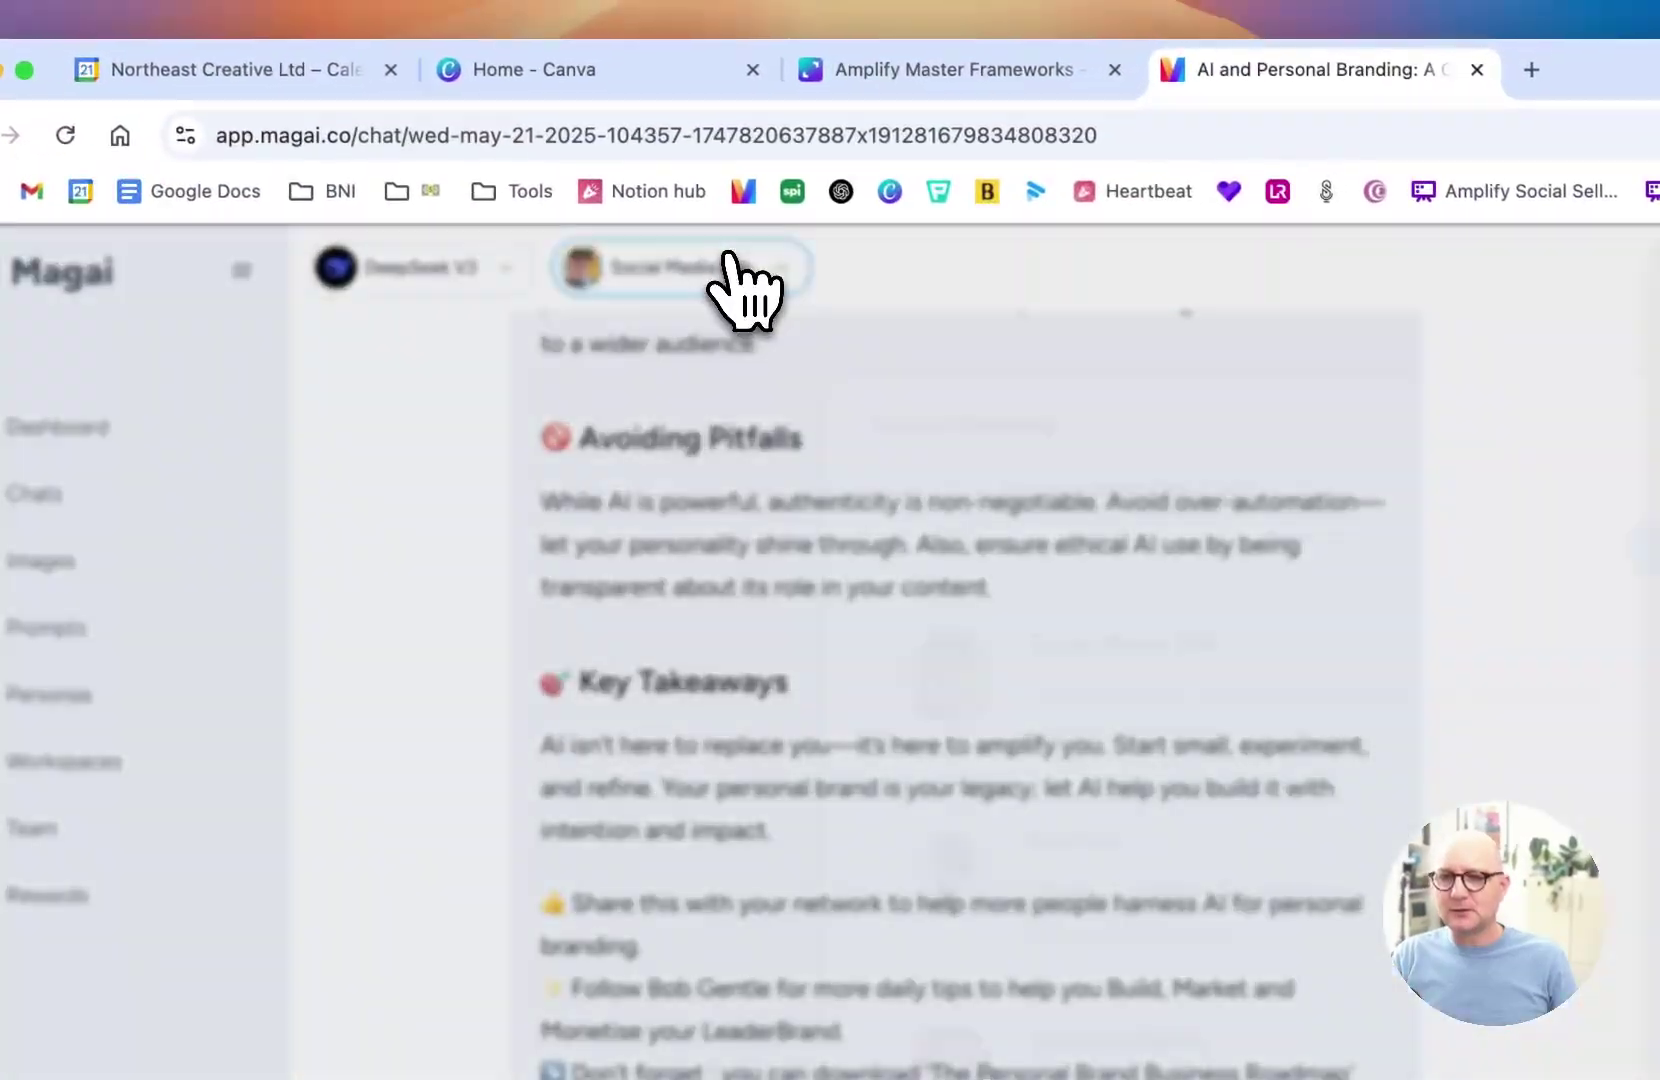
# - Switch to the Expert Copywriter persona and write 'Please convert this into a story based email for my list'
pyautogui.click(770, 190)
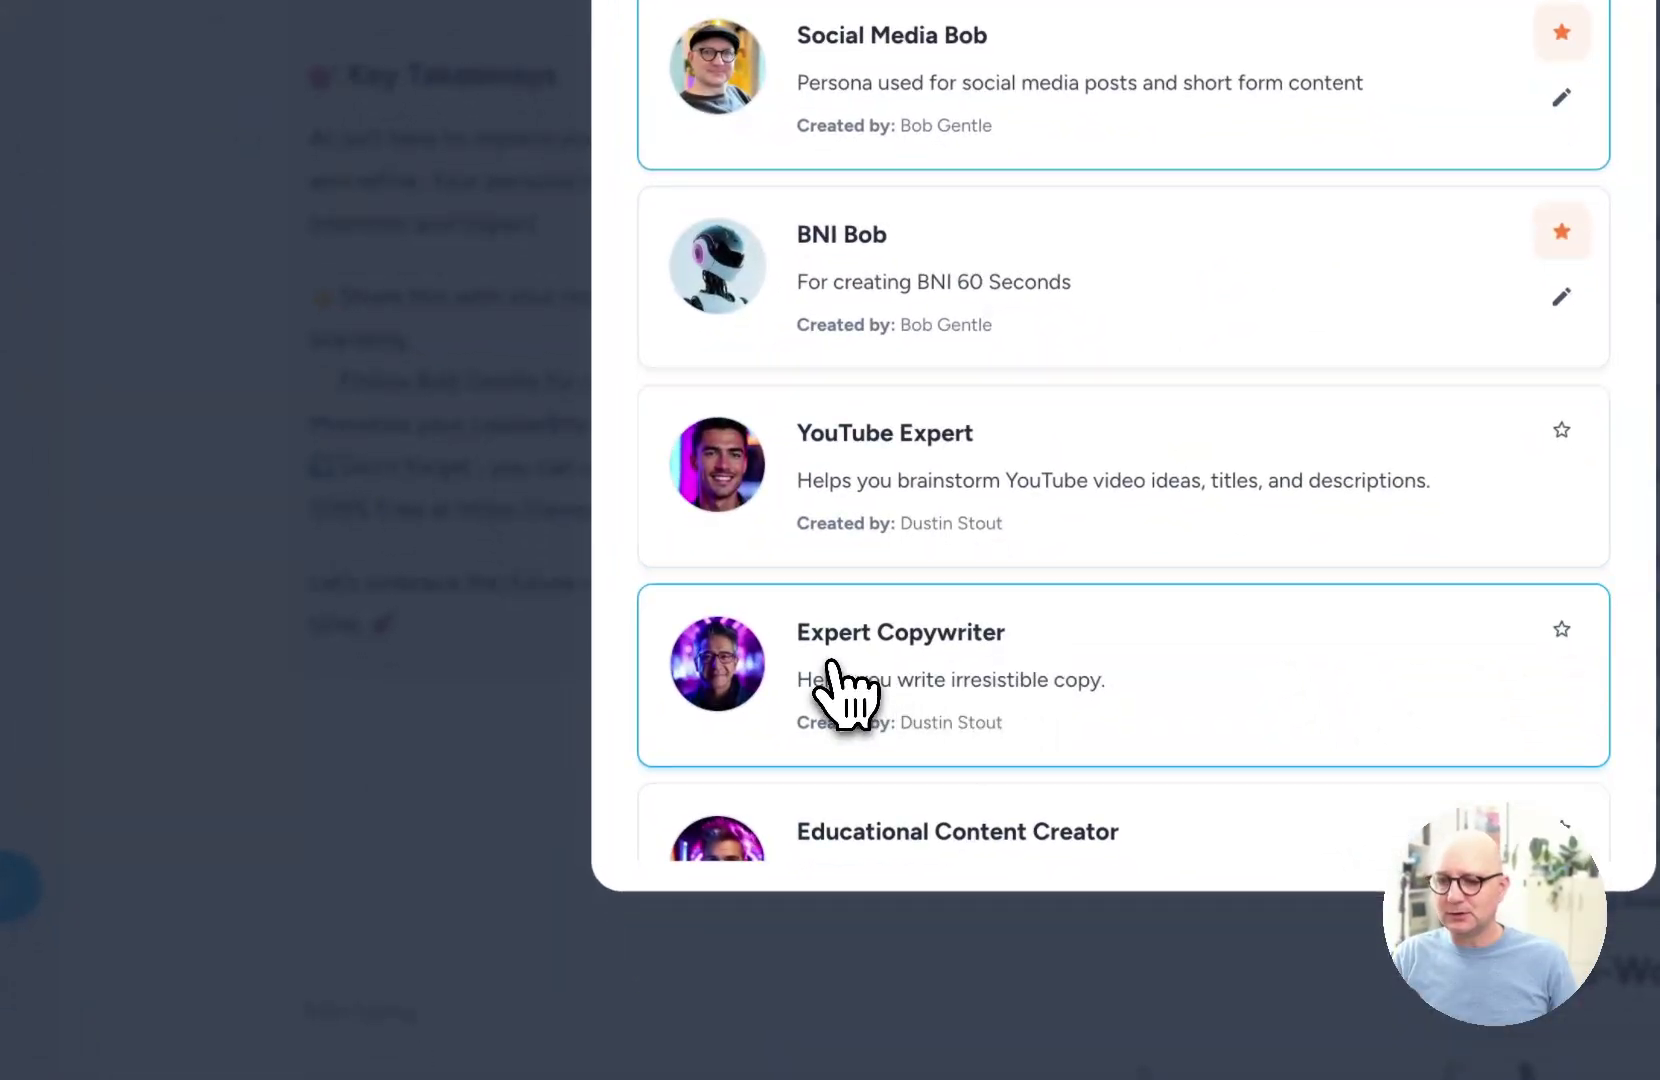
pyautogui.click(845, 693)
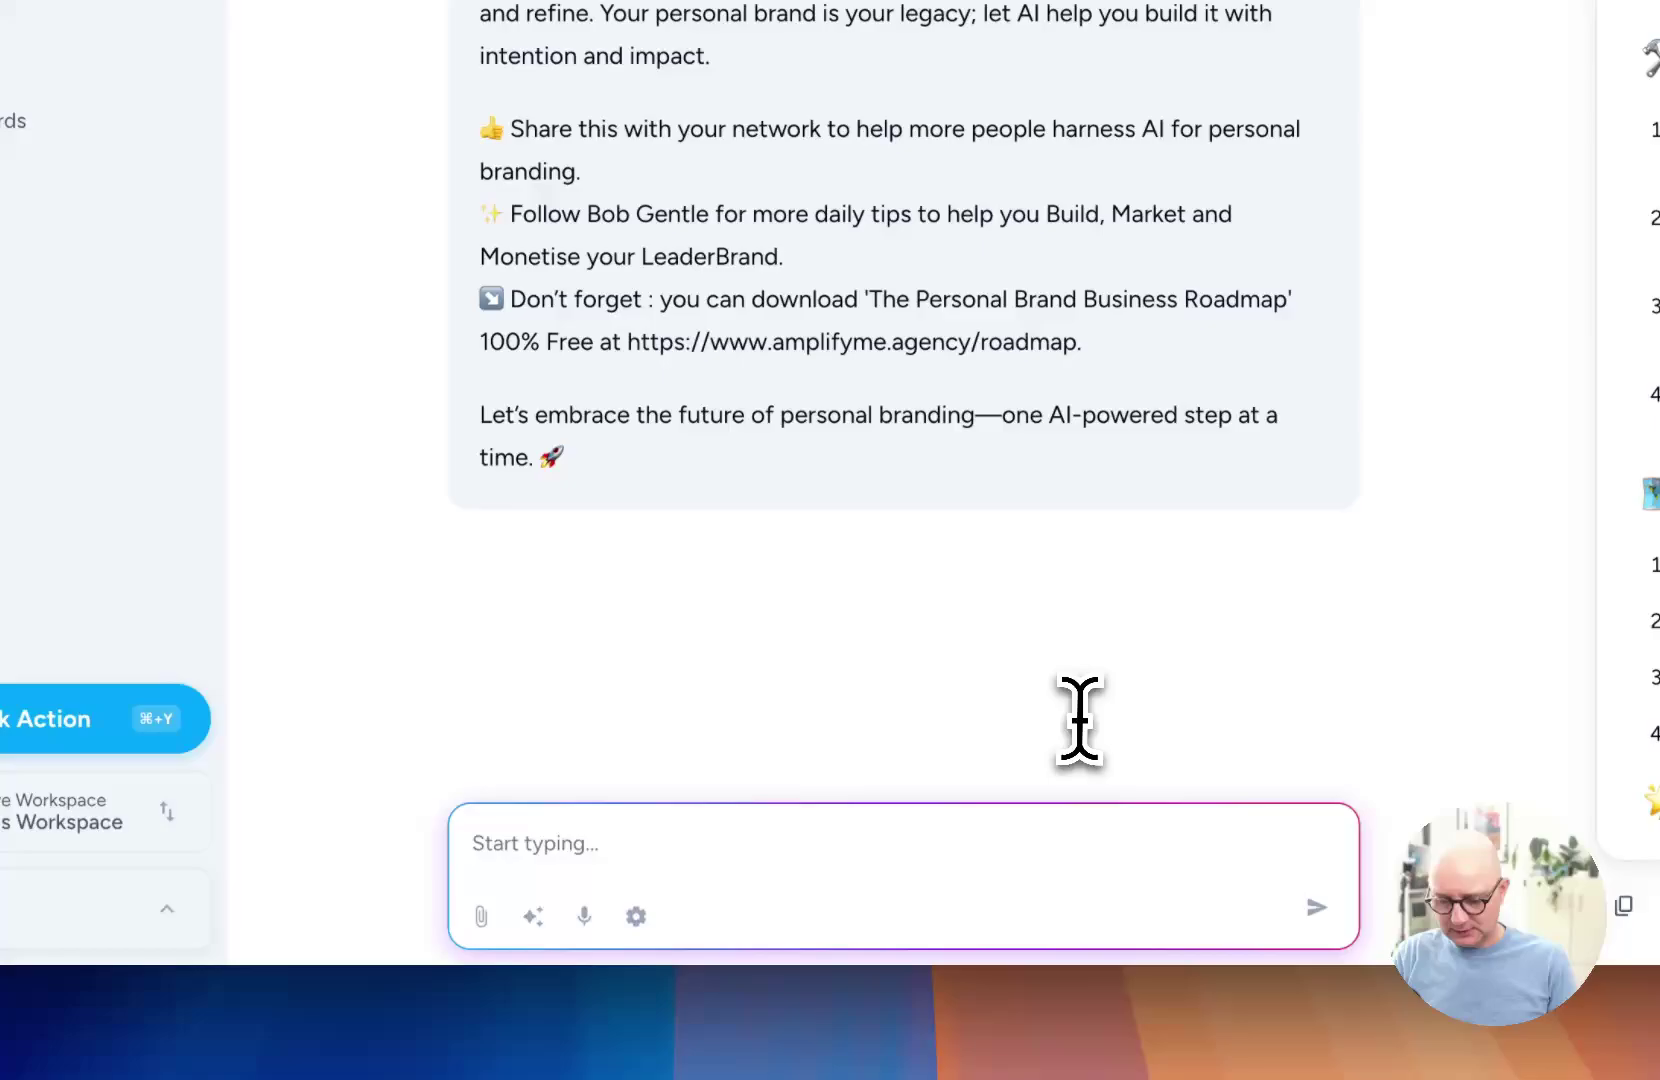
pyautogui.write('Please convr')
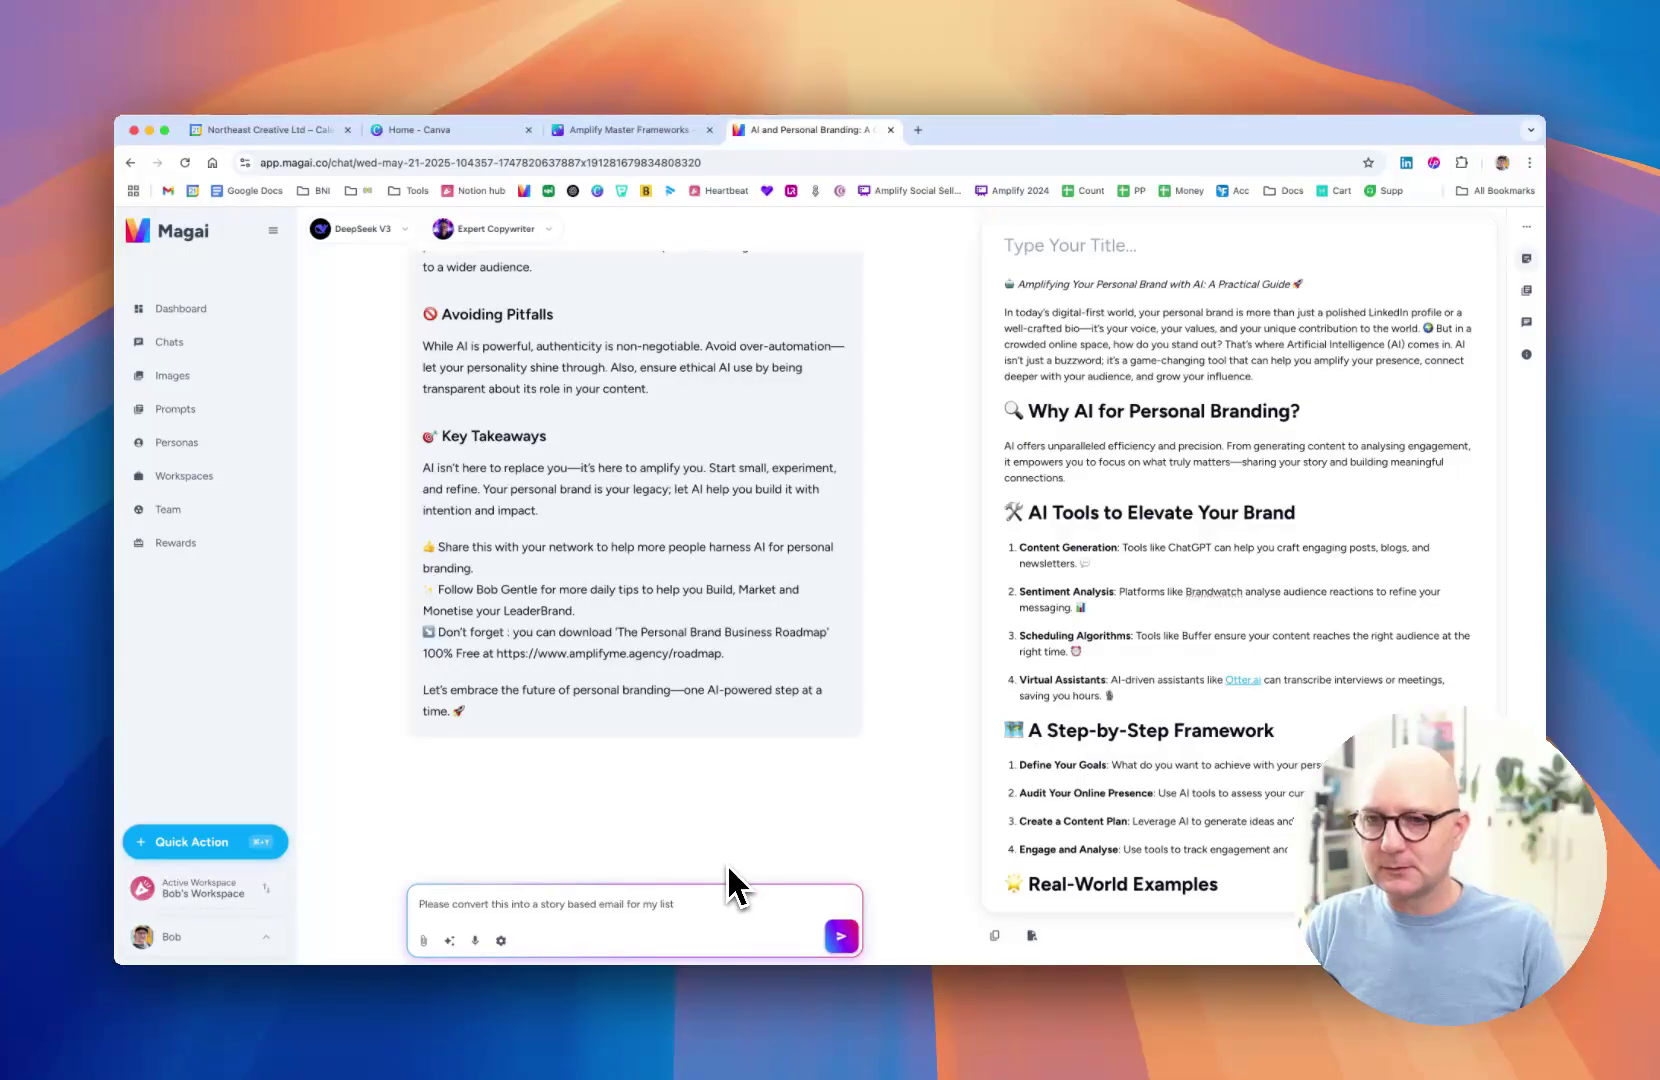
# - Send the story-based email request and wait for the Expert Copywriter's reply
pyautogui.press('Return')
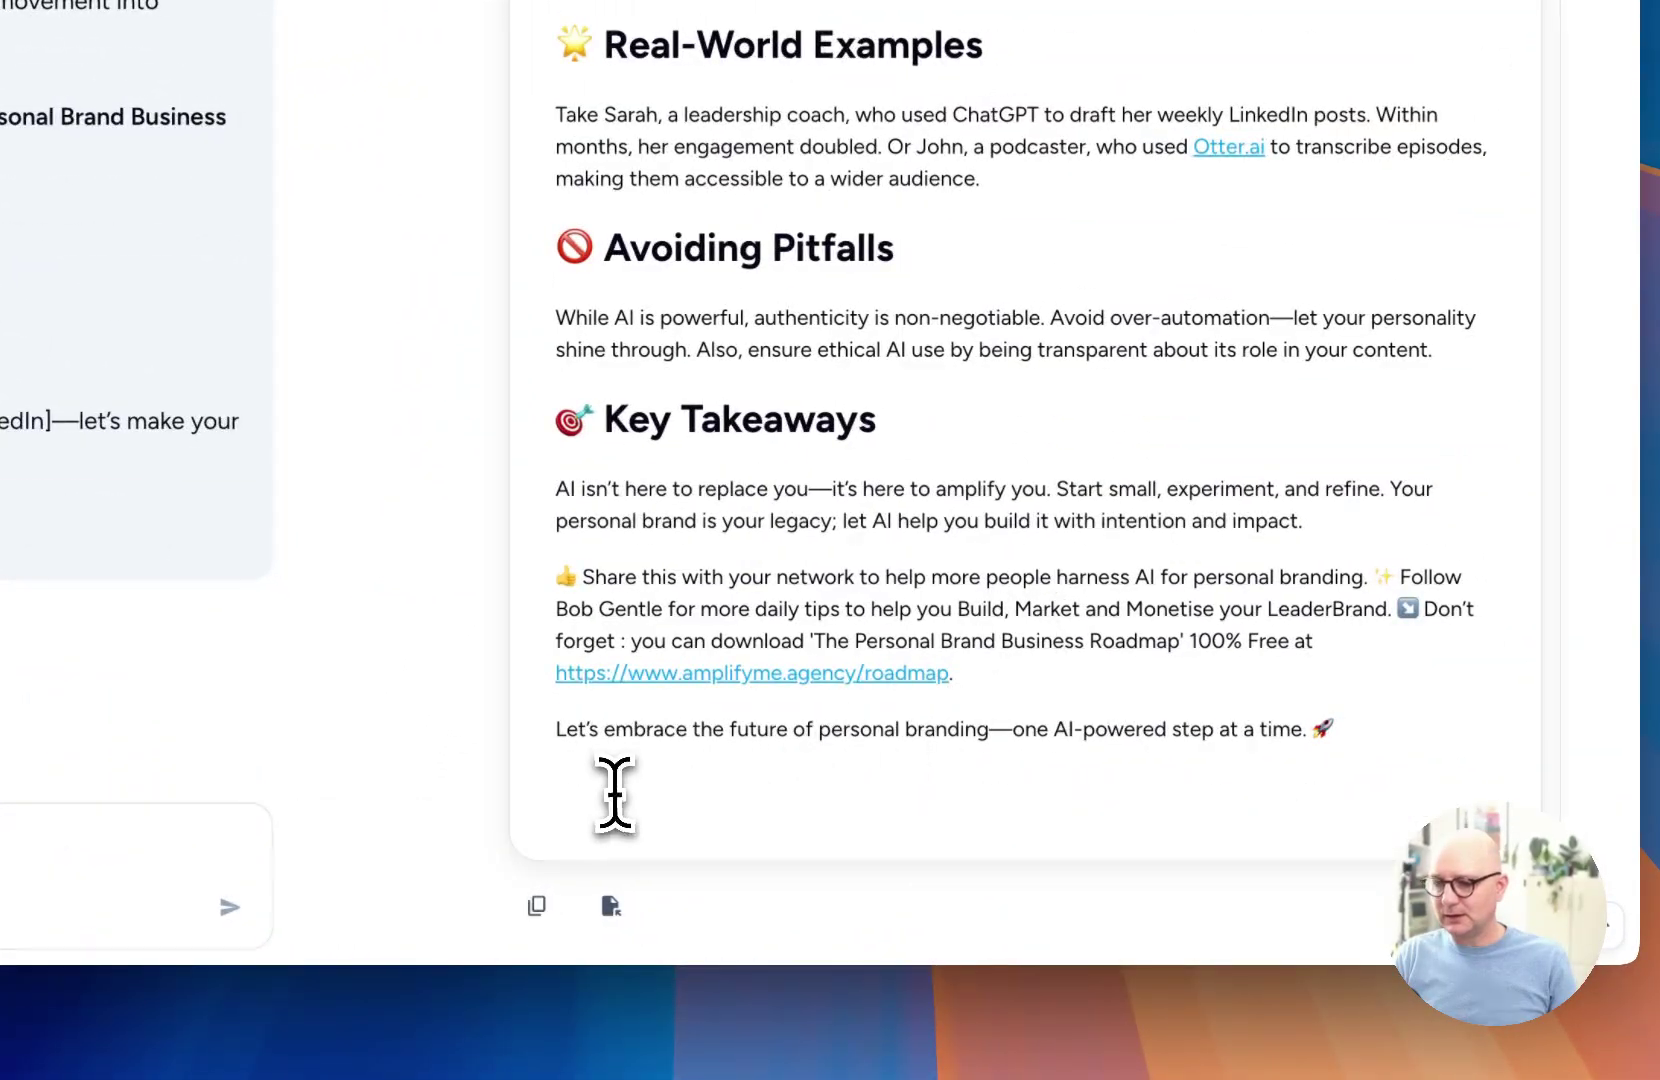
# - Paste the story-based email below the post's last line and review the document
pyautogui.click(1260, 722)
pyautogui.hotkey('ctrl', 'a')
pyautogui.hotkey('ctrl', 'v')
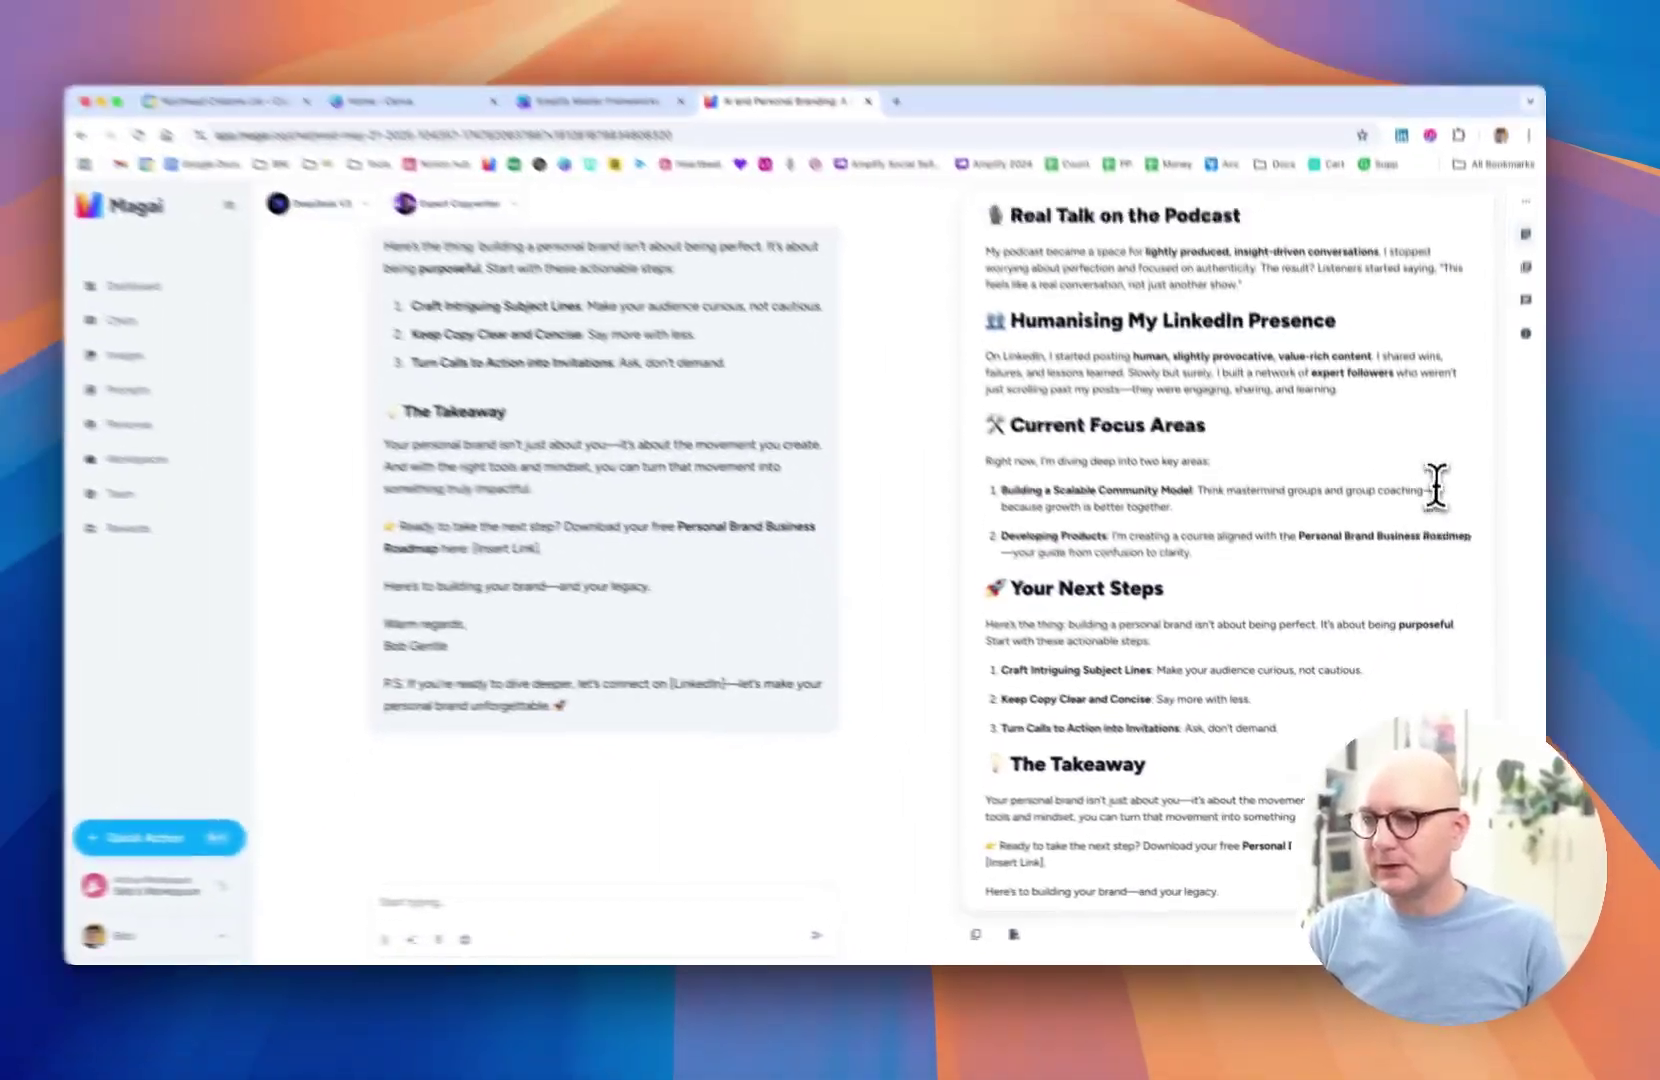
pyautogui.scroll(10, 1375, 474)
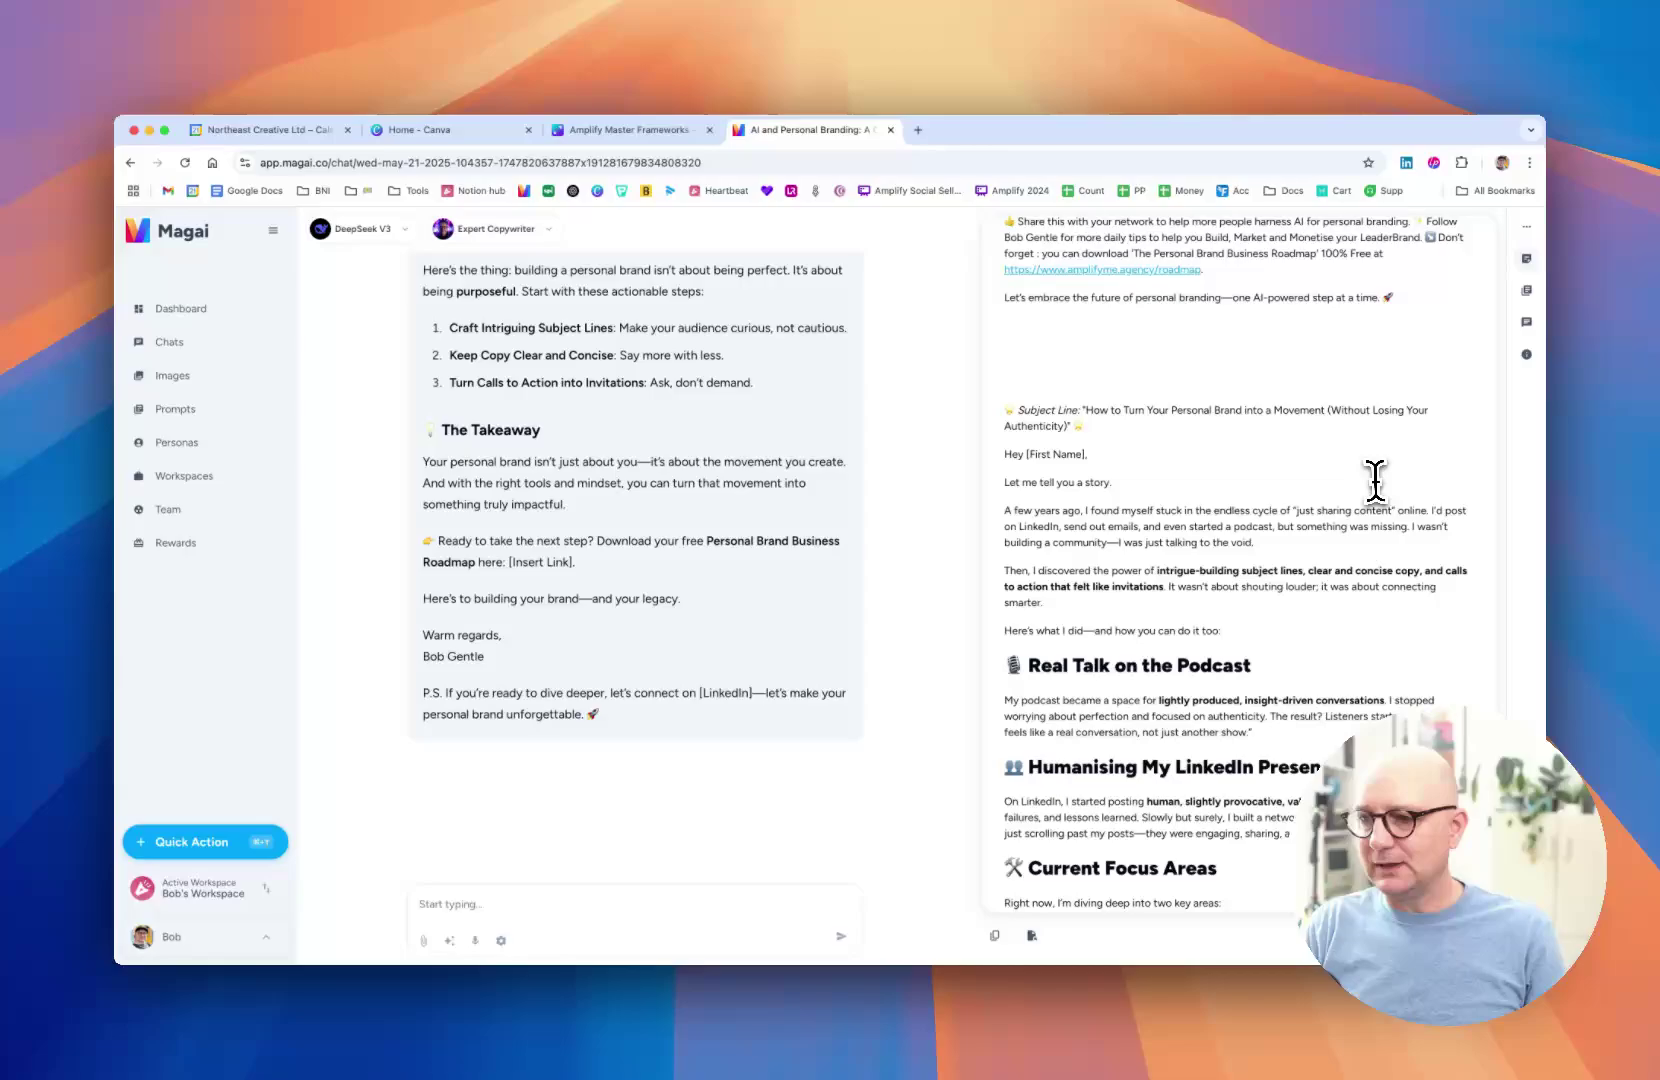
pyautogui.scroll(3, 1290, 410)
pyautogui.scroll(-8, 1190, 560)
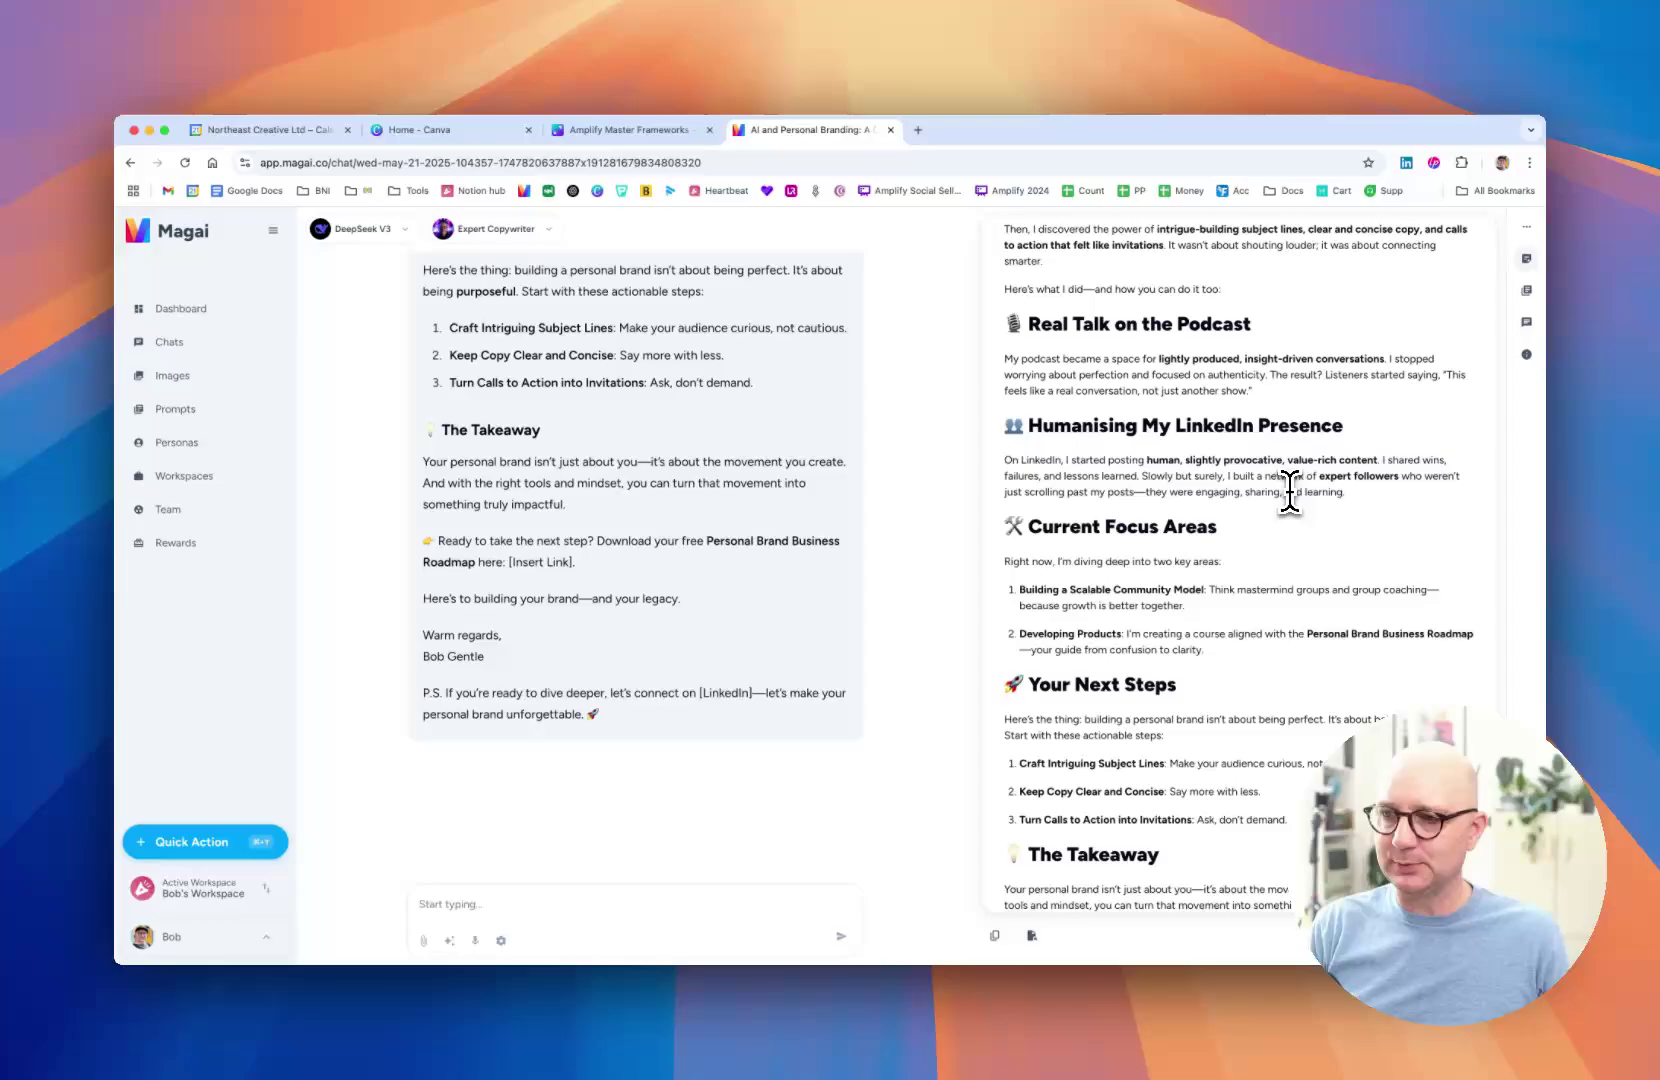
pyautogui.scroll(5, 1288, 497)
pyautogui.scroll(10, 1286, 505)
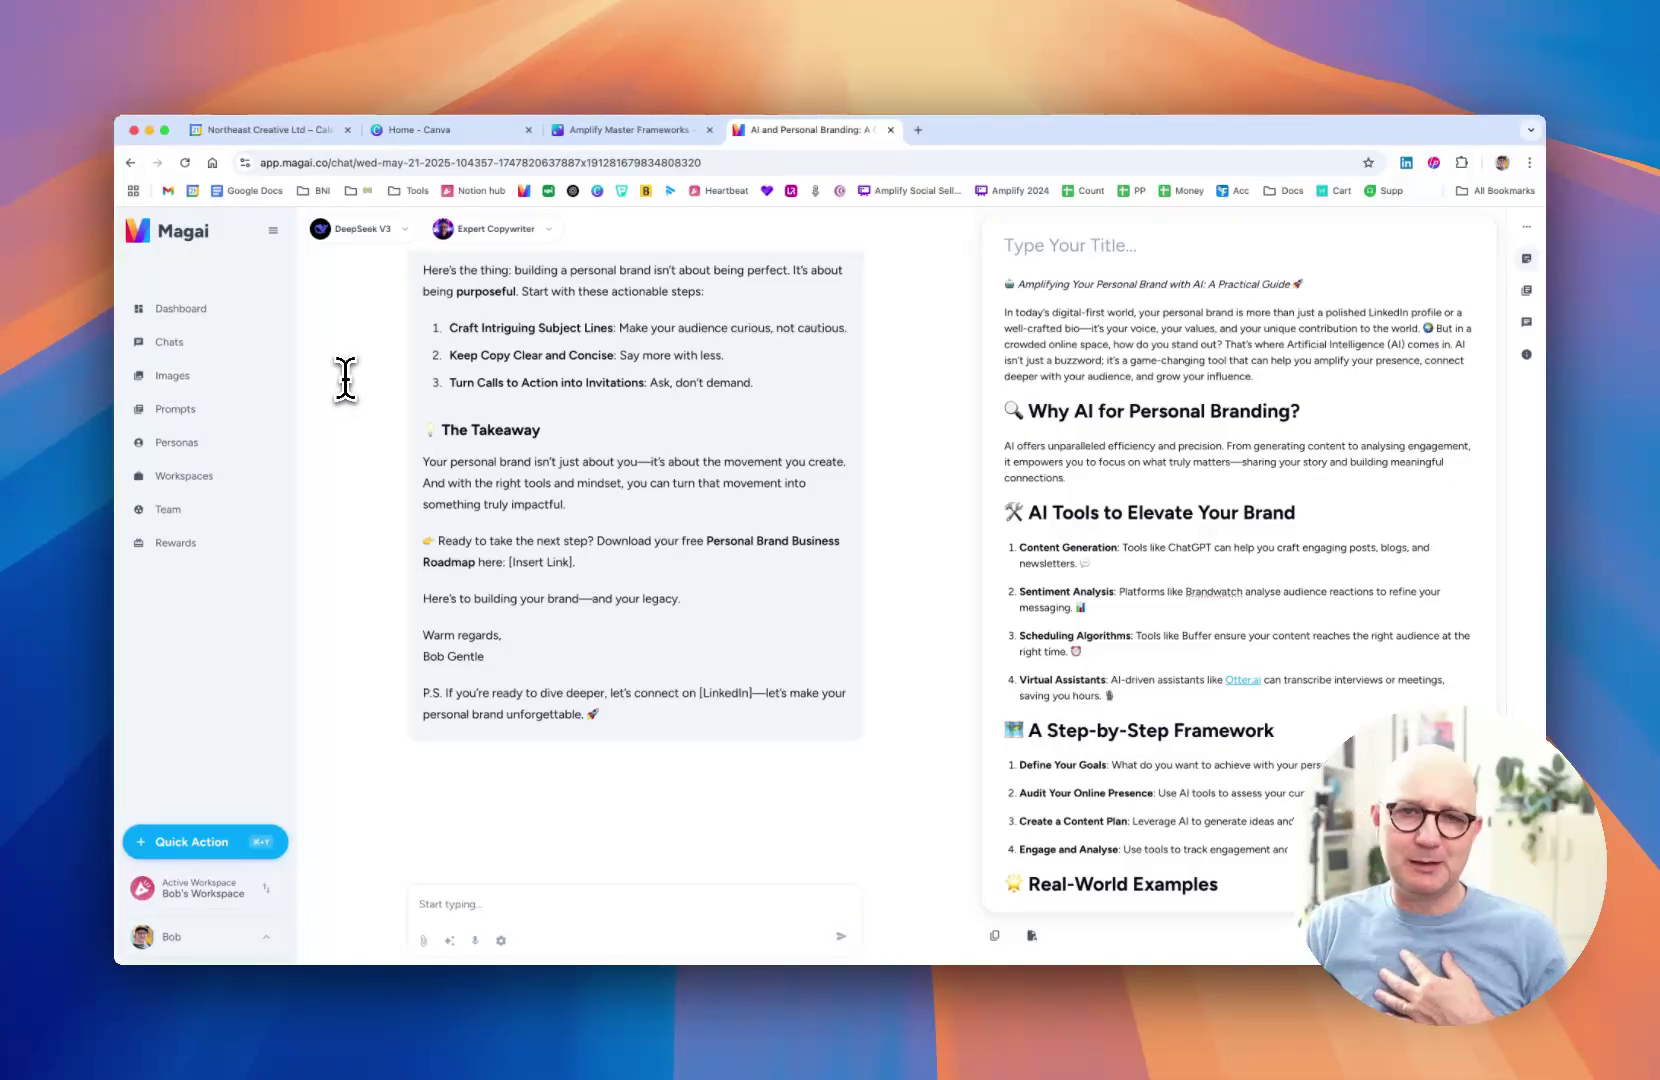
pyautogui.moveTo(361, 383)
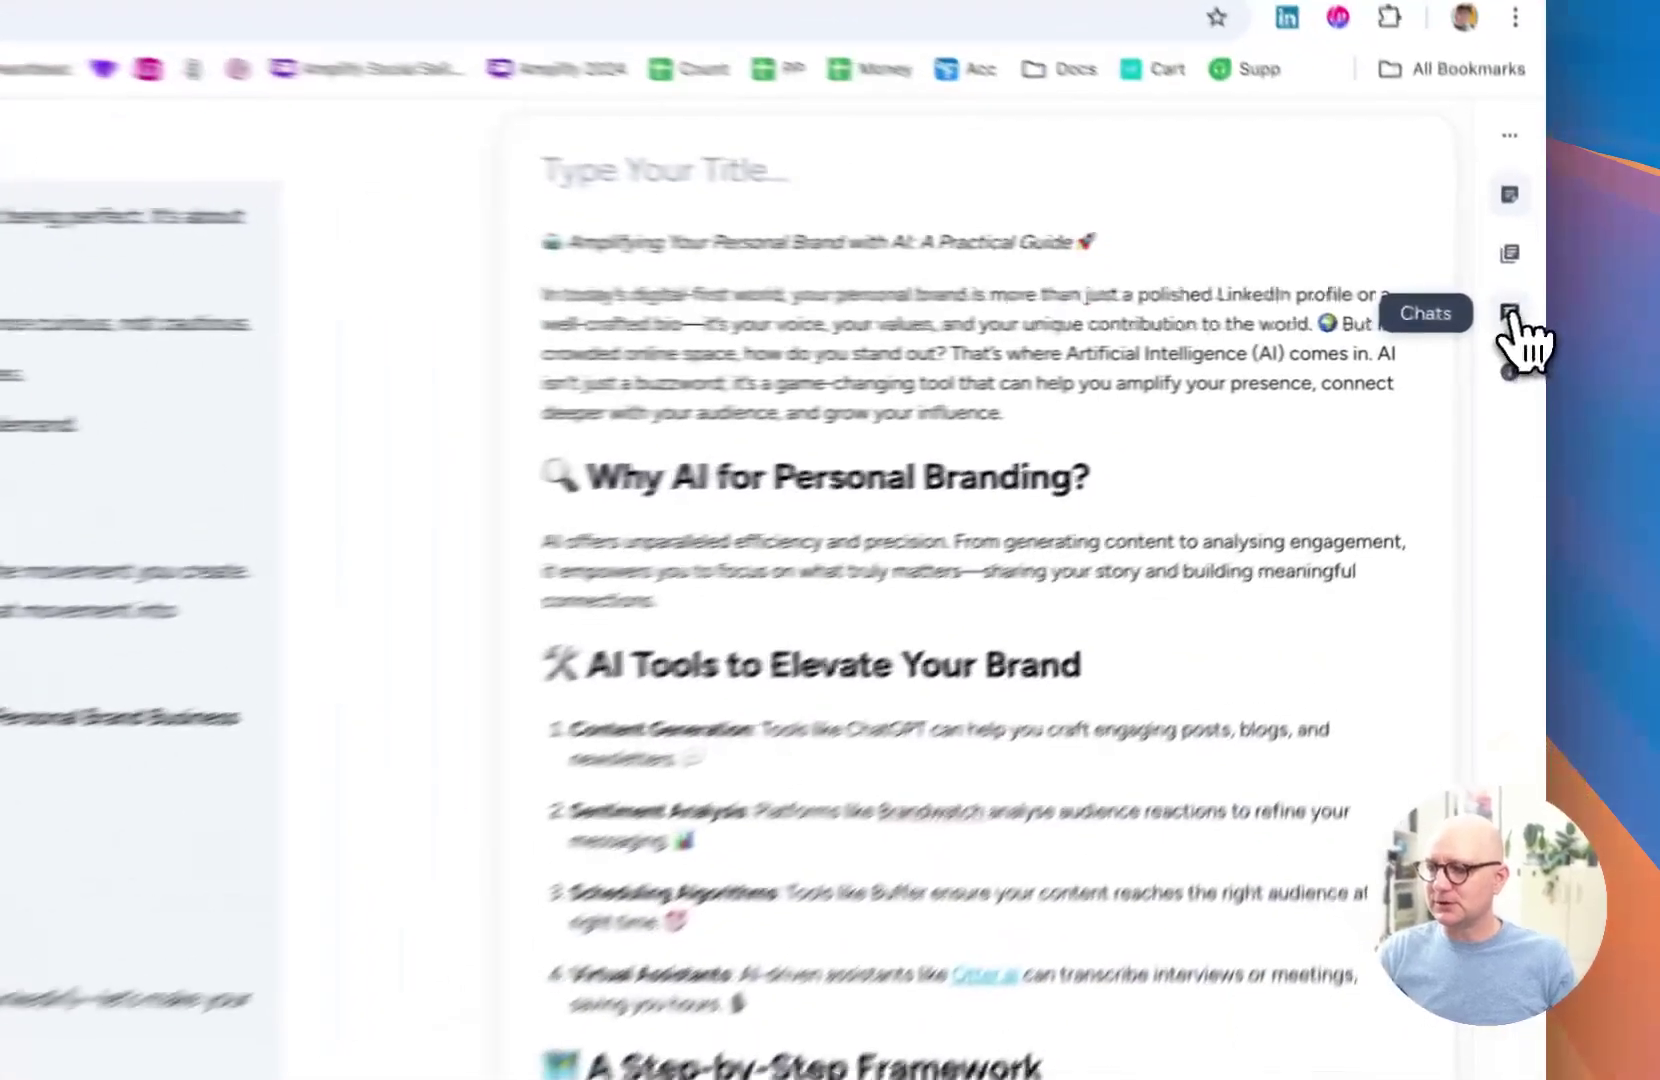
# - Show Chat Info with DeepSeek V3, the Expert Copywriter persona and 2,871 tokens used
pyautogui.click(1526, 324)
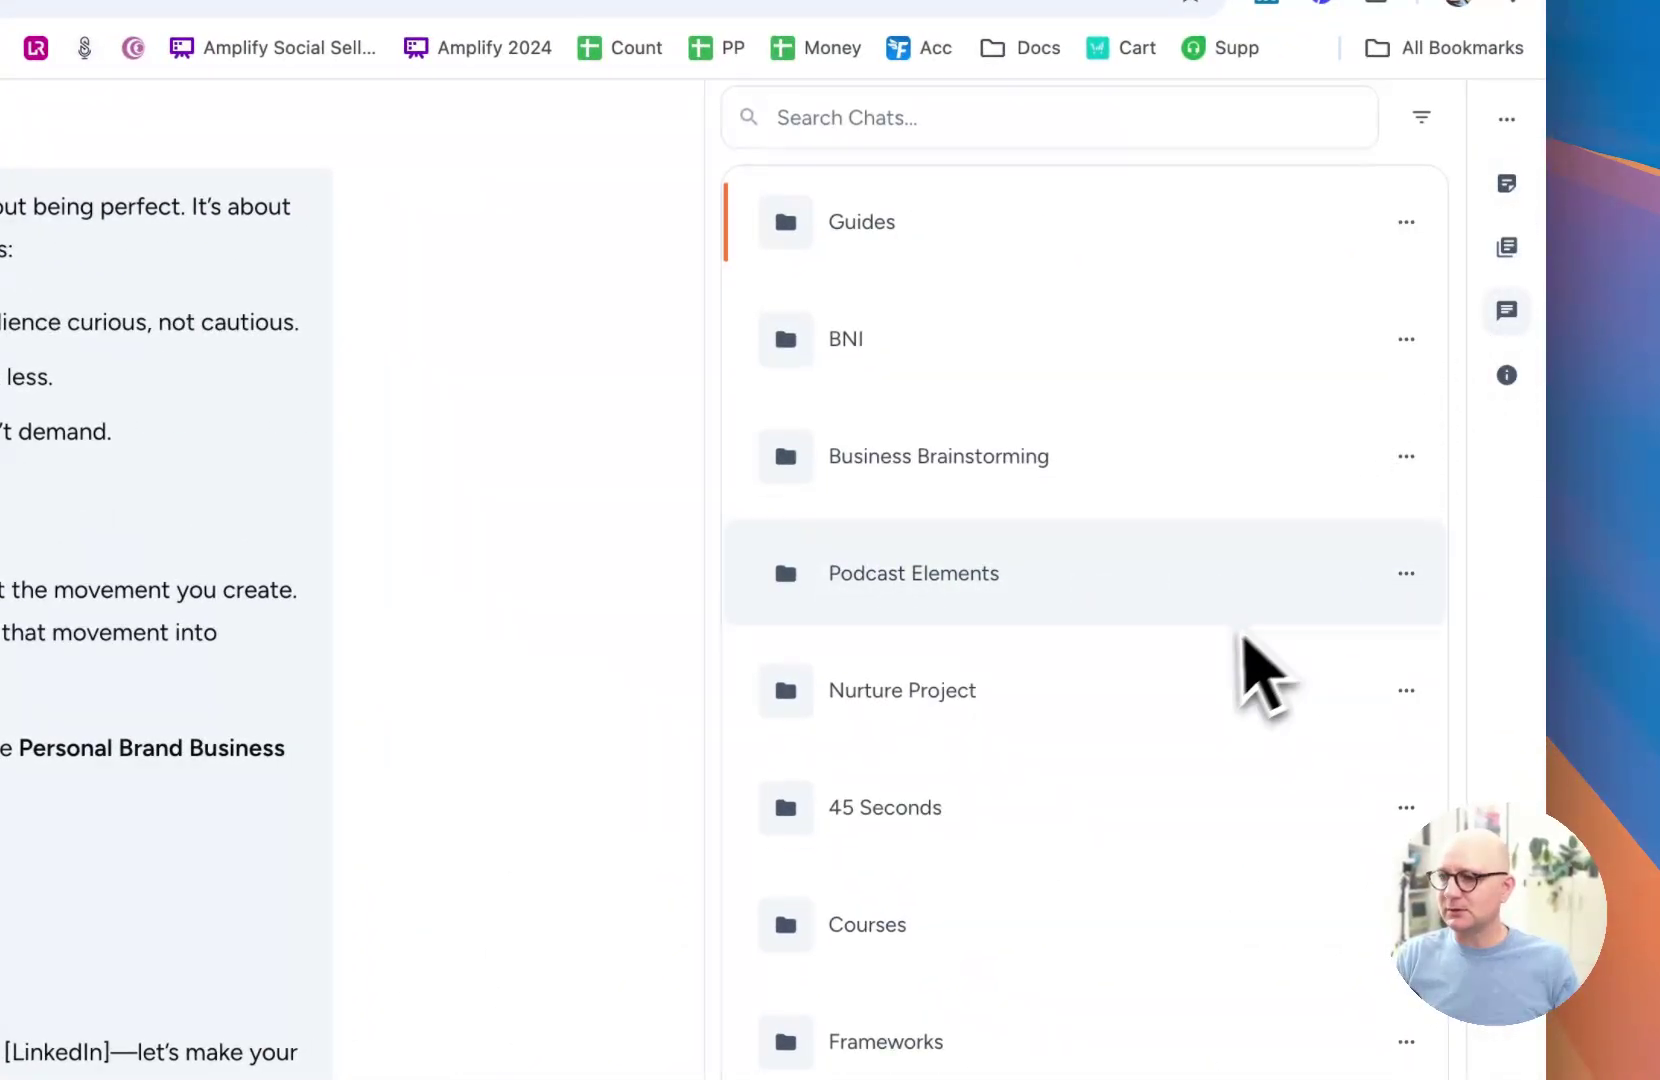
pyautogui.scroll(-10, 1056, 716)
pyautogui.scroll(10, 1050, 722)
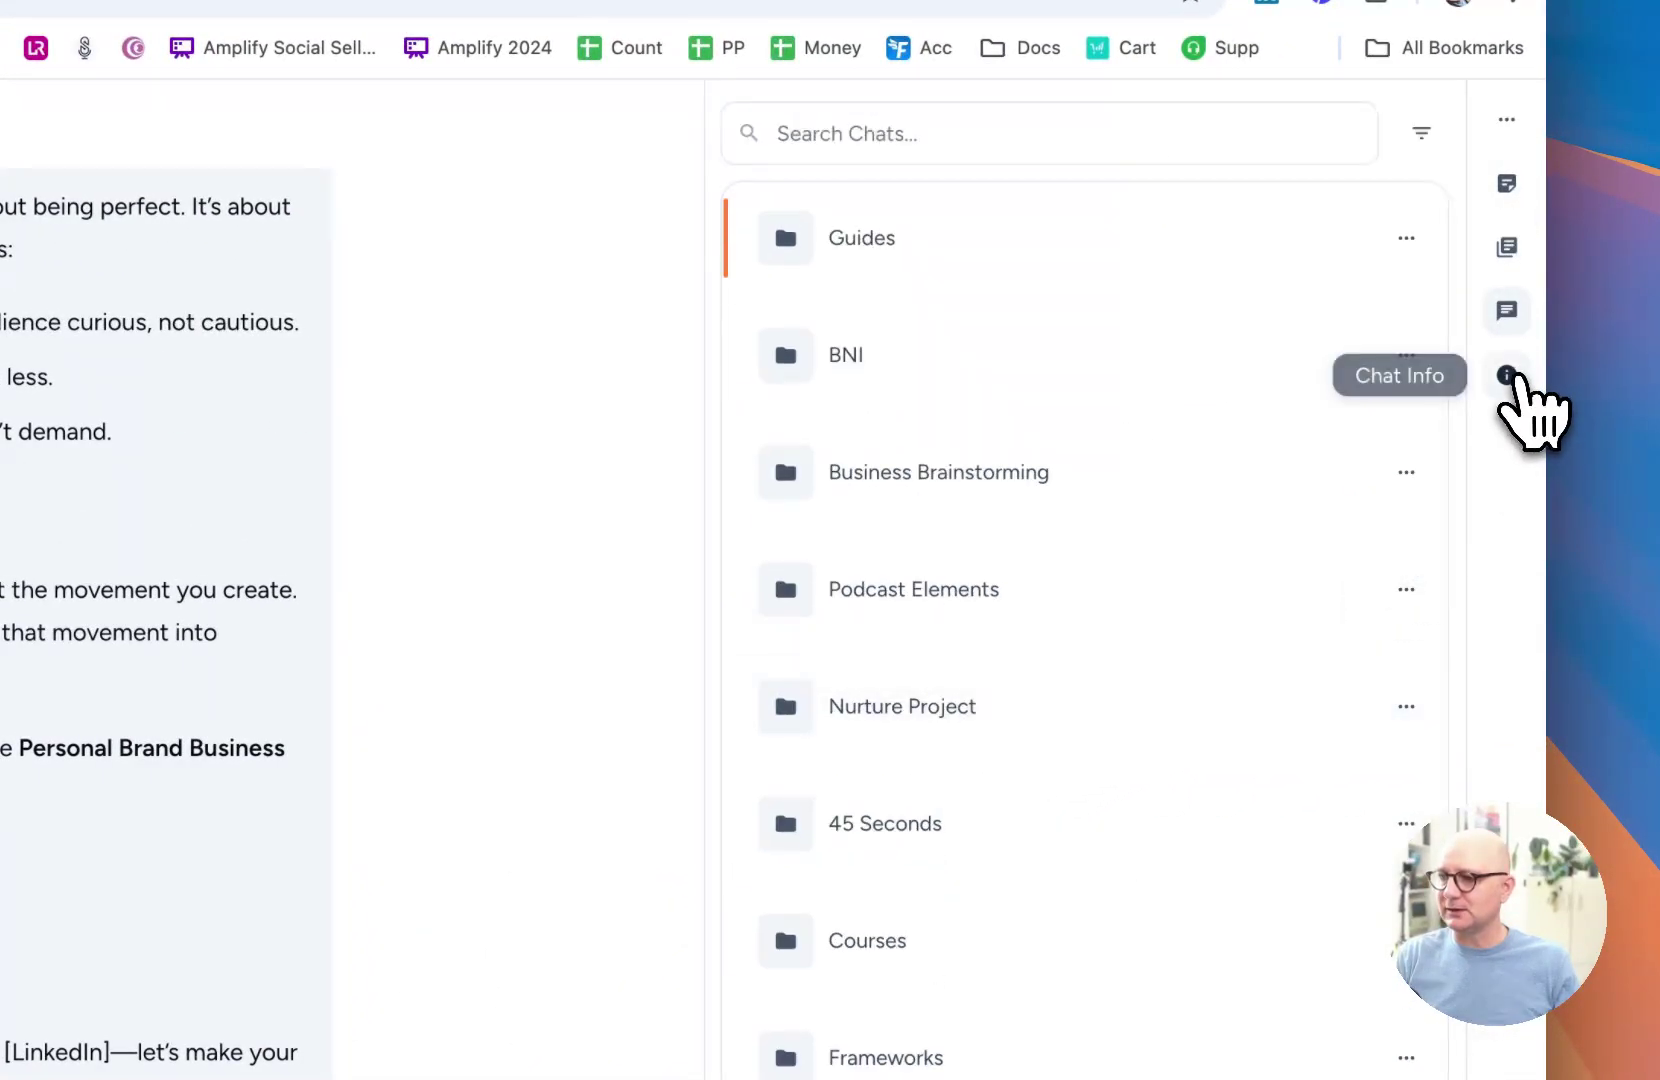
pyautogui.click(1507, 377)
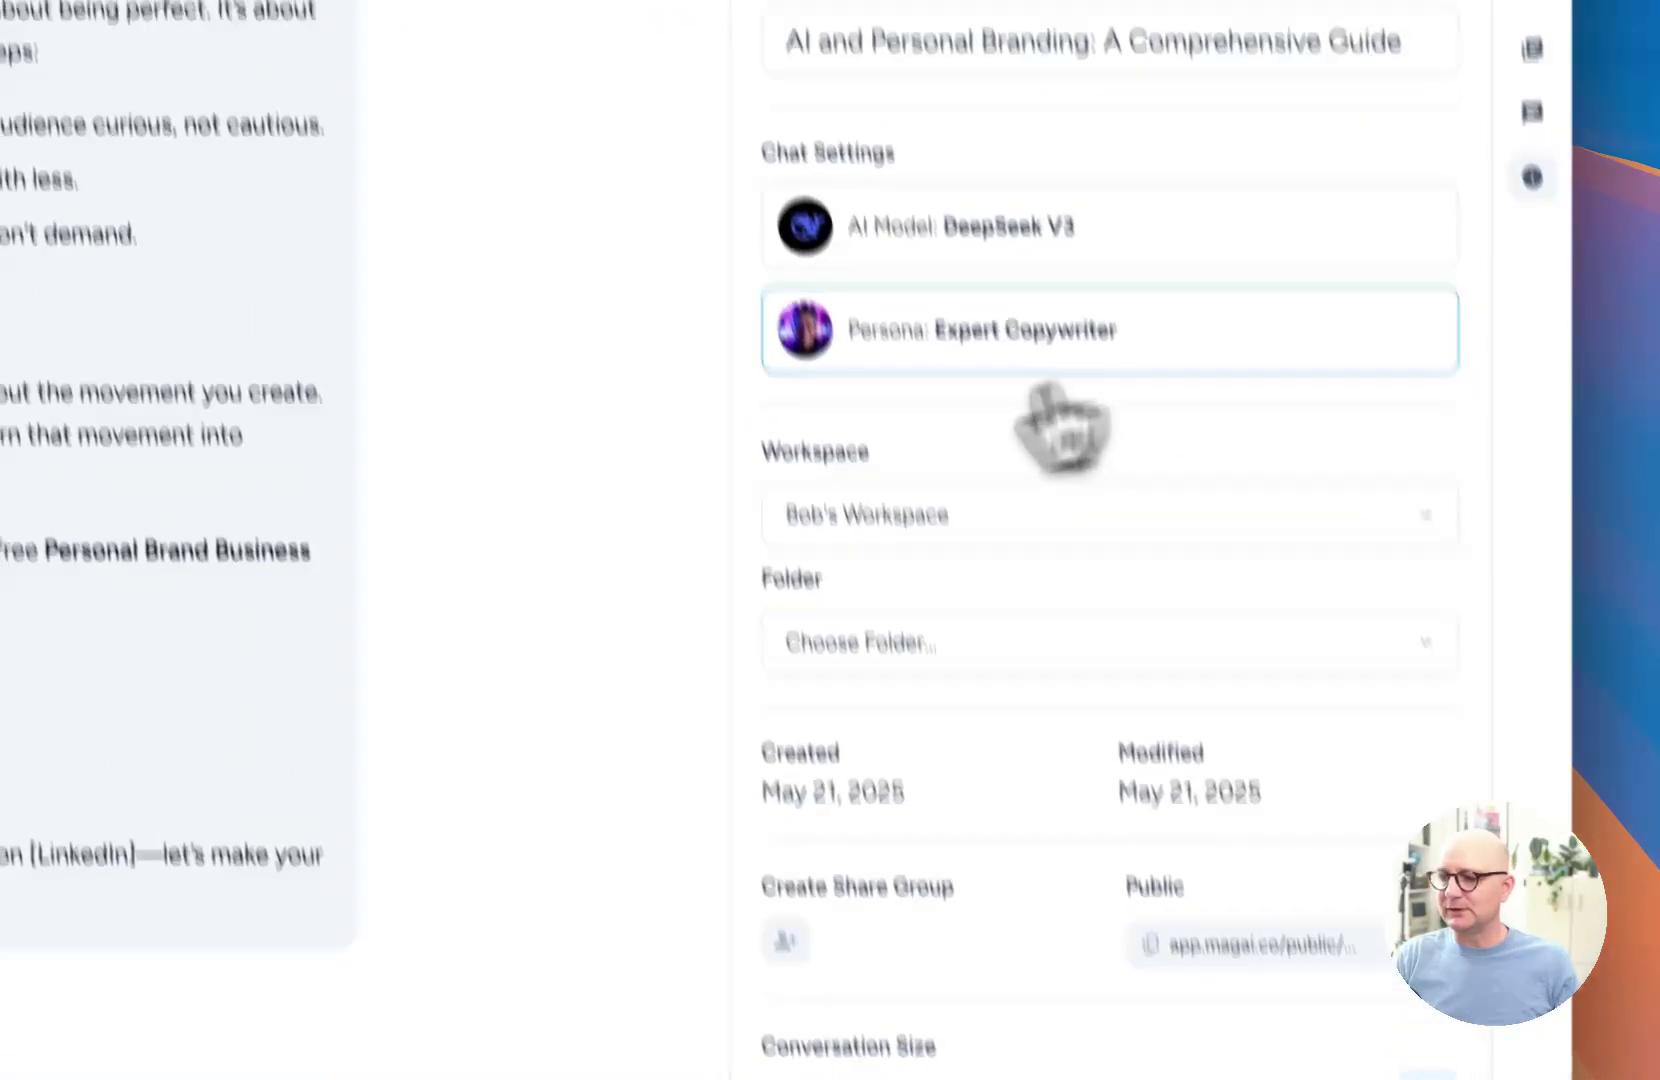